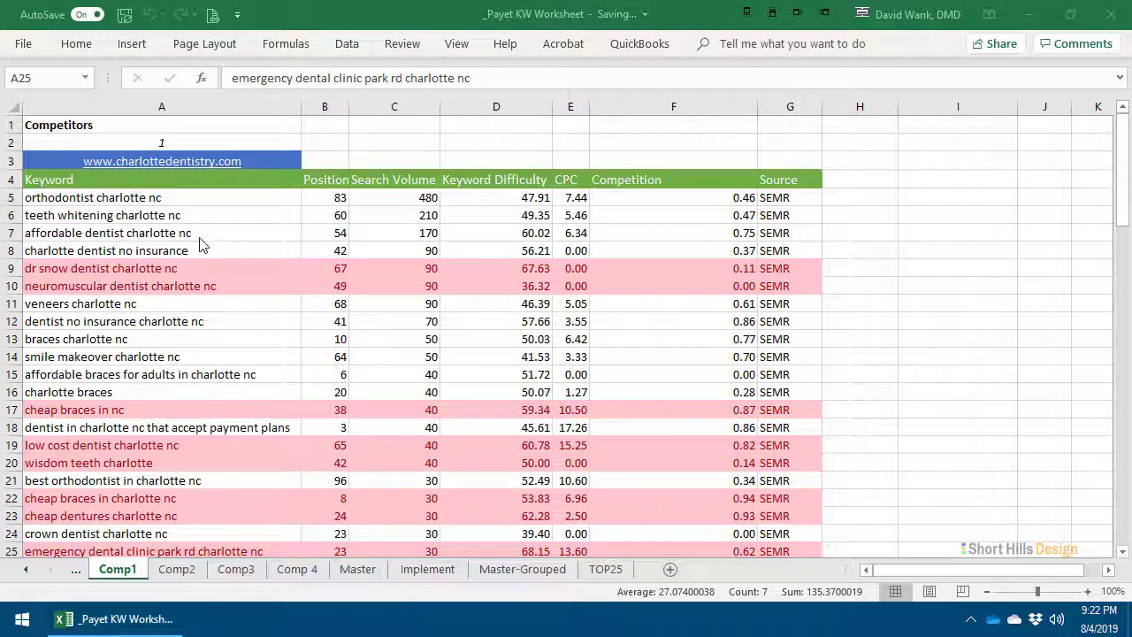
Step: Look through the keyword lists on the Comp1, Comp2, Comp3 and Comp 4 competitor sheets and return to Comp1
left_click(24, 575)
left_click(24, 576)
left_click(24, 575)
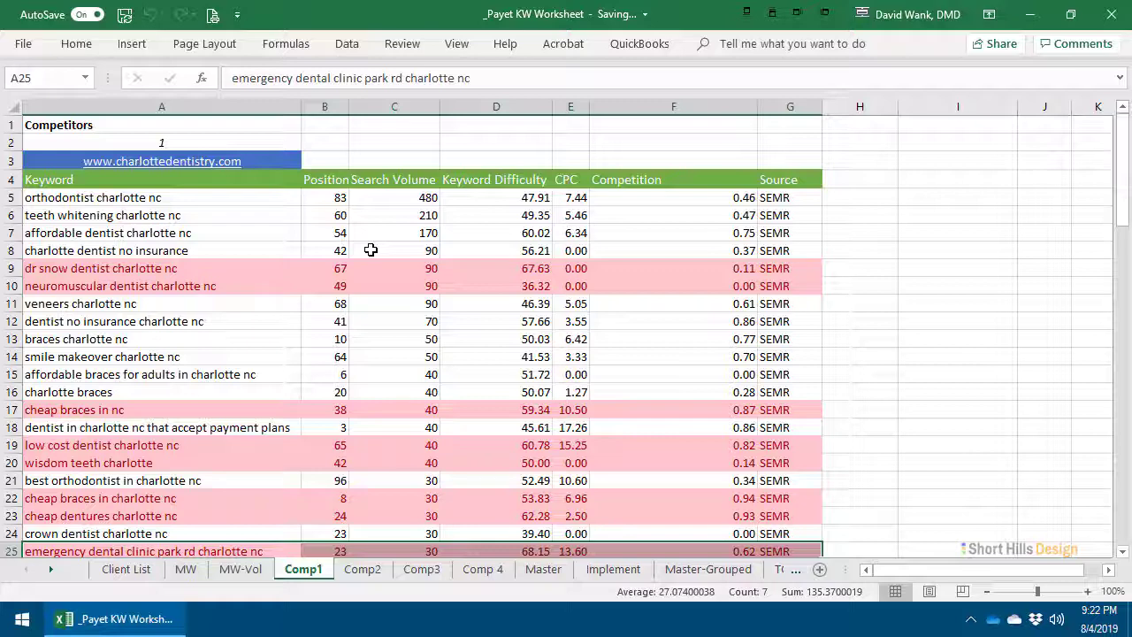
left_click(200, 271)
left_click(764, 261)
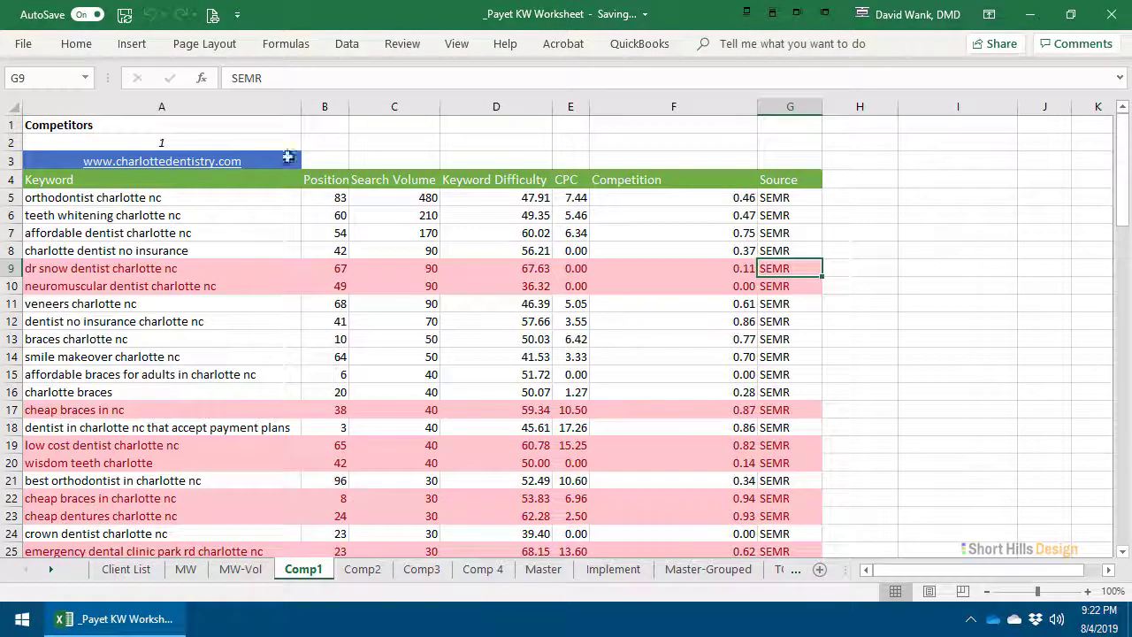
left_click(364, 570)
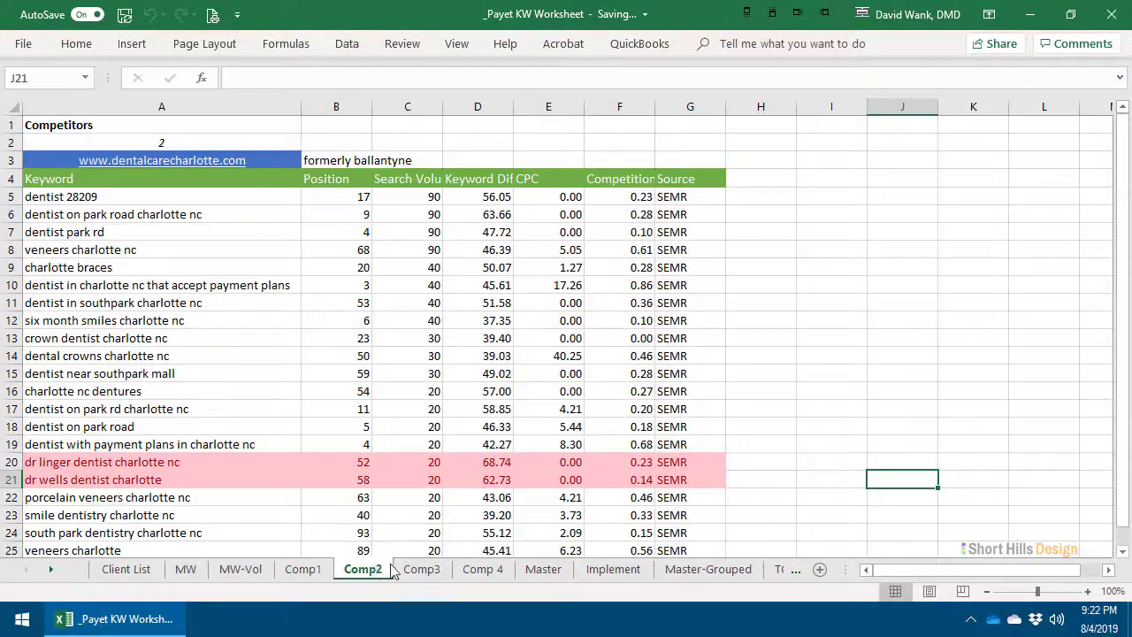
left_click(428, 573)
left_click(469, 574)
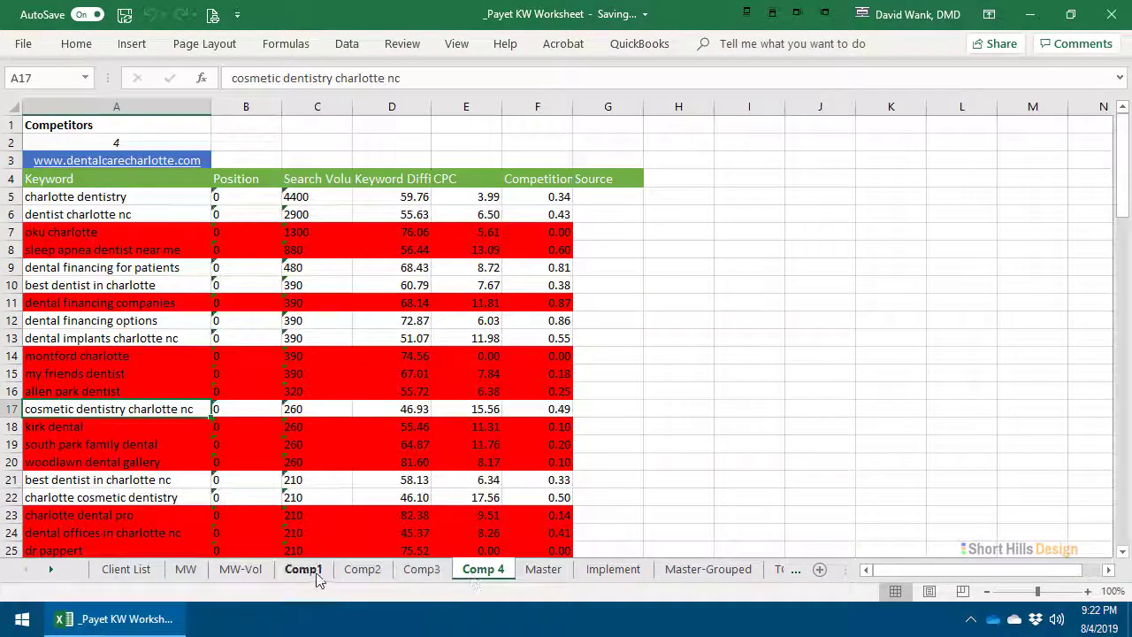
left_click(301, 573)
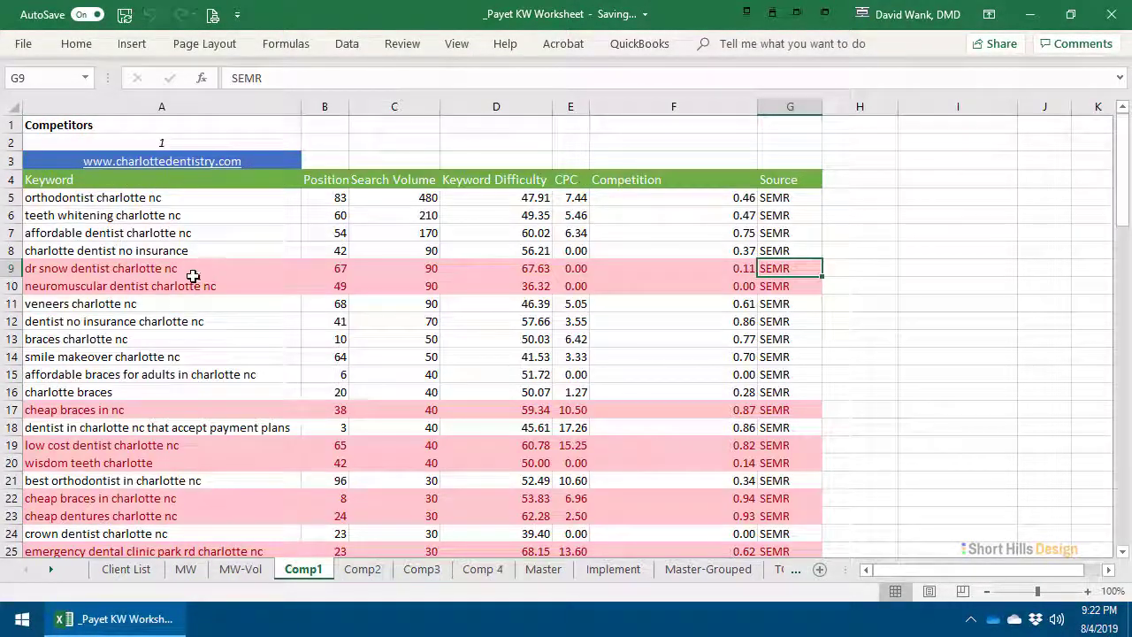
Step: On Comp1, move the highlighted row 40 down to row 57, and highlighted rows 36 and 37 to rows 55 and 56
left_click_drag(193, 276, 797, 285)
scroll(950, 277, "down", 1)
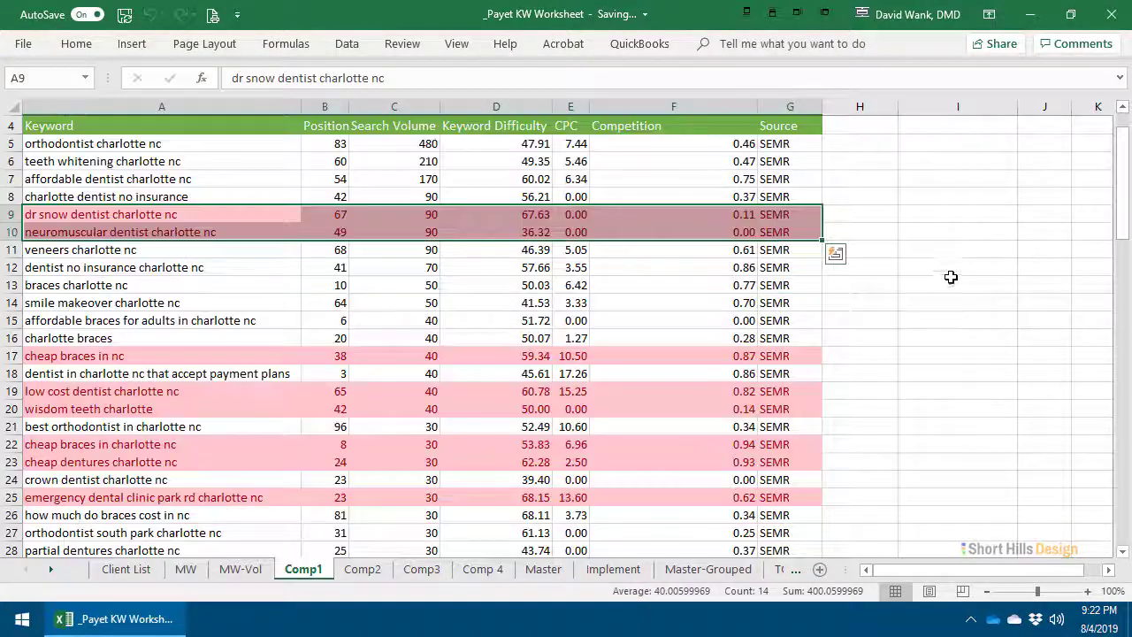
scroll(951, 277, "down", 10)
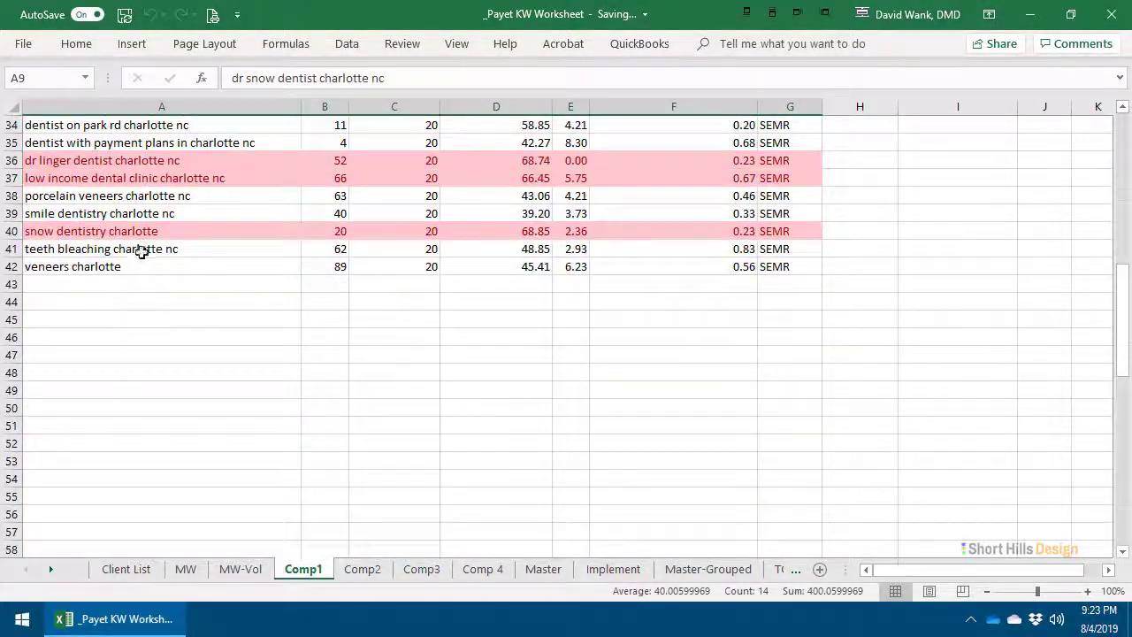
left_click_drag(142, 231, 635, 534)
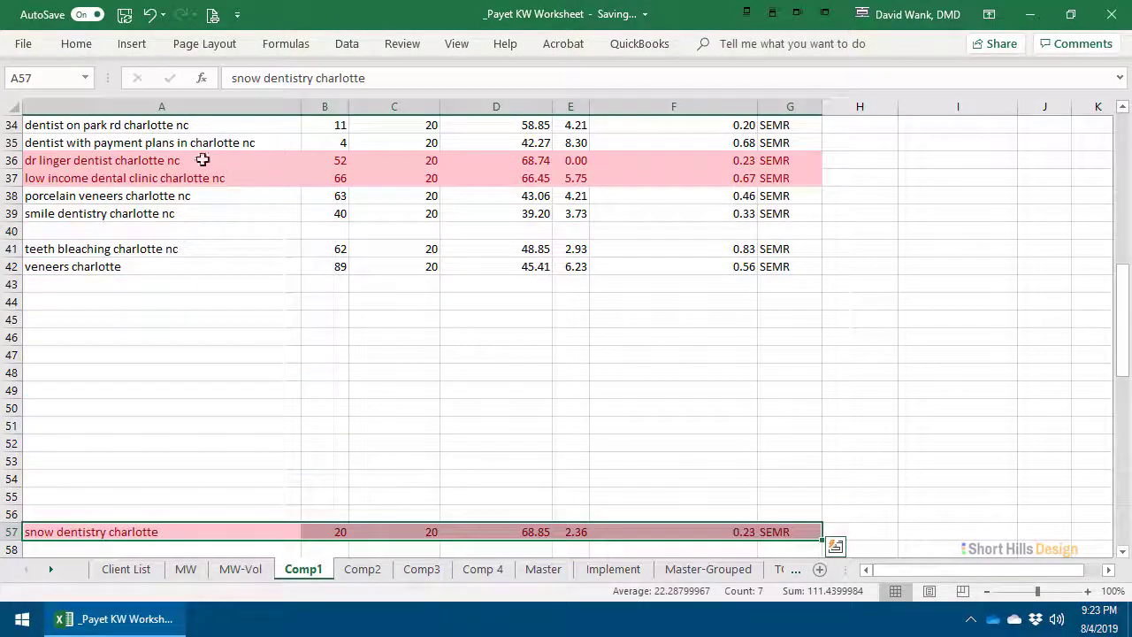
left_click_drag(203, 160, 787, 181)
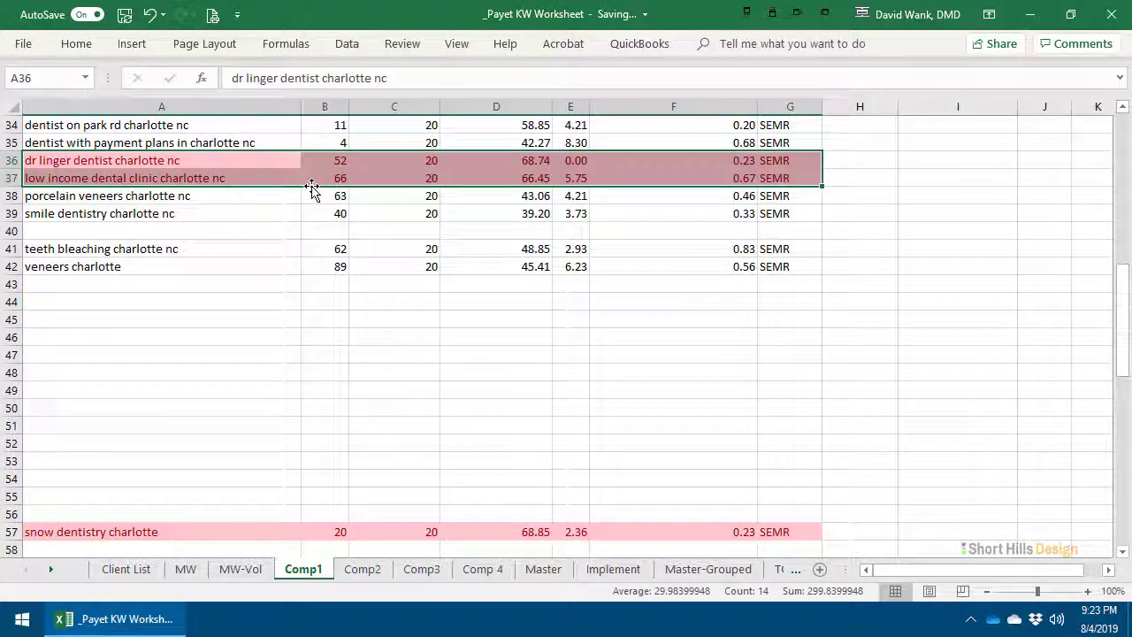
left_click_drag(312, 189, 316, 513)
Step: Move the highlighted "cheap dentist in charlotte" row to row 54, directly above the other rejected keywords
scroll(463, 346, "up", 5)
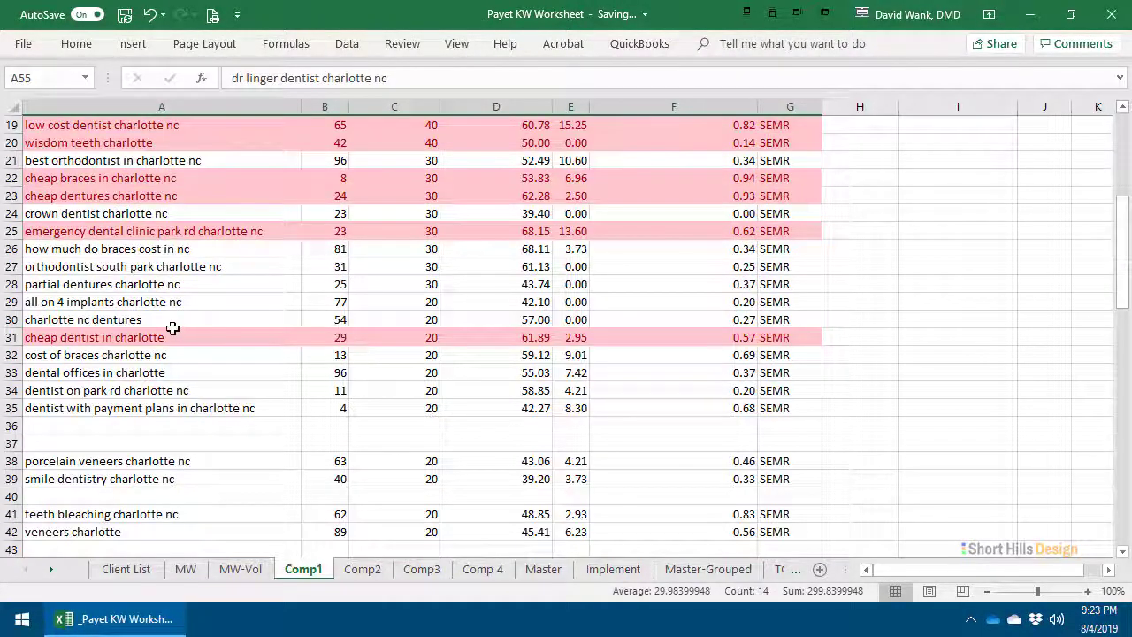
left_click_drag(172, 329, 689, 501)
left_click(590, 388)
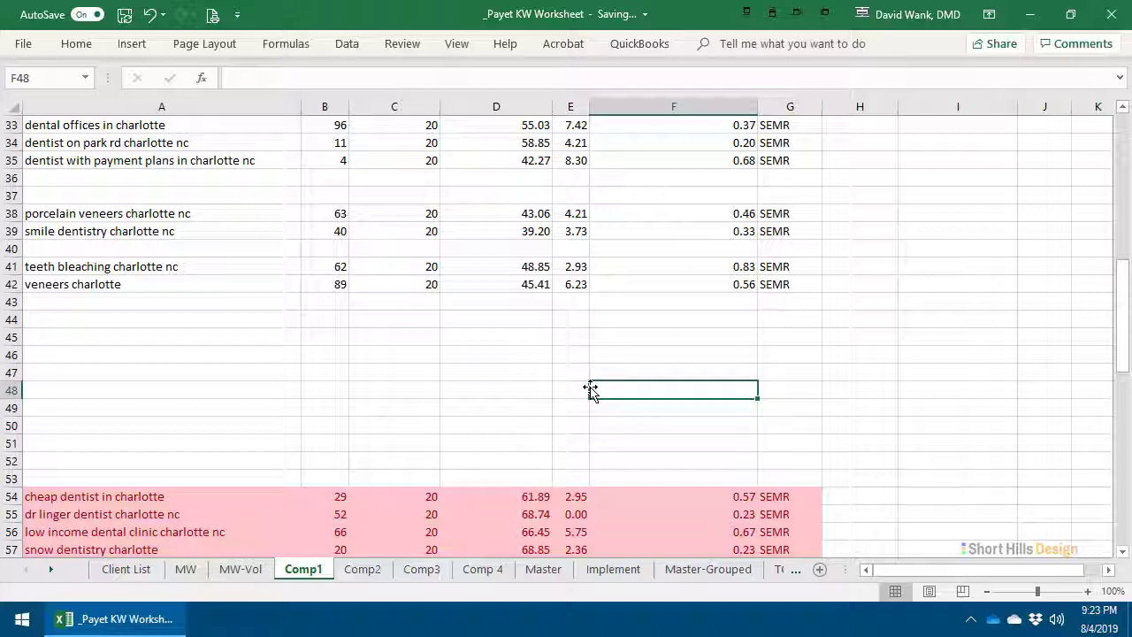
scroll(590, 390, "up", 11)
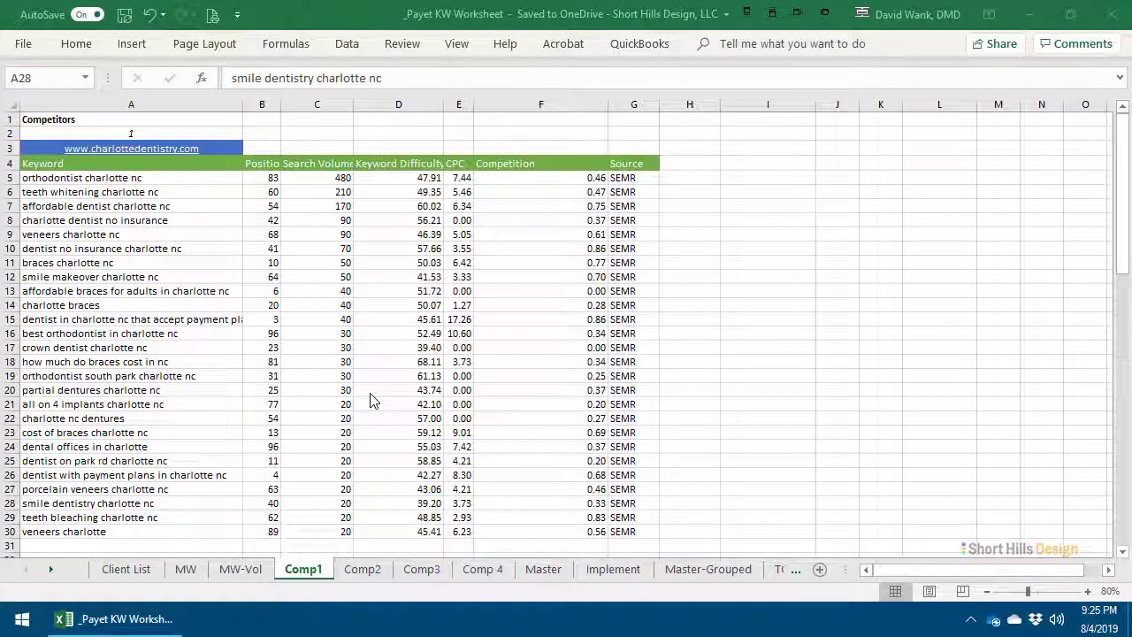
scroll(369, 398, "down", 9)
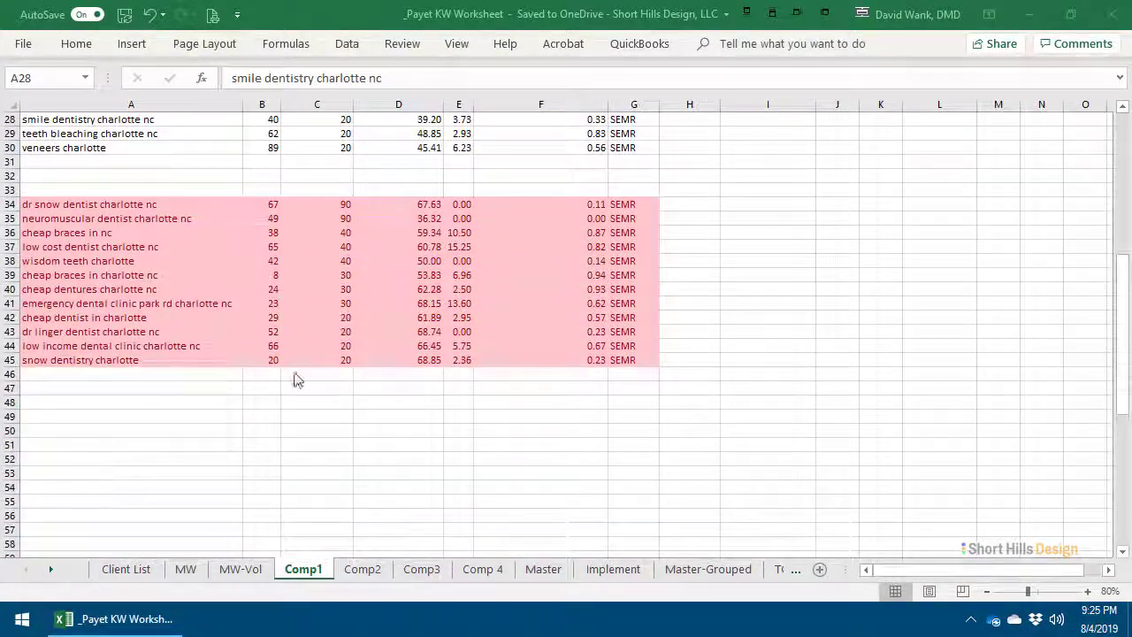
scroll(528, 436, "up", 9)
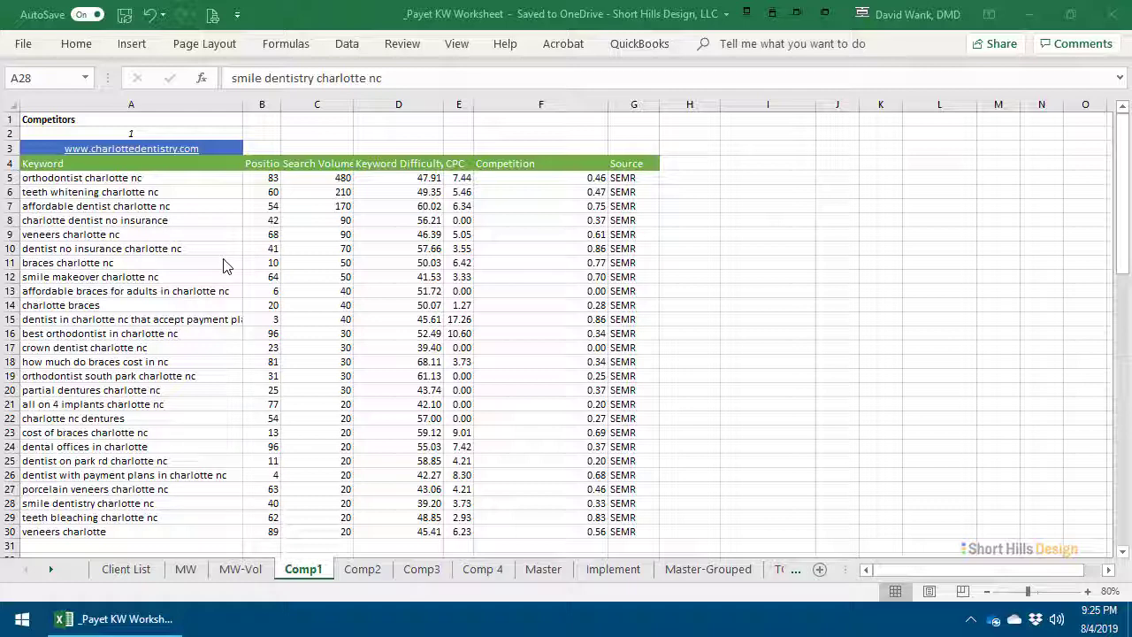
Step: On Comp2, move the two highlighted keyword rows, 20 and 21, to empty rows below the list
left_click(359, 571)
scroll(338, 390, "down", 6)
scroll(234, 253, "up", 2)
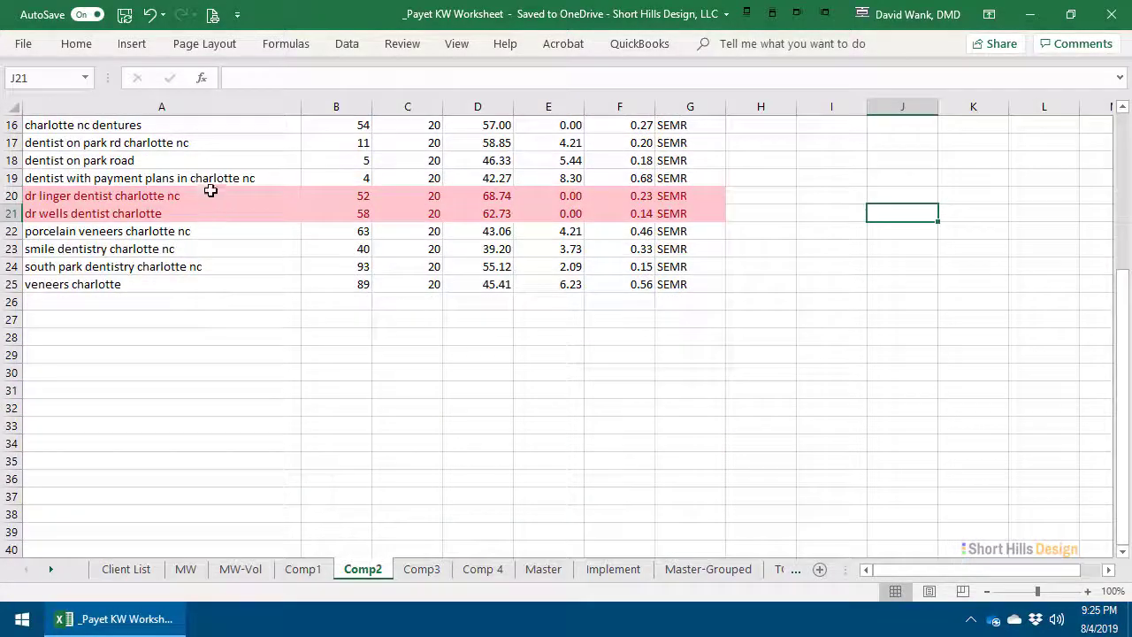
left_click_drag(210, 191, 699, 215)
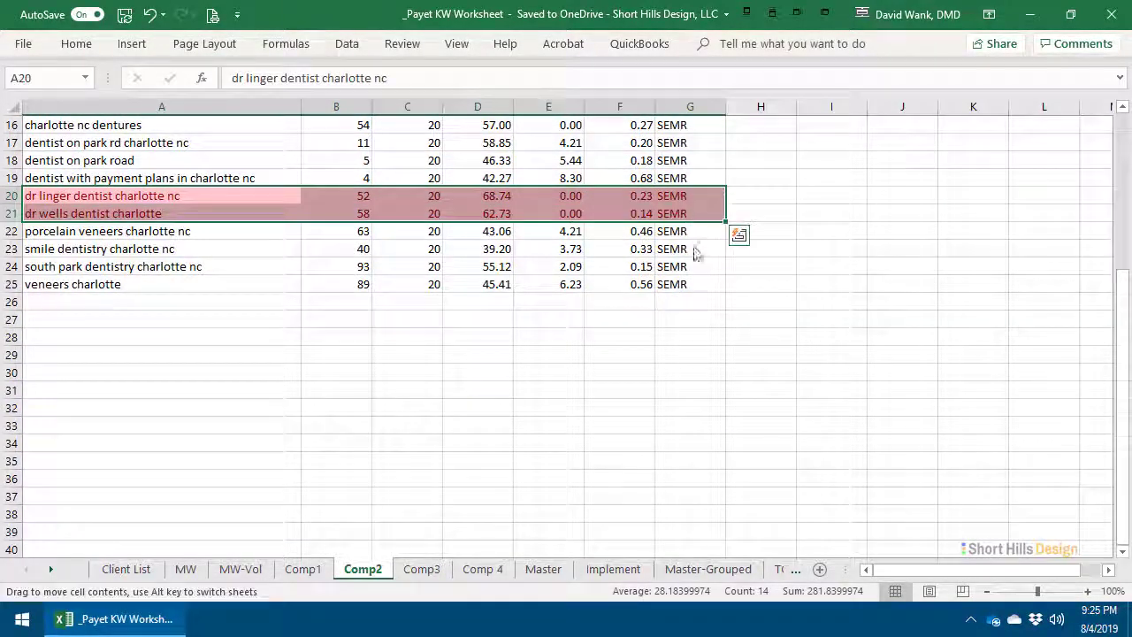
left_click_drag(697, 254, 703, 435)
Step: Close the gap in the Comp2 list by moving the last four keyword rows up to start at row 20
left_click_drag(239, 232, 671, 285)
left_click_drag(295, 223, 292, 212)
scroll(295, 230, "up", 4)
left_click(310, 249)
scroll(309, 249, "up", 1)
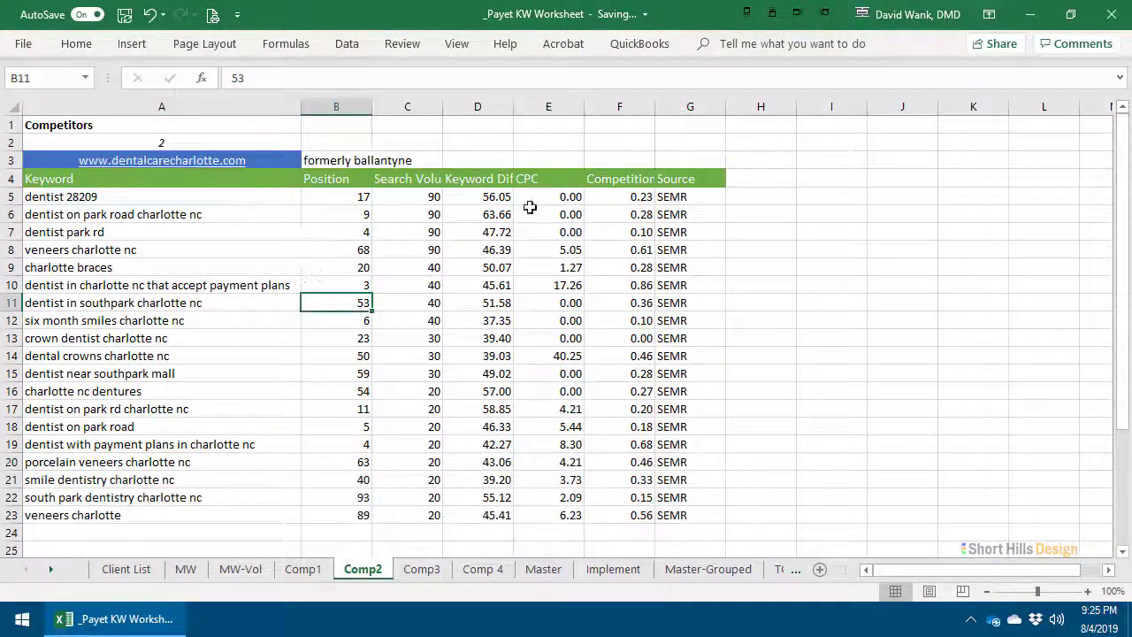
Step: Widen the Search Volume and Keyword Difficulty columns on Comp2 to fit their headings
left_click(678, 196)
left_click(428, 193)
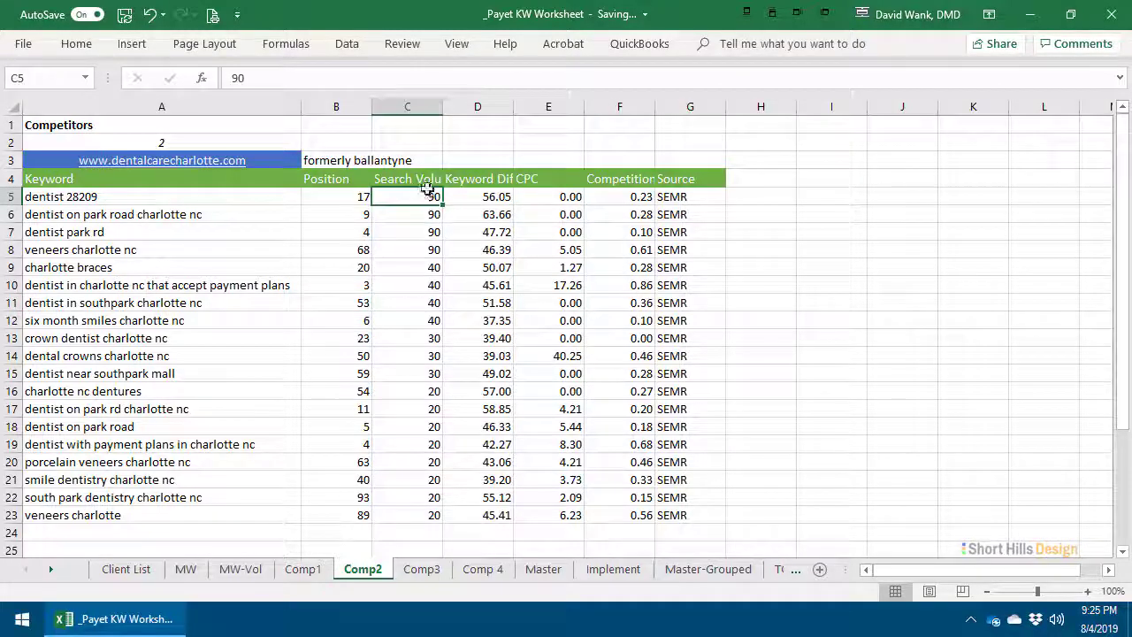
double_click(443, 106)
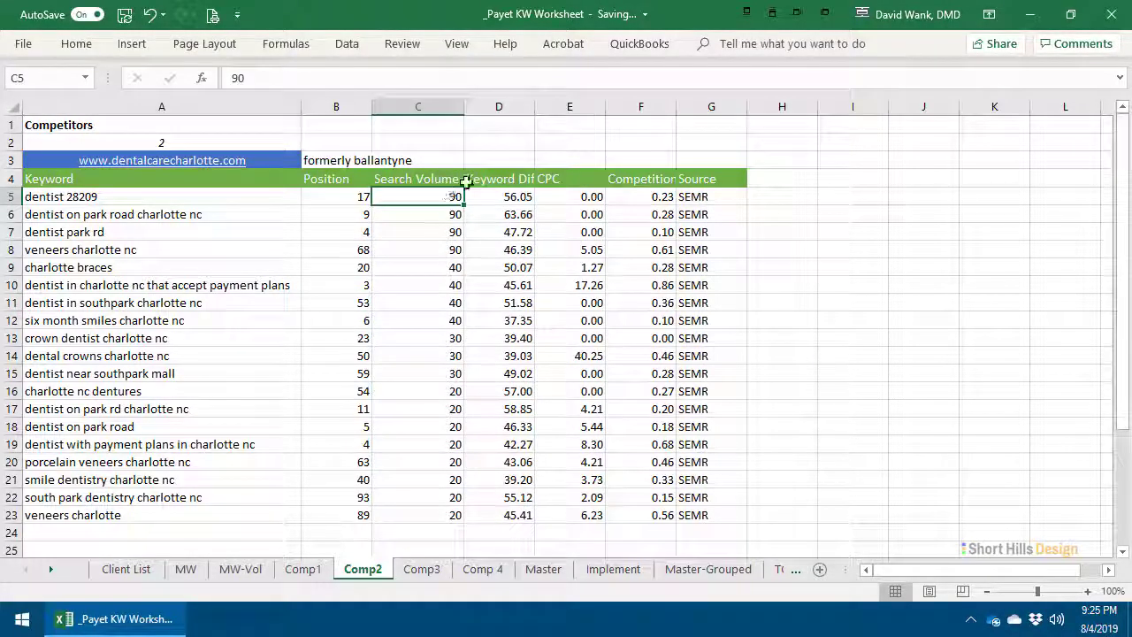
double_click(534, 106)
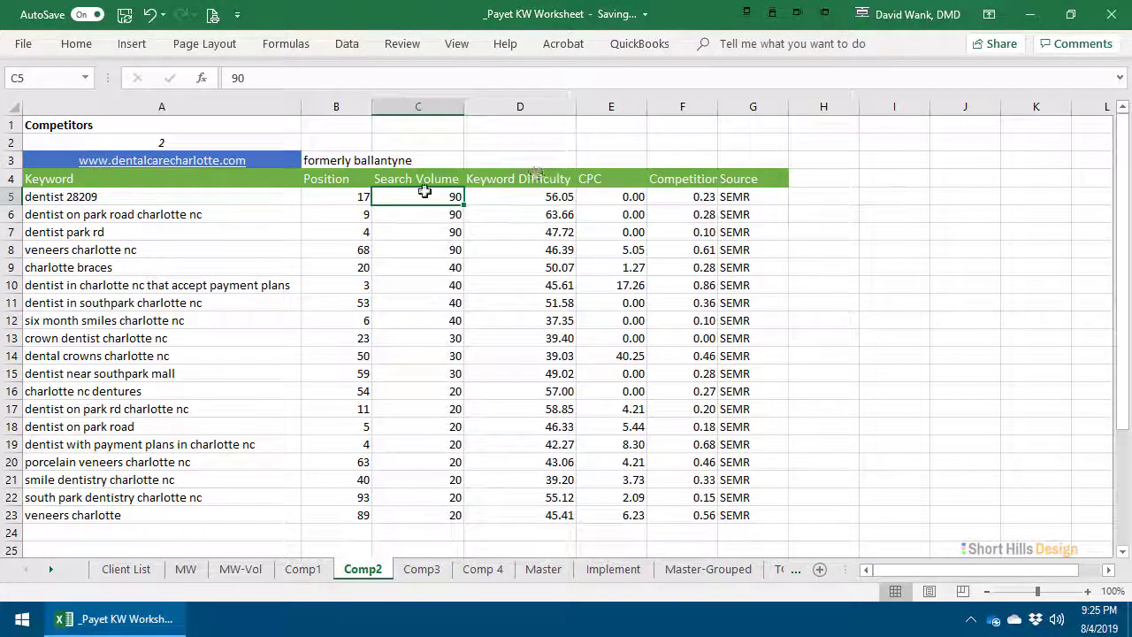
left_click(499, 195)
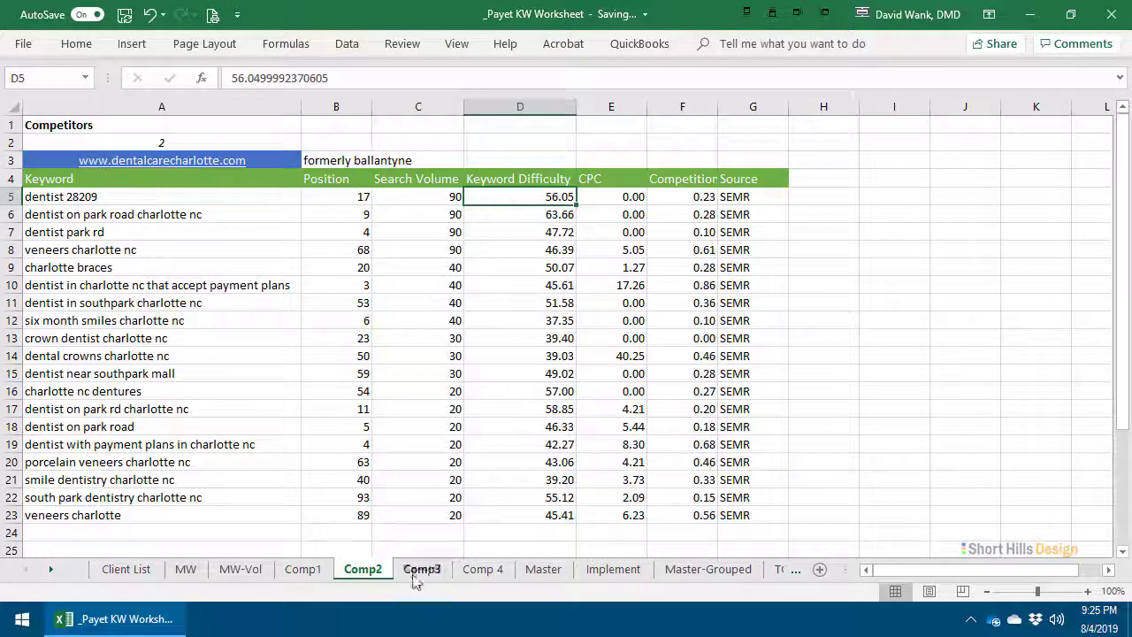
left_click(455, 254)
Step: Compare the search volumes on Comp1 for the orthodontist, teeth whitening, braces and smile makeover keywords
left_click(303, 569)
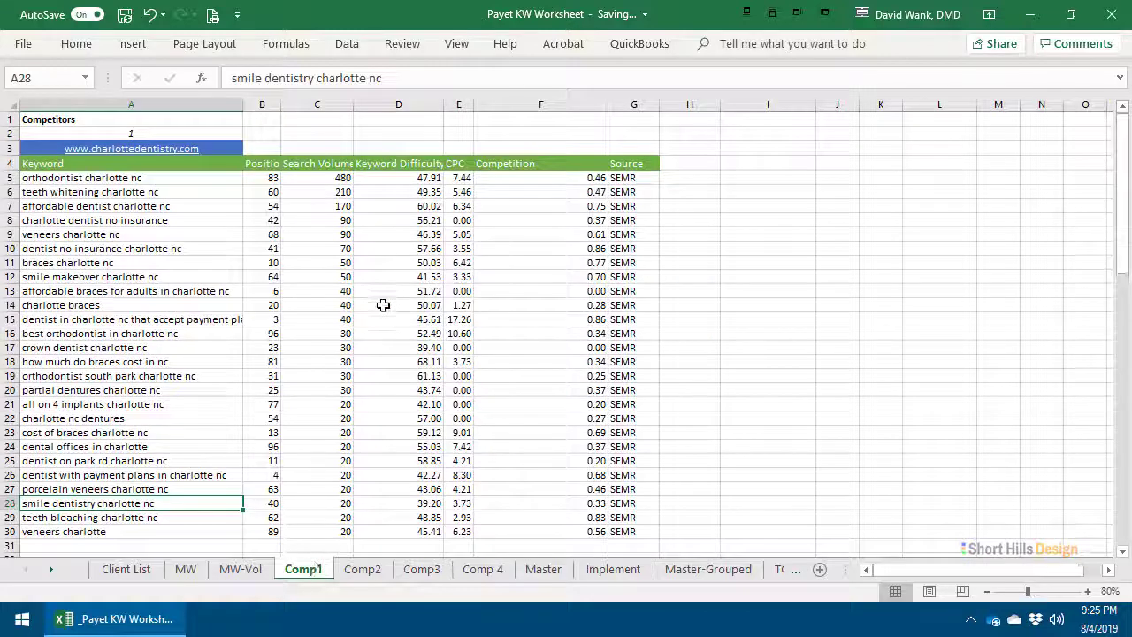
left_click(343, 180)
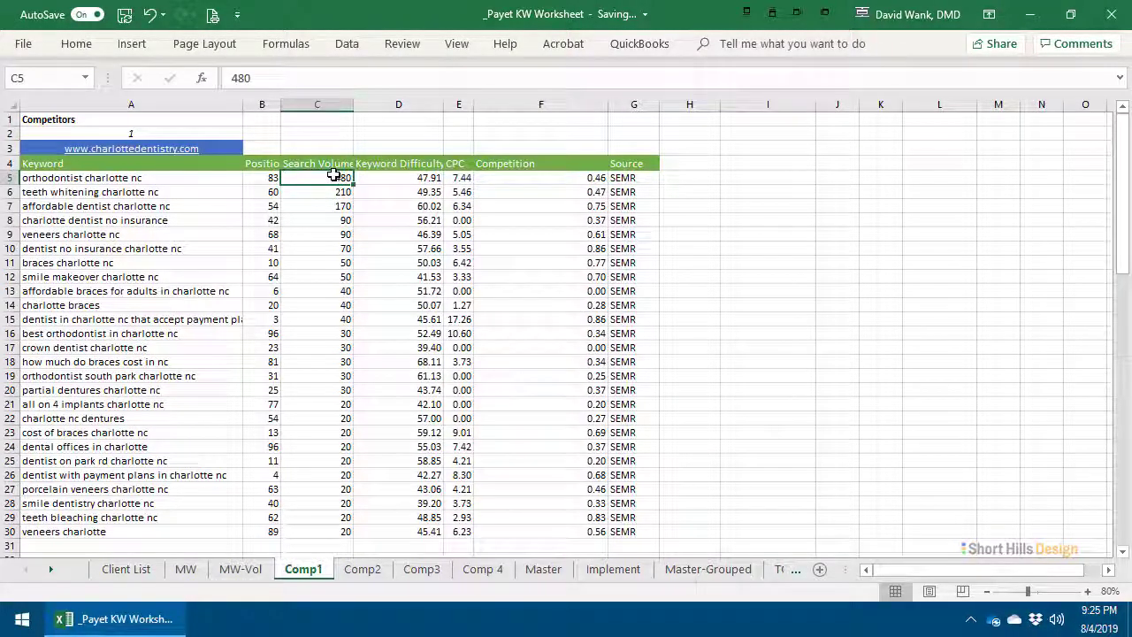
left_click_drag(114, 263, 311, 278)
left_click_drag(164, 195, 337, 194)
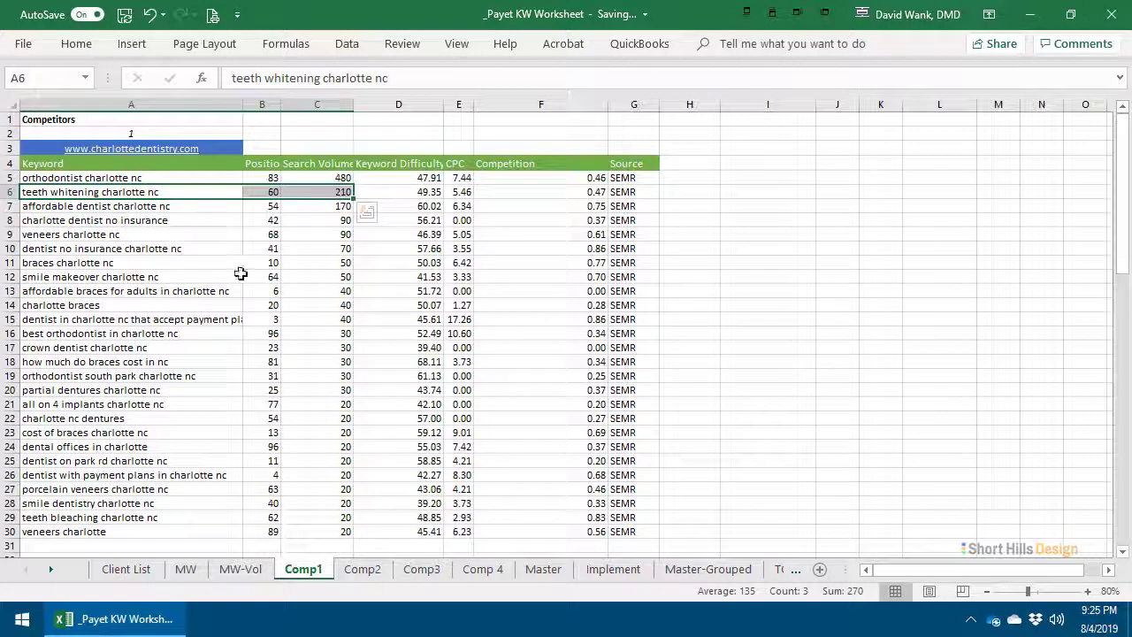
left_click(301, 262)
left_click(319, 278)
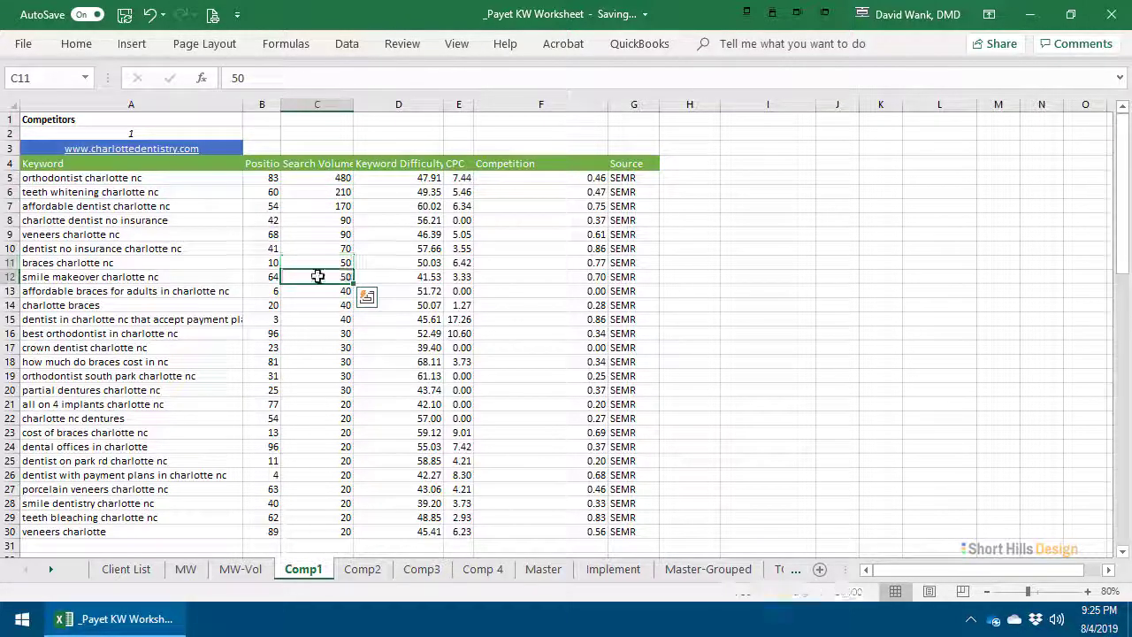
left_click(265, 192)
left_click(311, 191)
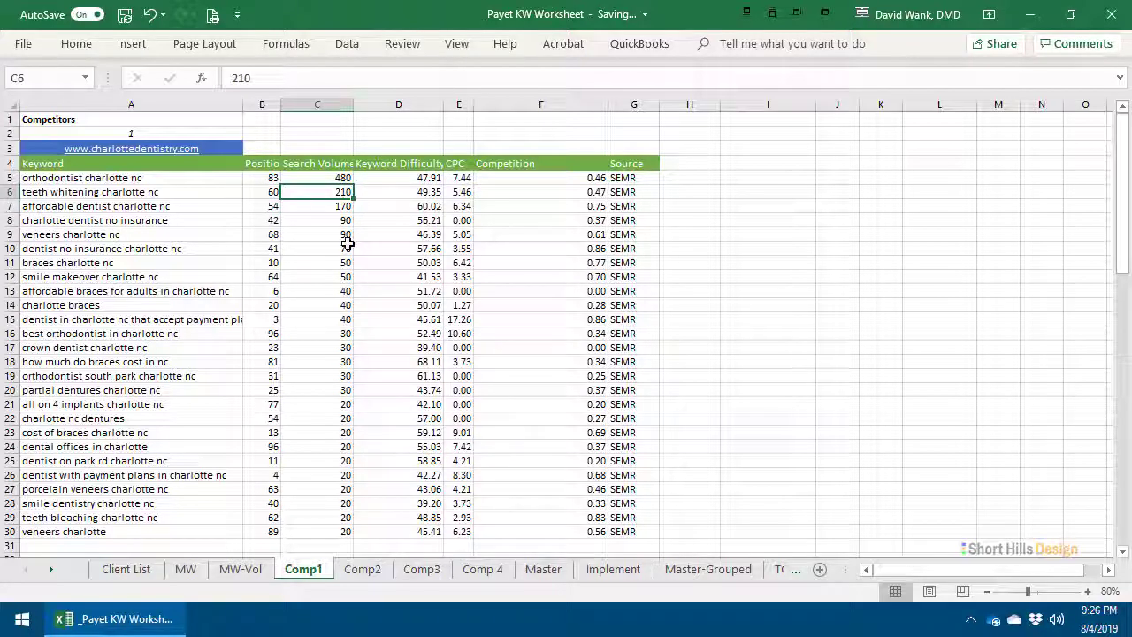
Step: On Comp3, move the red "wisdom teeth charlotte" and "cheap braces in charlotte nc" rows below the list, into rows 36 and 37
left_click(421, 569)
scroll(301, 402, "down", 4)
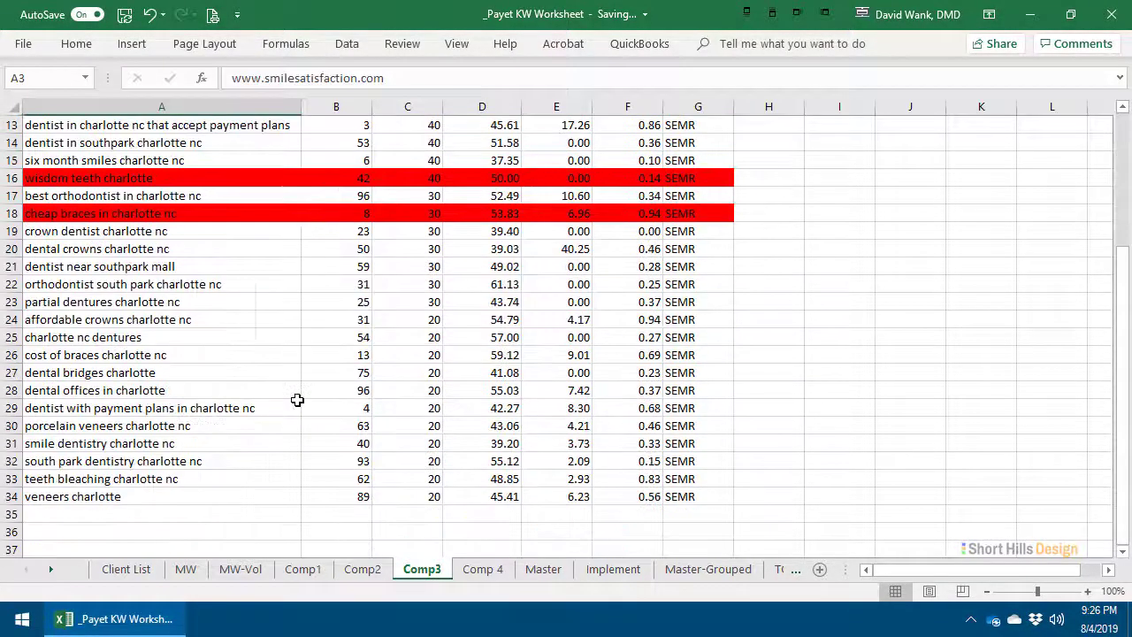
scroll(297, 400, "up", 3)
left_click_drag(228, 337, 707, 338)
scroll(708, 336, "down", 1)
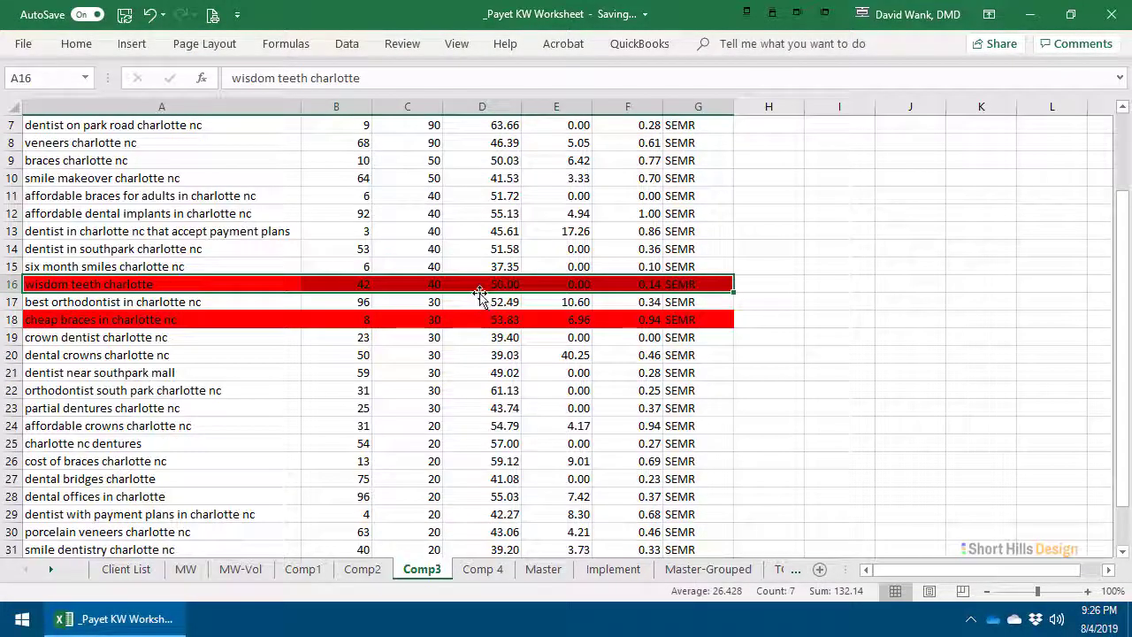
left_click_drag(480, 294, 501, 534)
left_click_drag(261, 212, 699, 213)
left_click_drag(405, 221, 440, 515)
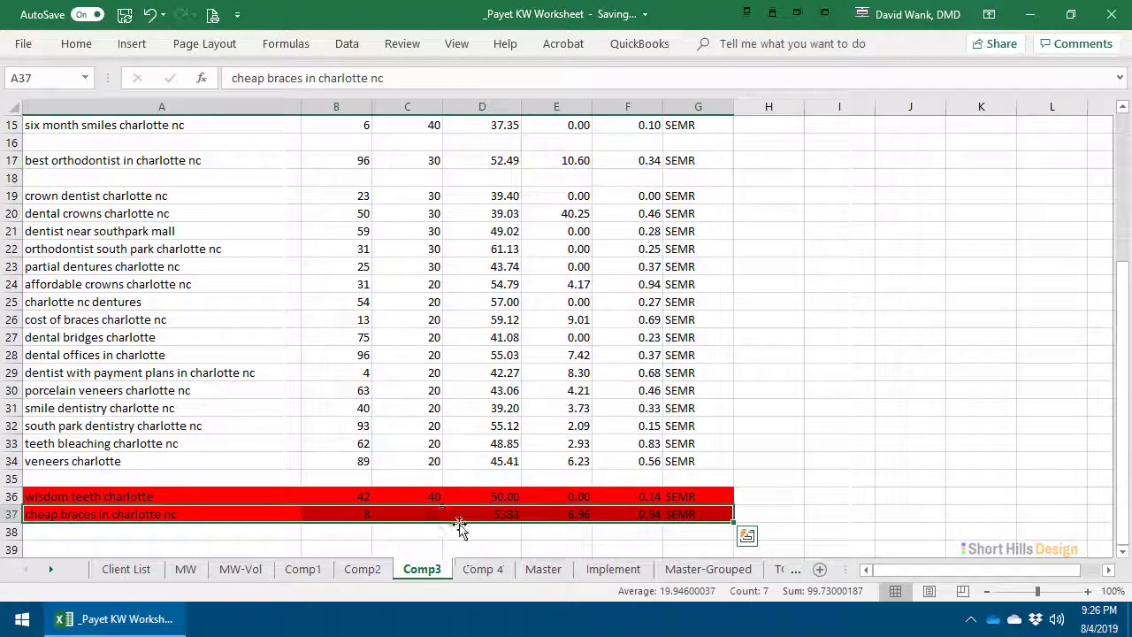
Step: Look through the full keyword list on the Comp 4 sheet
left_click(483, 568)
scroll(240, 373, "down", 9)
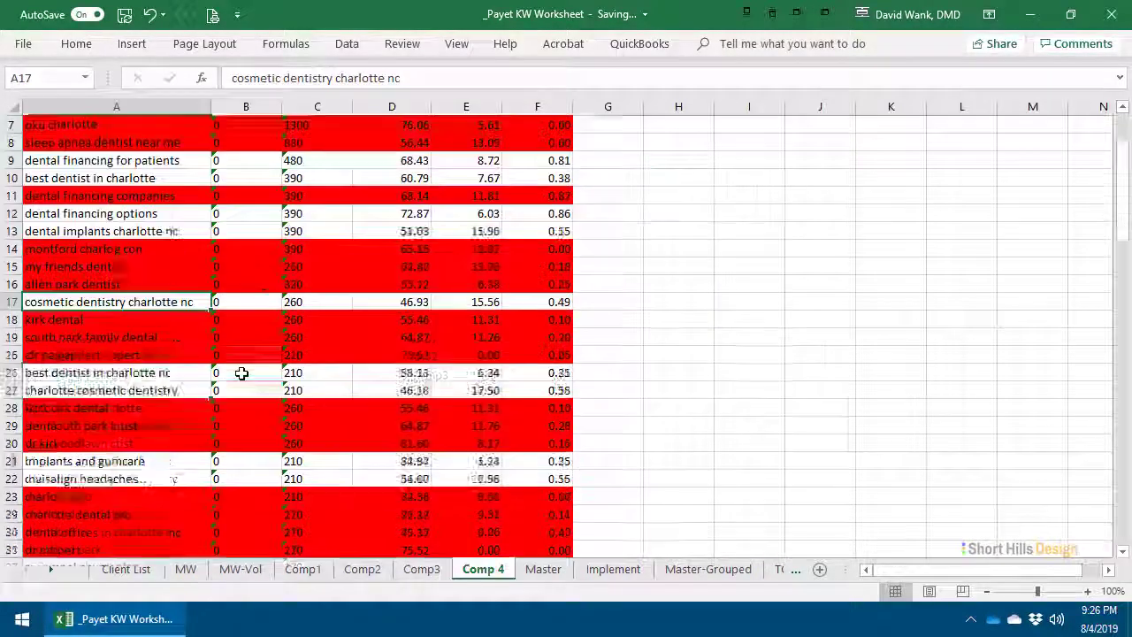
scroll(242, 374, "down", 7)
scroll(243, 371, "up", 16)
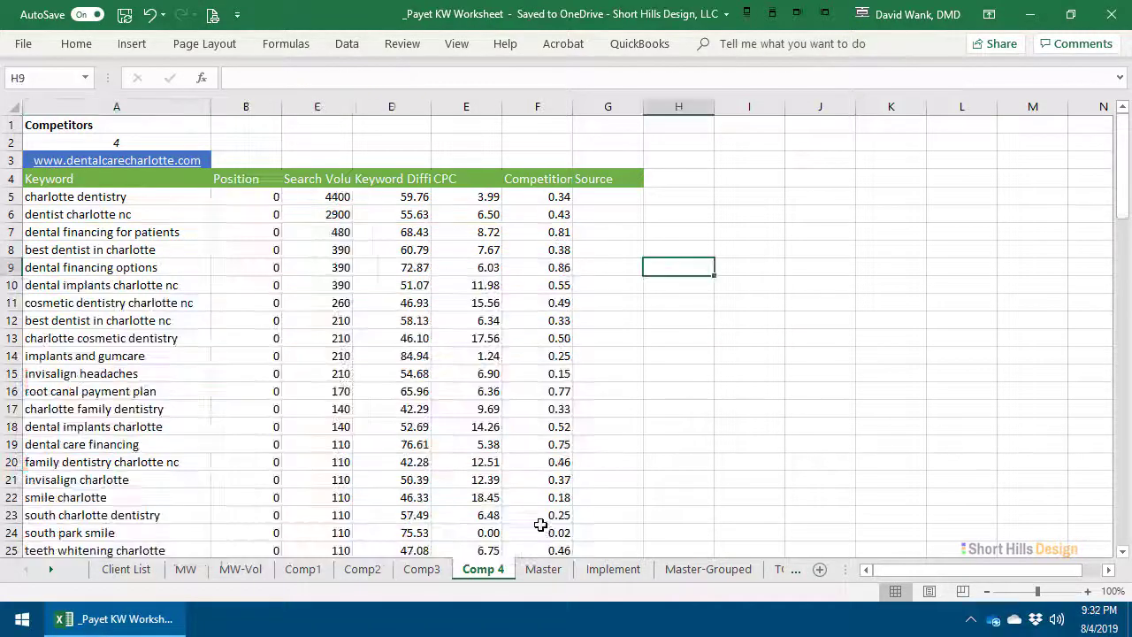
scroll(538, 501, "down", 6)
scroll(538, 500, "up", 6)
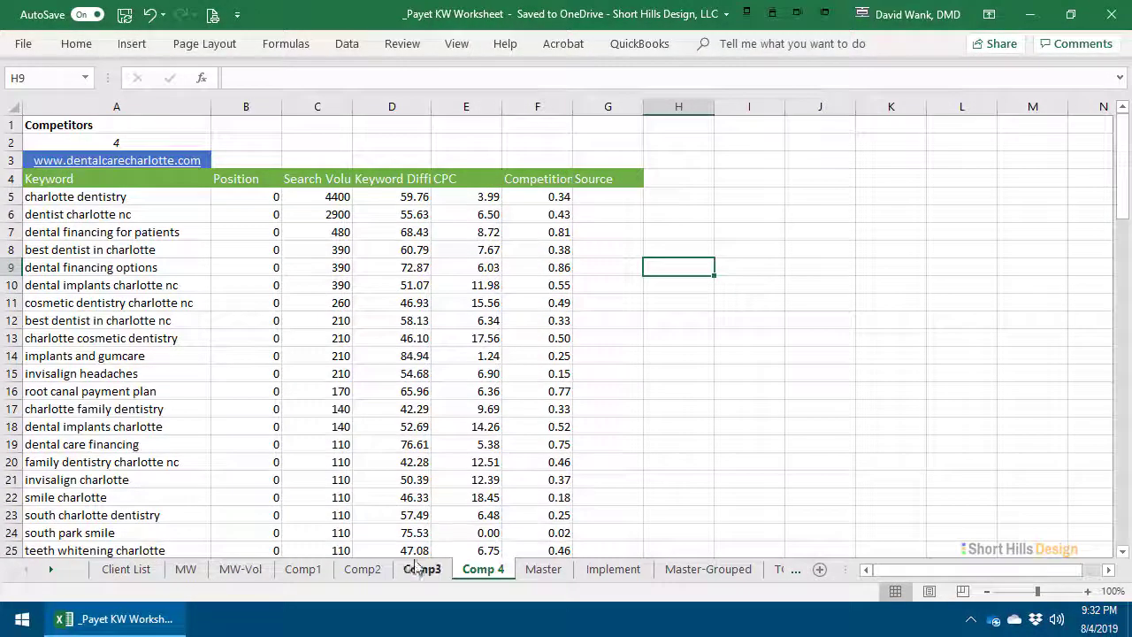
Step: Review the cleaned keyword lists on Comp1, Comp2 and Comp3 in turn
left_click(302, 569)
scroll(310, 450, "down", 5)
scroll(328, 495, "up", 5)
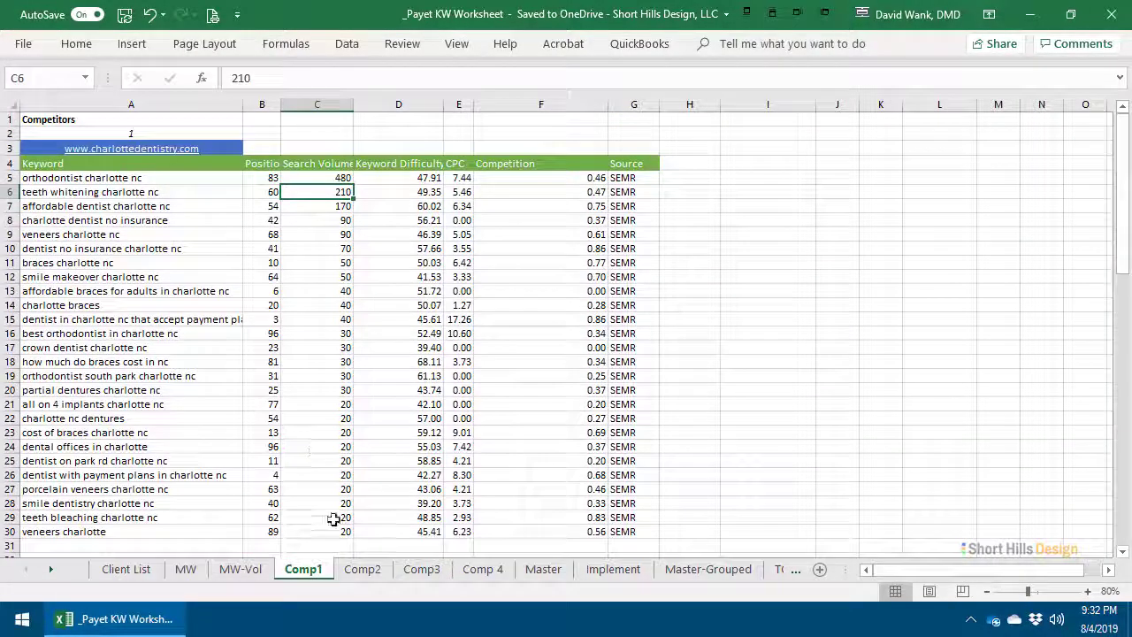
left_click(363, 569)
scroll(345, 430, "down", 6)
scroll(371, 498, "up", 6)
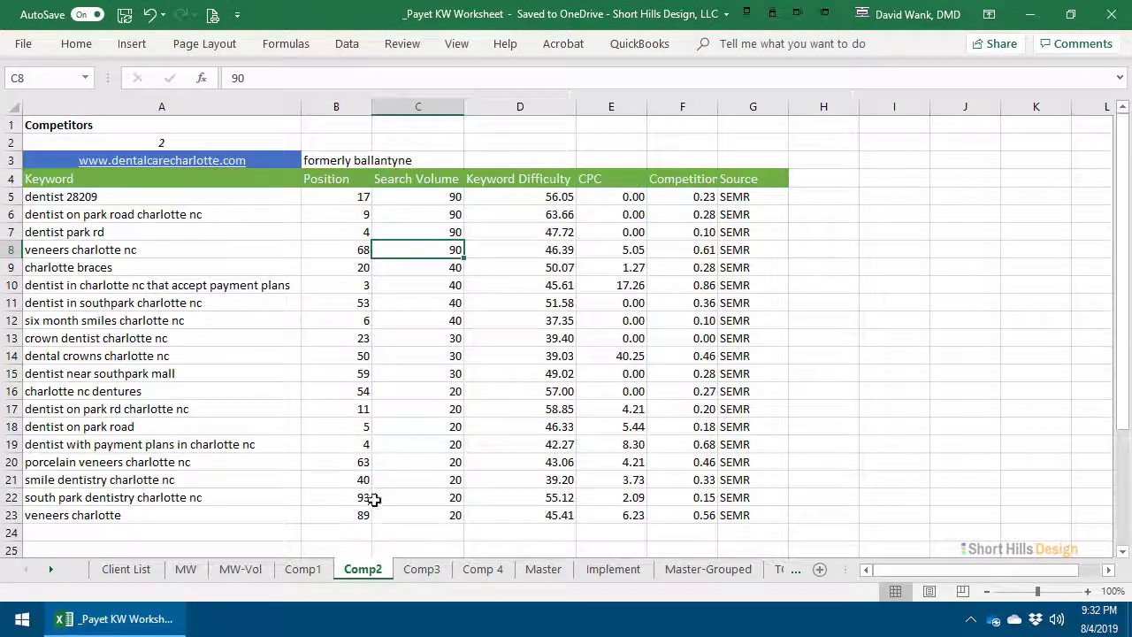
left_click(422, 569)
scroll(404, 472, "down", 5)
scroll(407, 474, "up", 5)
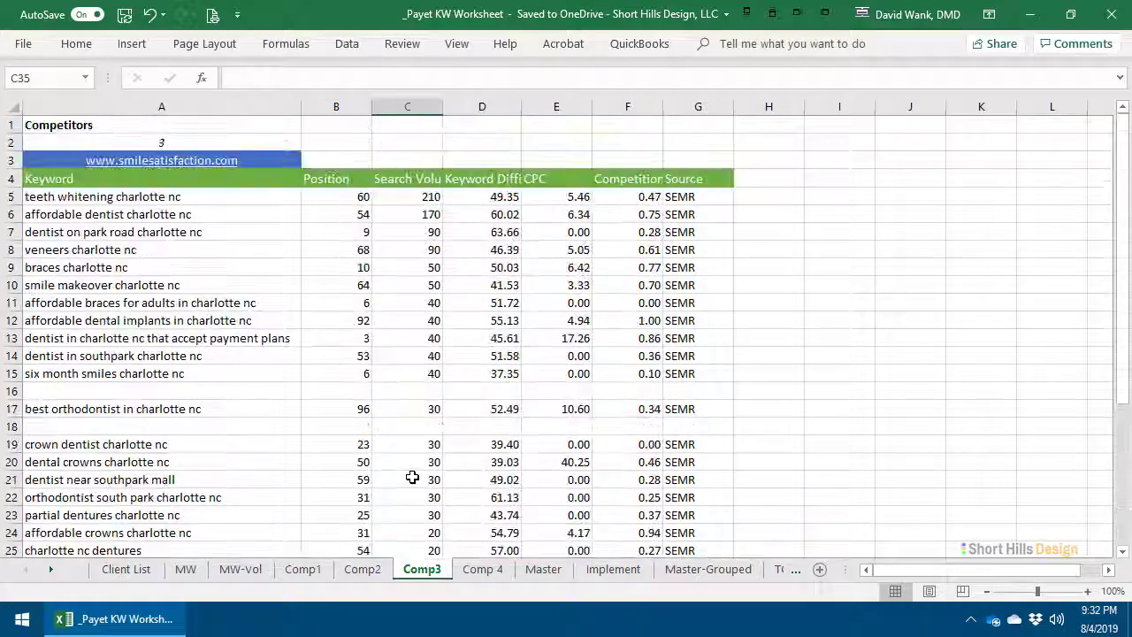
Step: Look over the keyword lists on Comp3 and Comp 4 and the columns of the Master sheet
scroll(413, 478, "down", 6)
left_click(483, 569)
scroll(431, 433, "down", 7)
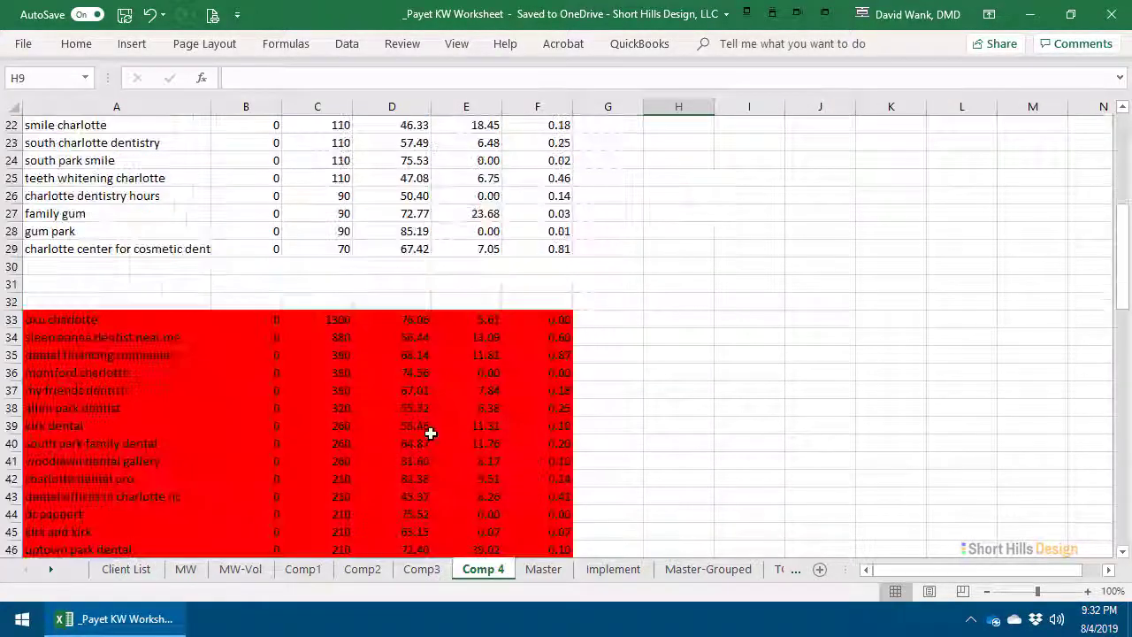
scroll(431, 434, "up", 7)
left_click(422, 569)
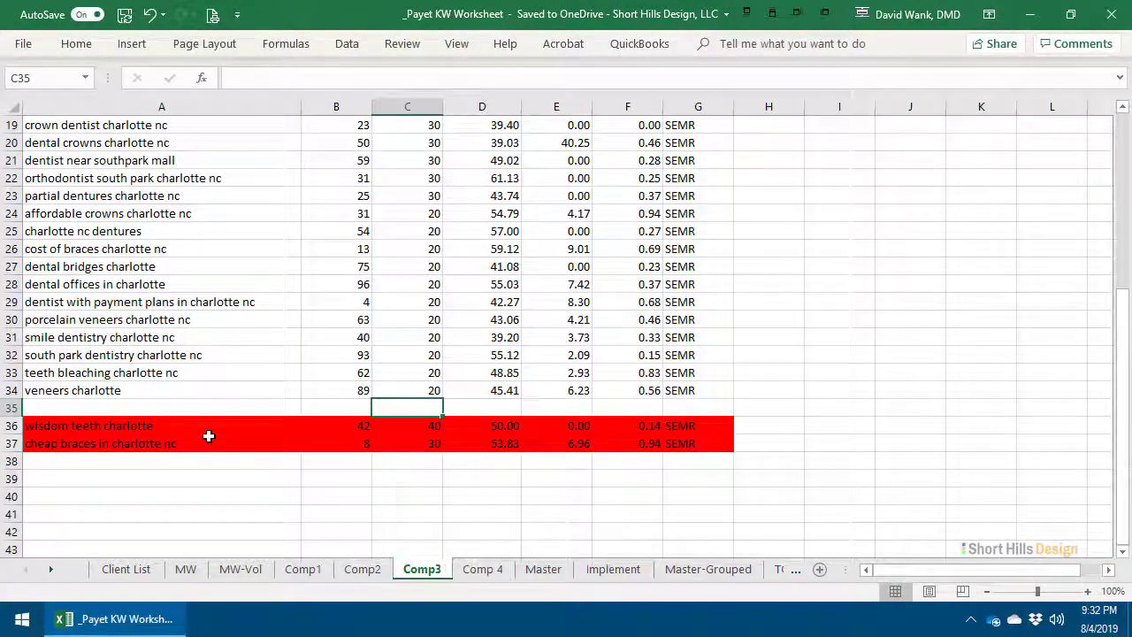
scroll(190, 417, "up", 6)
left_click(543, 569)
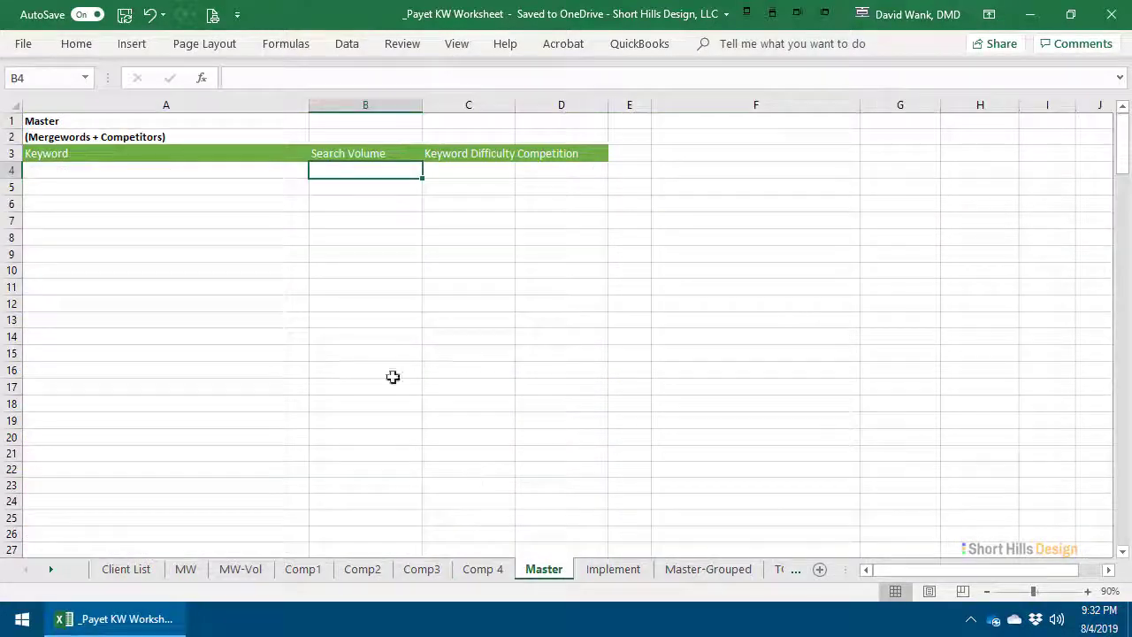
Step: Copy the column headings Position through Source from Comp2 into the Master sheet's header row, starting at B3
left_click(363, 569)
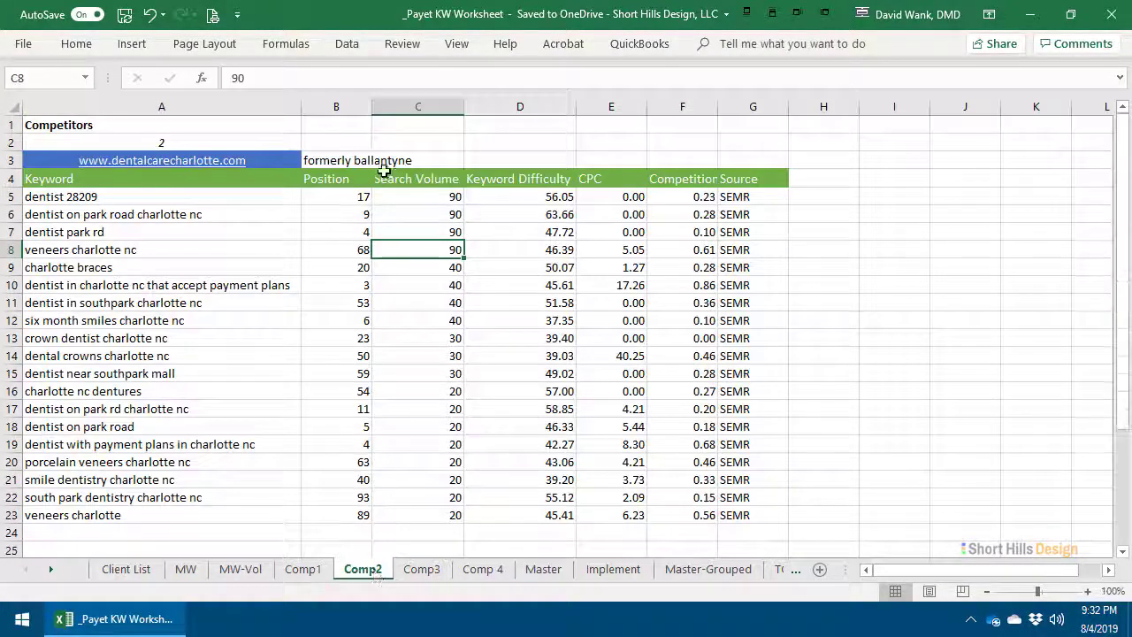
left_click(354, 178)
left_click_drag(385, 178, 737, 180)
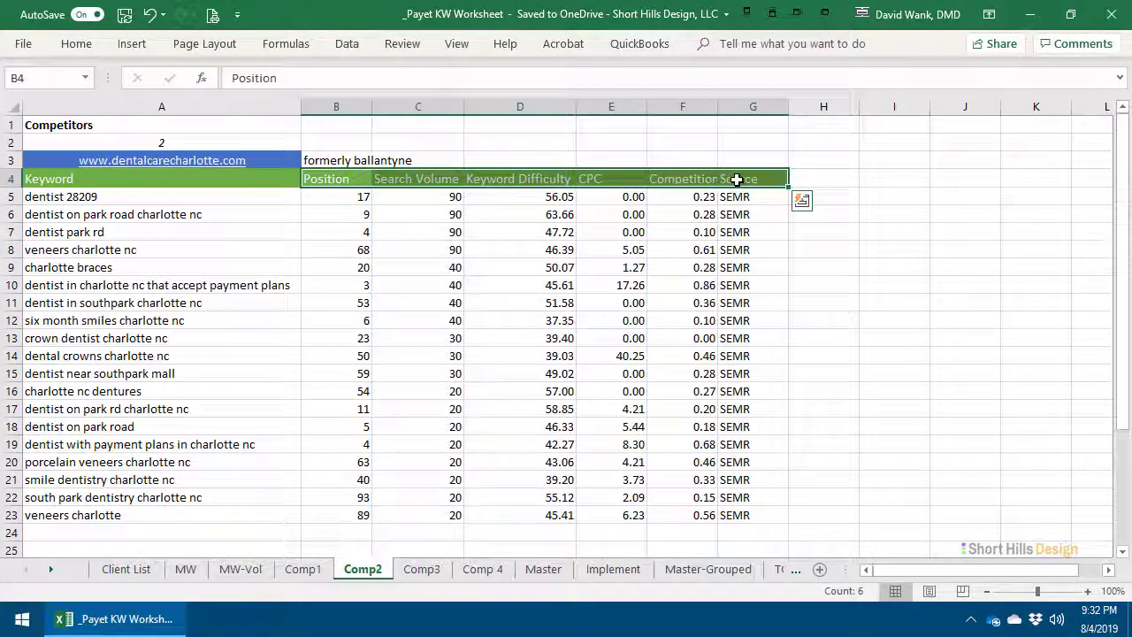
key("ctrl+q")
left_click(823, 142)
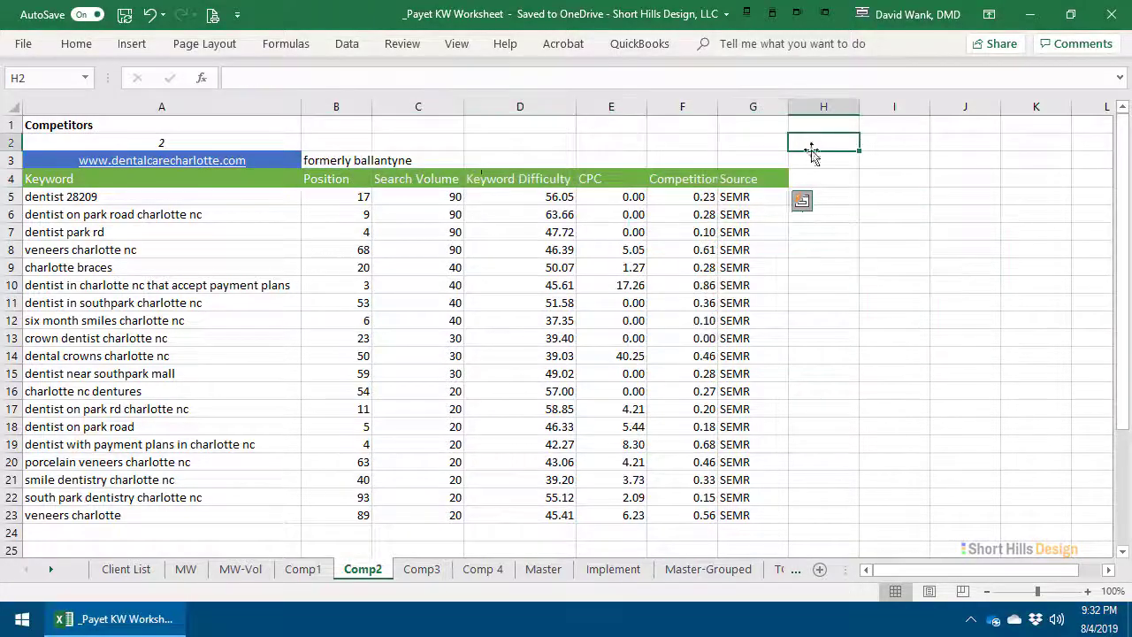
left_click_drag(336, 177, 733, 181)
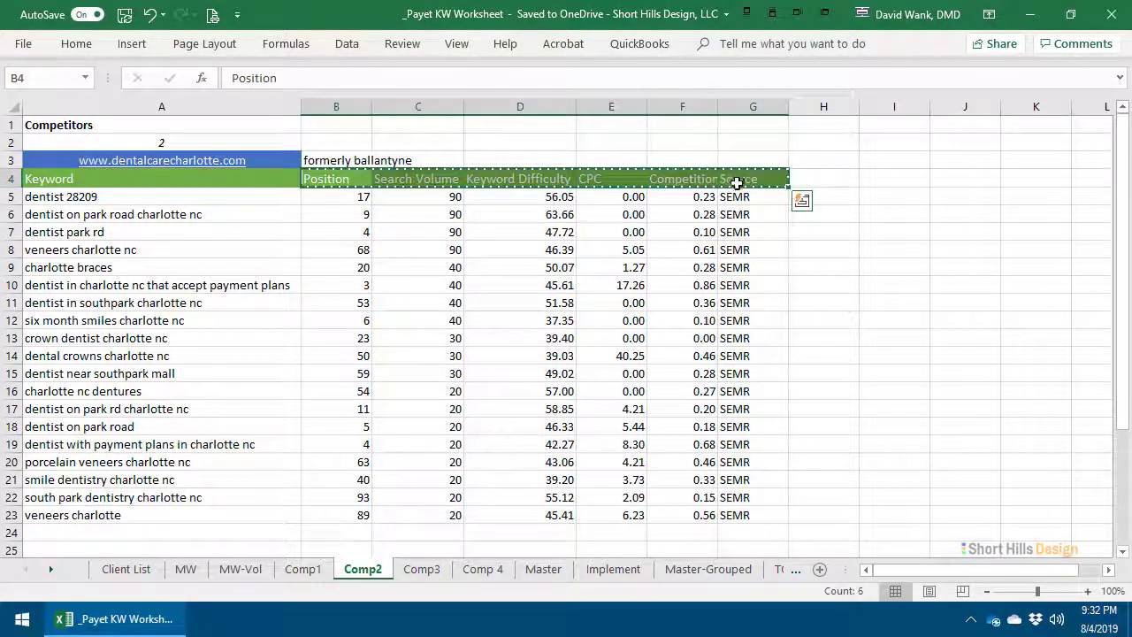
key("ctrl+c")
left_click(544, 569)
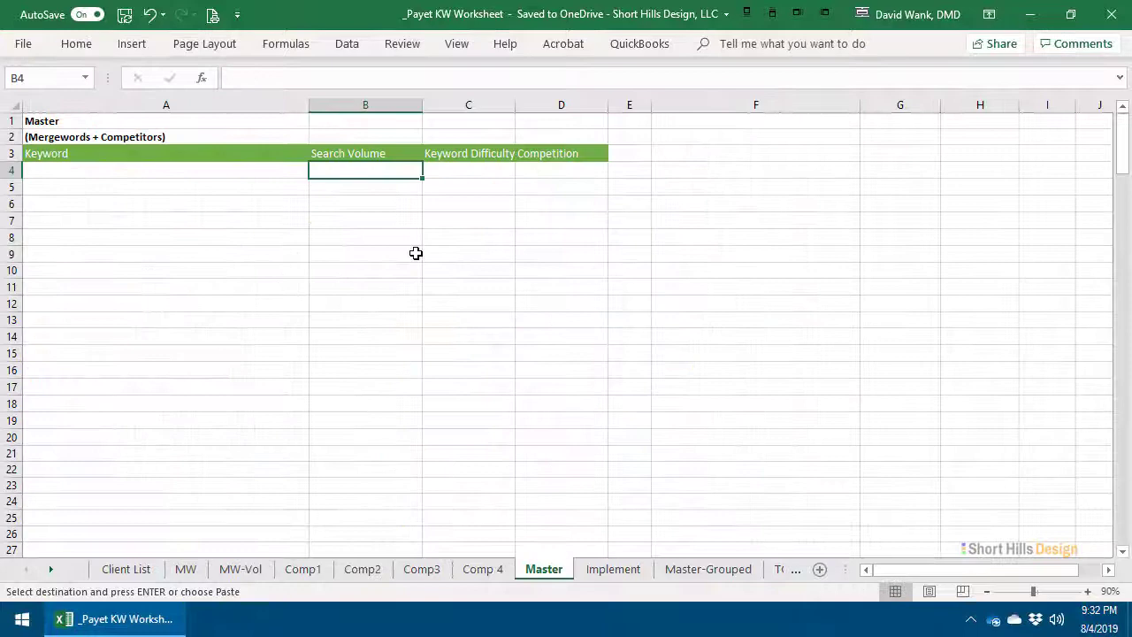
left_click(363, 154)
key("ctrl+v")
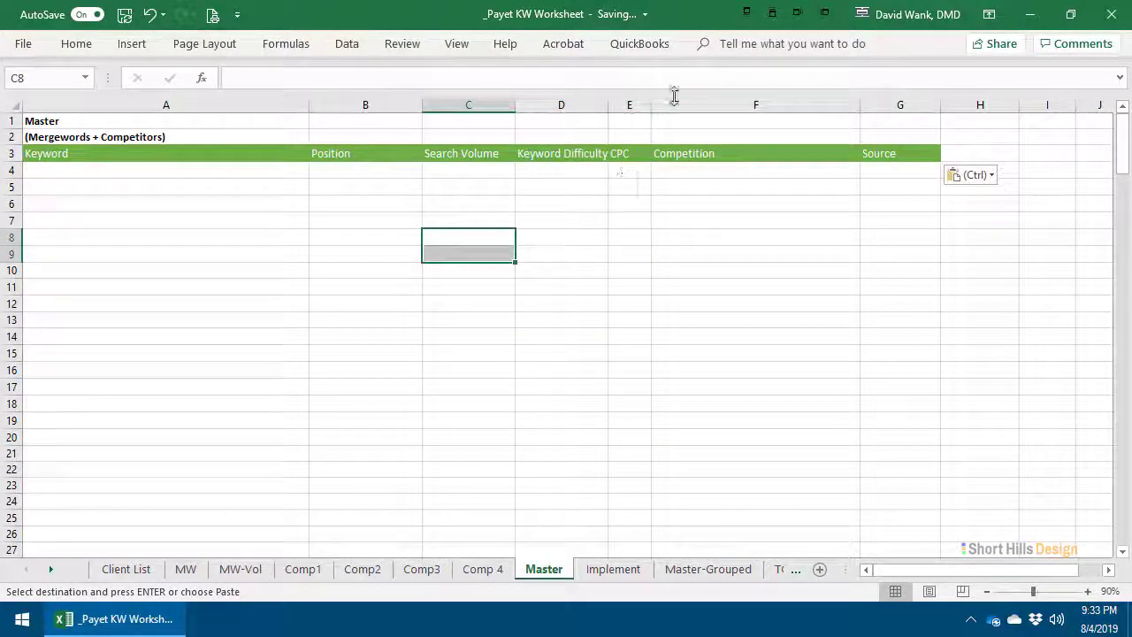
left_click(891, 172)
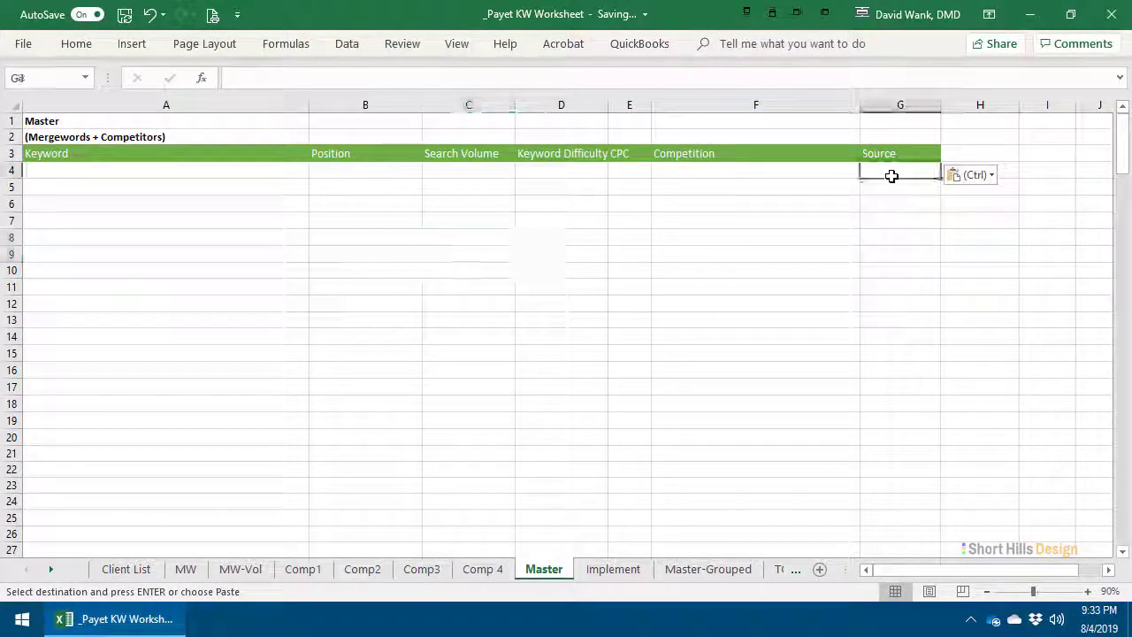
Step: Copy the usable Comp1 keyword rows, A5:G30, into the Master sheet starting at A4
left_click(292, 571)
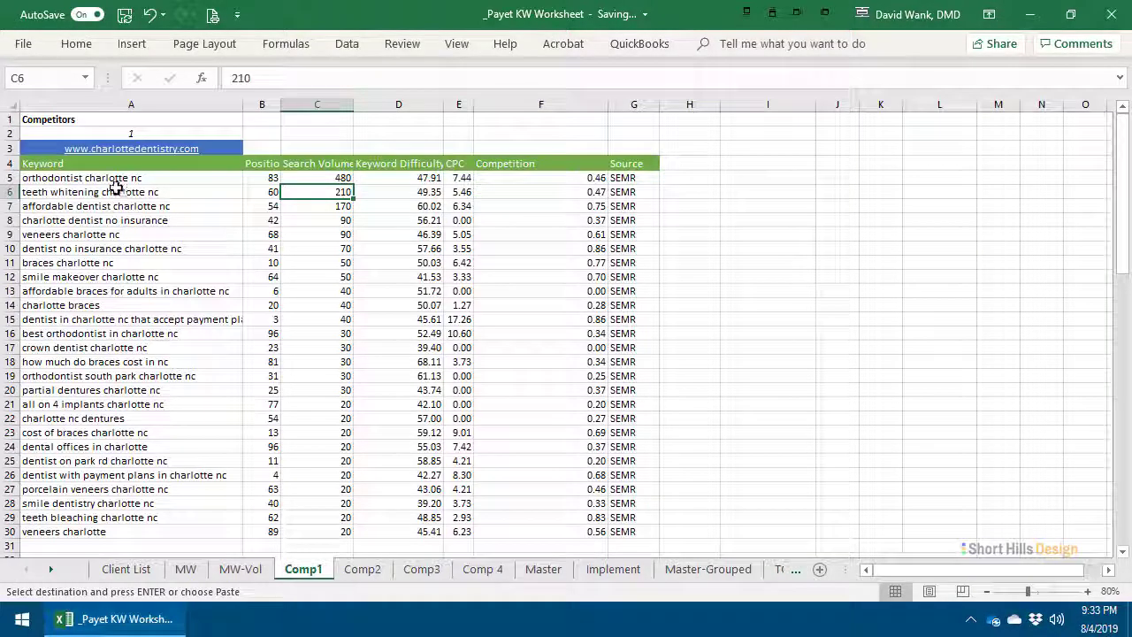
left_click_drag(115, 178, 637, 275)
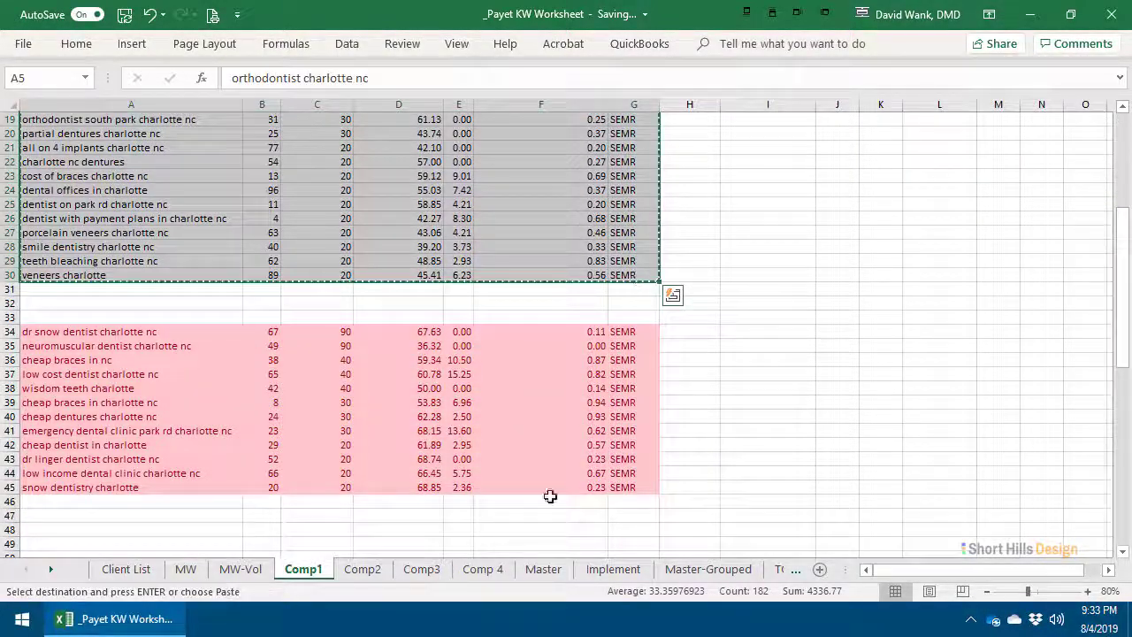
left_click(524, 569)
left_click(119, 164)
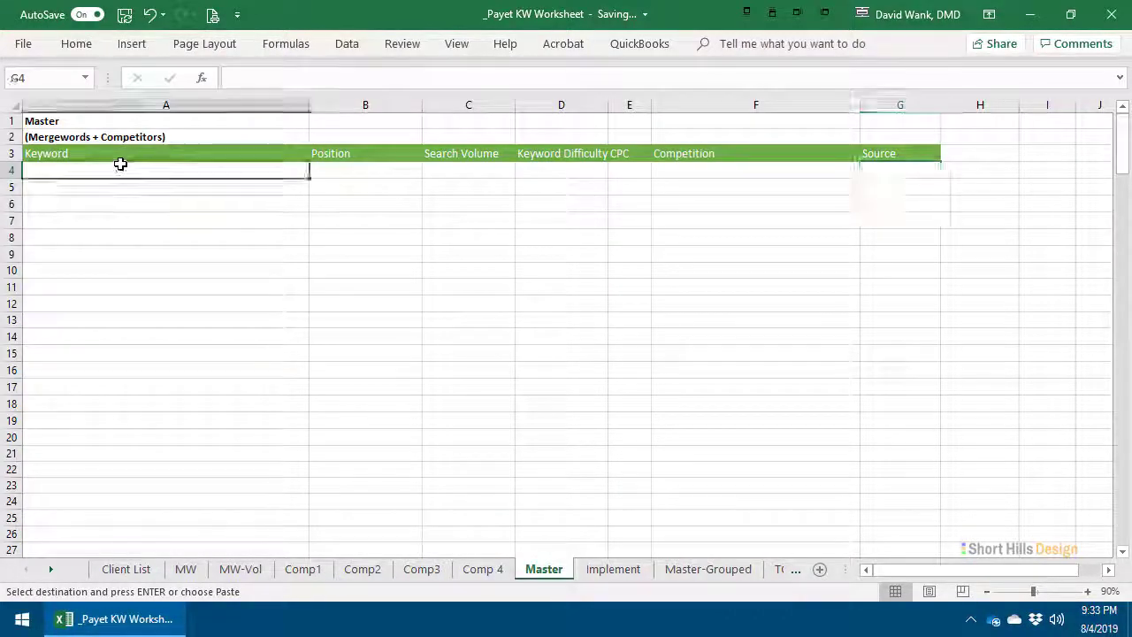
key("ctrl+v")
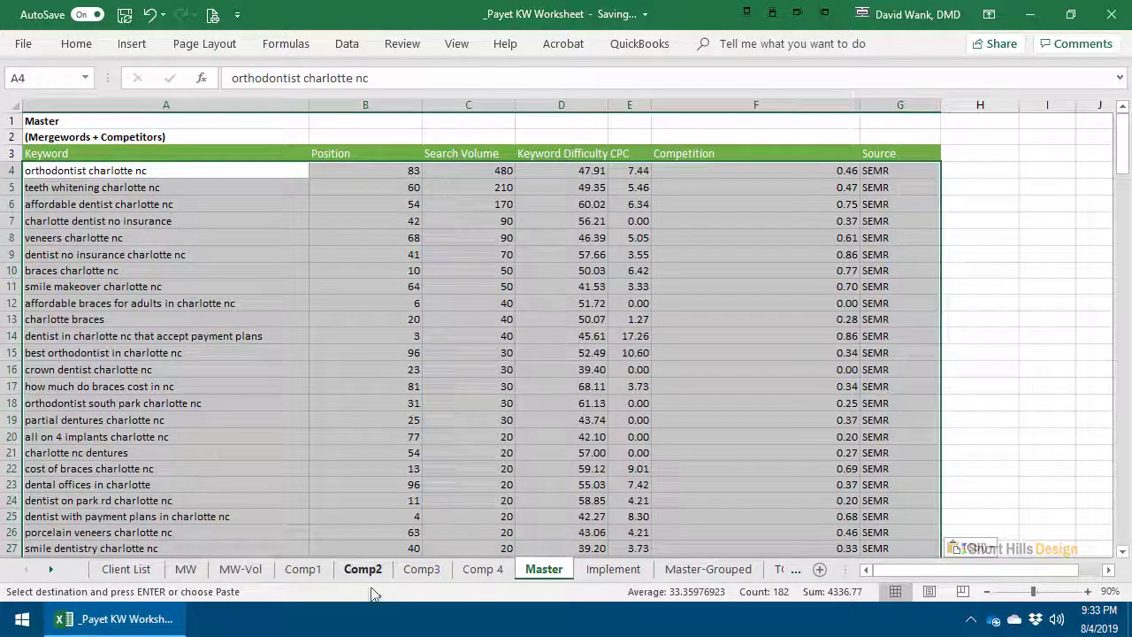
Step: Copy the Comp2 keyword rows, A5:G23, into the Master sheet below the existing list at A30
left_click(365, 571)
left_click_drag(164, 196, 763, 514)
key("ctrl+c")
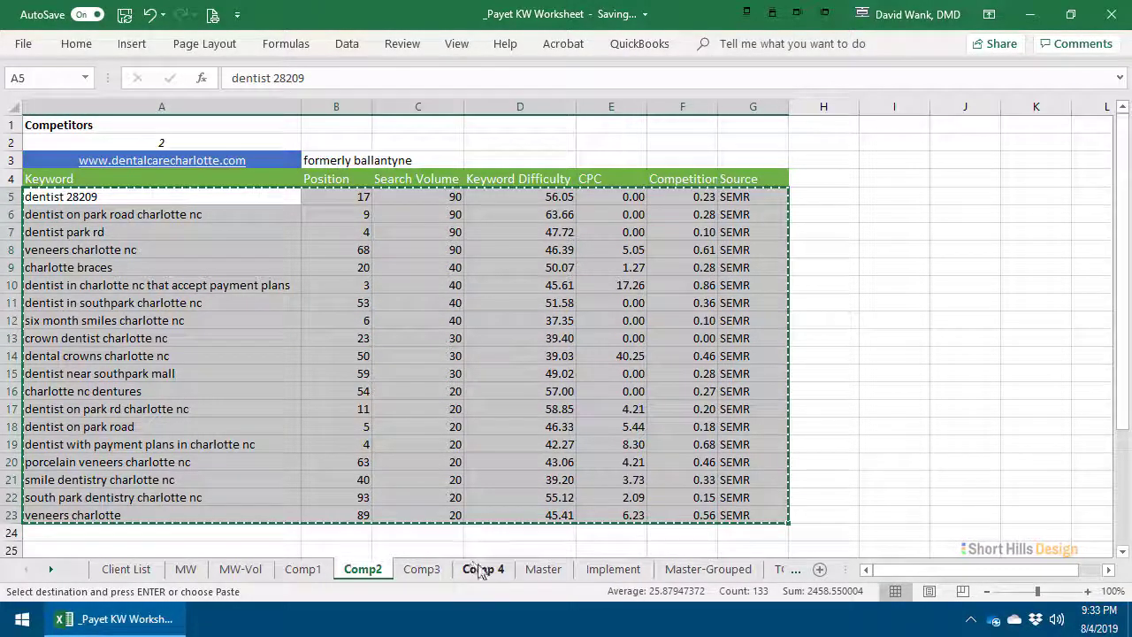
left_click(544, 569)
scroll(354, 405, "down", 5)
left_click(222, 348)
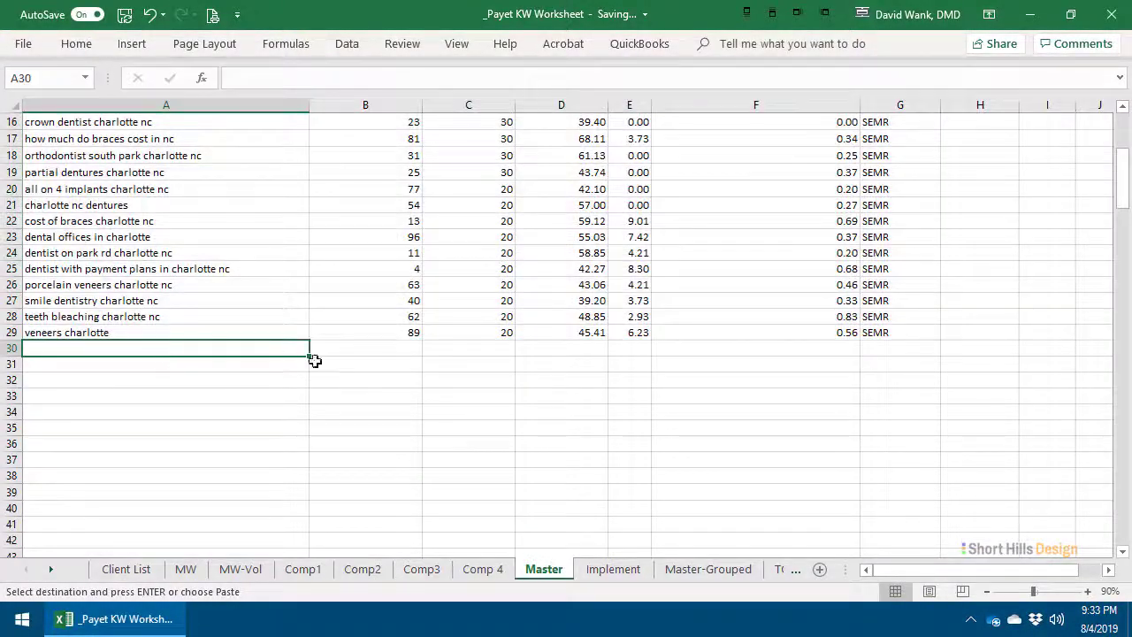
key("ctrl+v")
Step: On Comp3, delete the blank rows above and below "best orthodontist in charlotte nc"
left_click(417, 569)
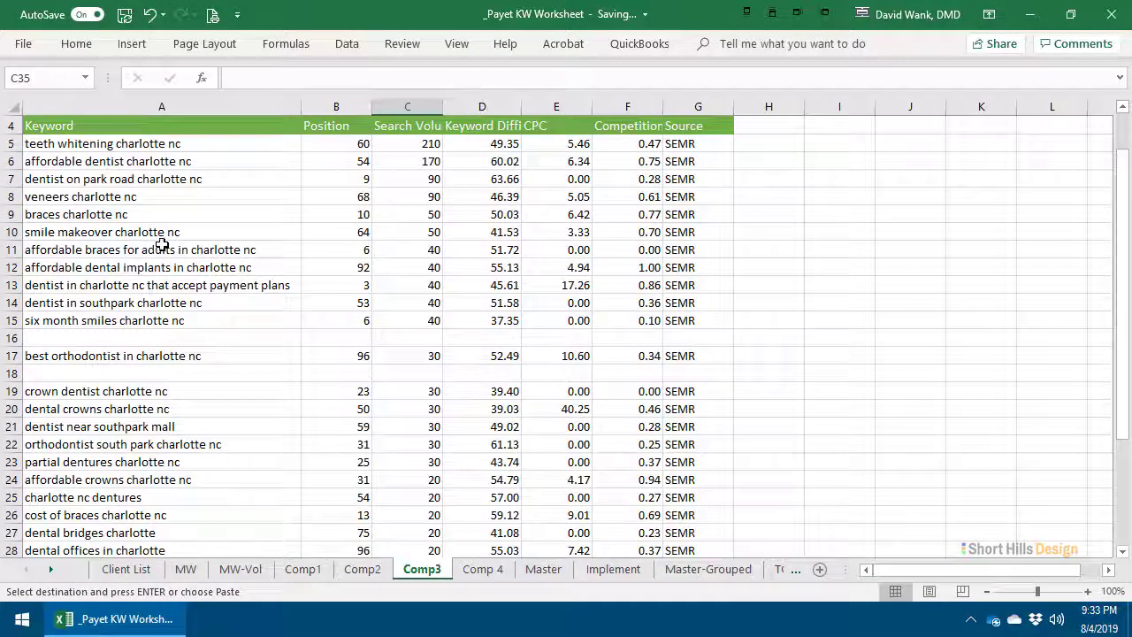
left_click(110, 143)
left_click(579, 392)
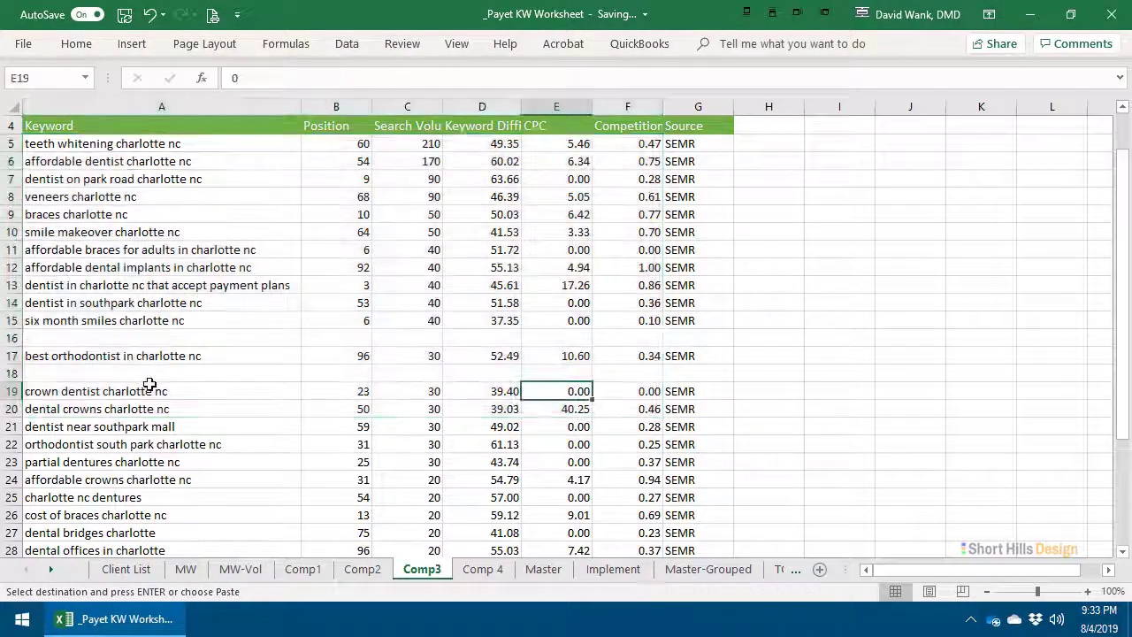
right_click(16, 337)
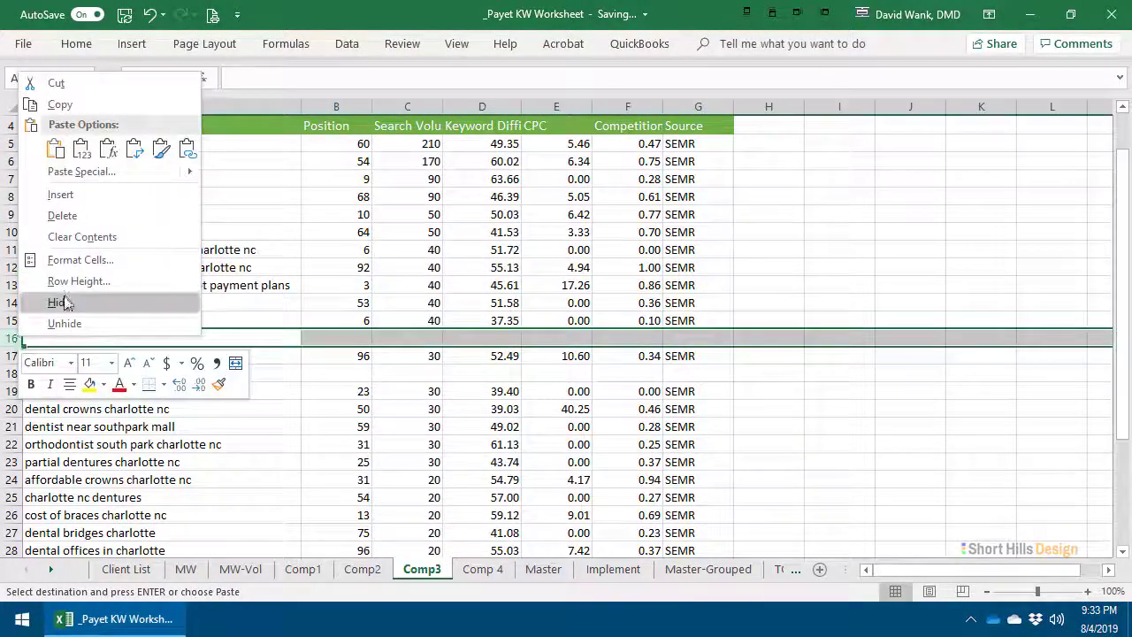
left_click(71, 235)
left_click(17, 355)
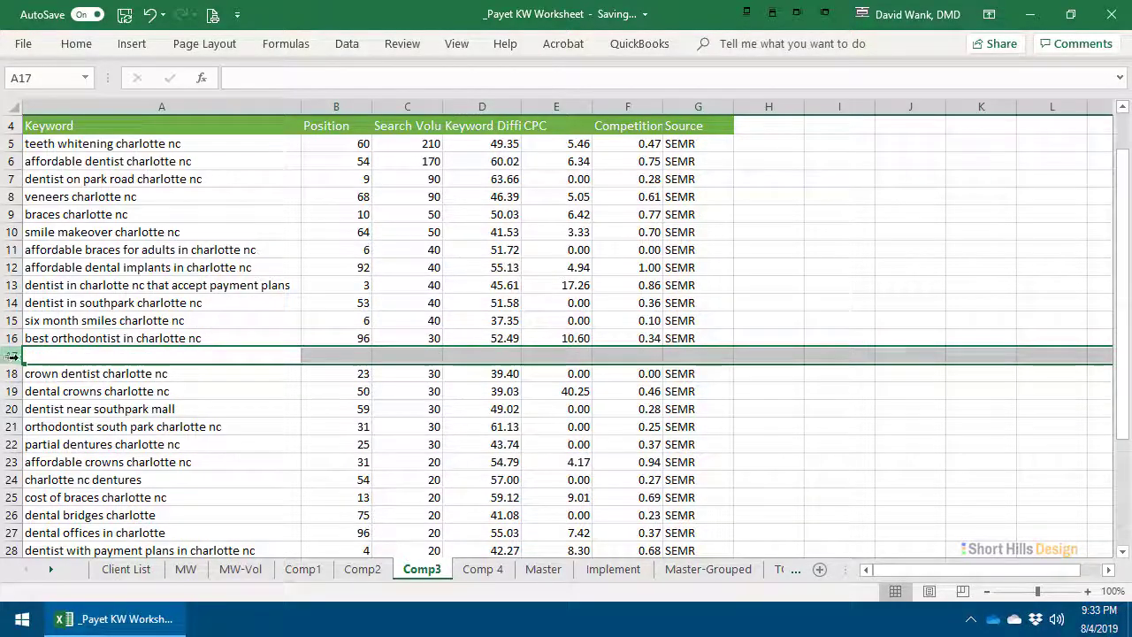
right_click(22, 356)
left_click(65, 238)
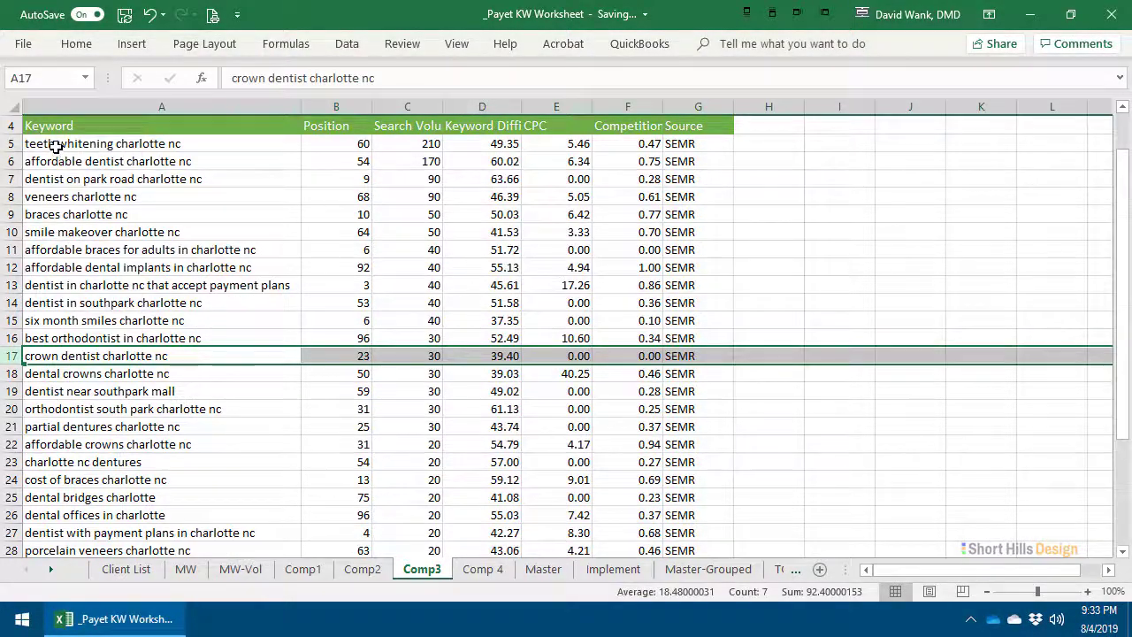
Step: Copy the usable Comp3 keyword rows, A5:G32, into the Master sheet below the existing list at A49
left_click_drag(55, 147, 688, 498)
key("ctrl+c")
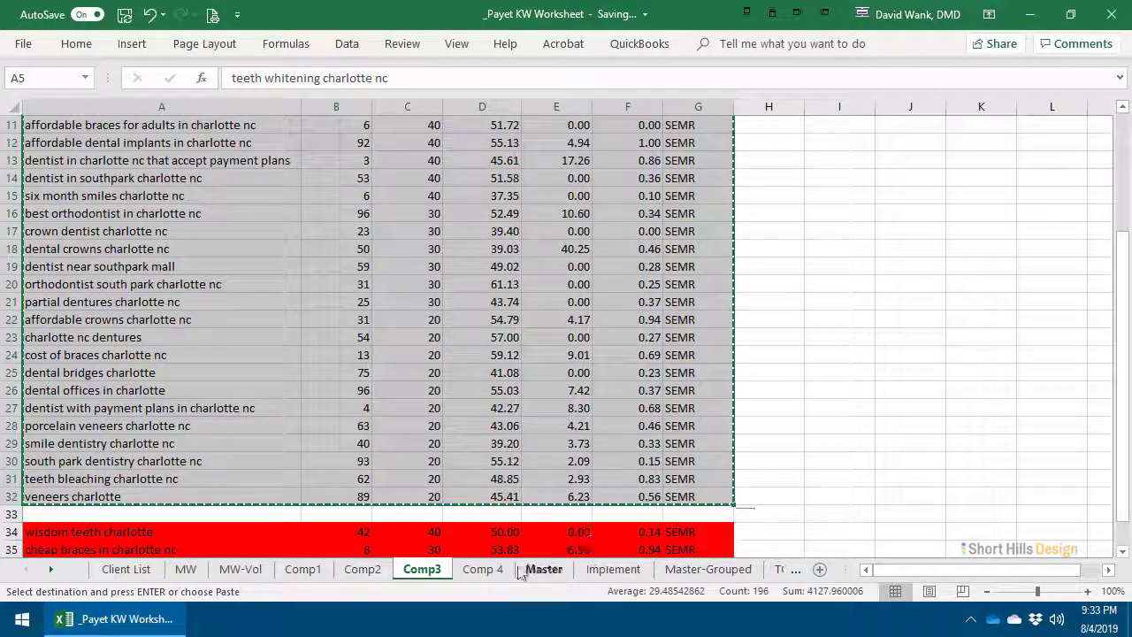
left_click(540, 570)
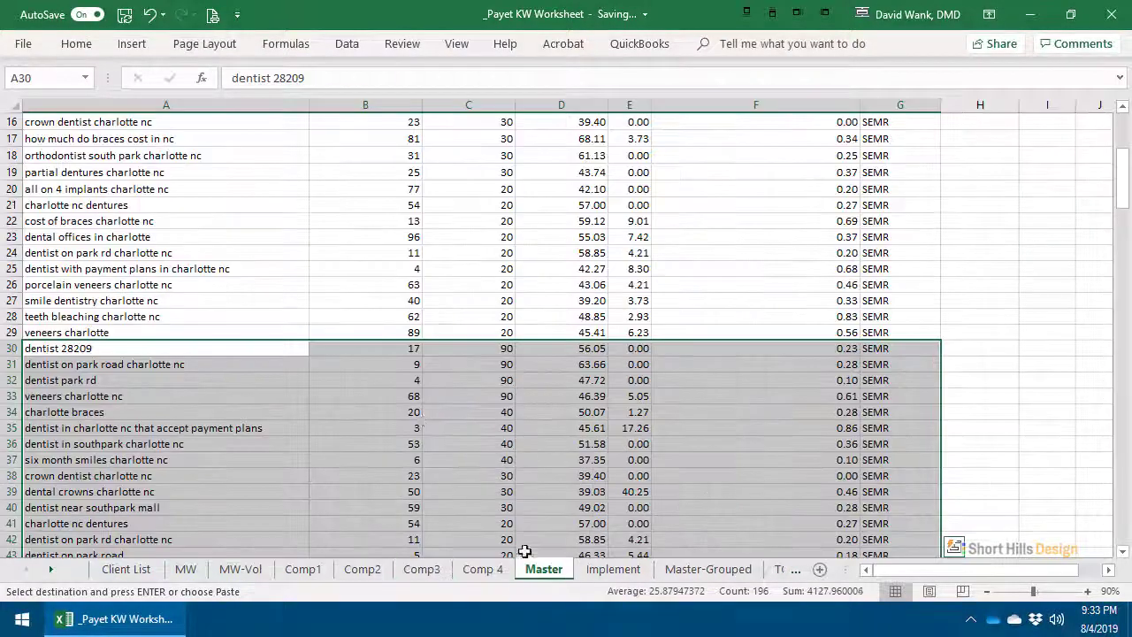
scroll(416, 413, "down", 7)
left_click(265, 316)
key("ctrl+v")
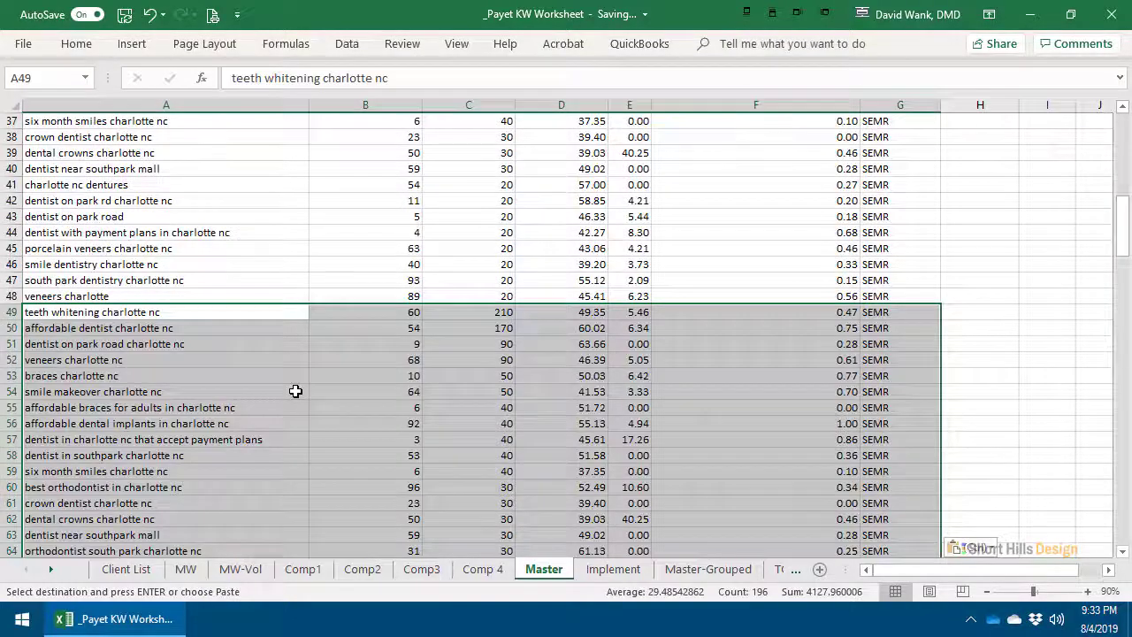
Step: Copy the usable Comp 4 keyword rows, A5:F29, into the Master sheet below the existing list at A77
left_click(294, 392)
scroll(292, 392, "down", 6)
scroll(292, 392, "down", 2)
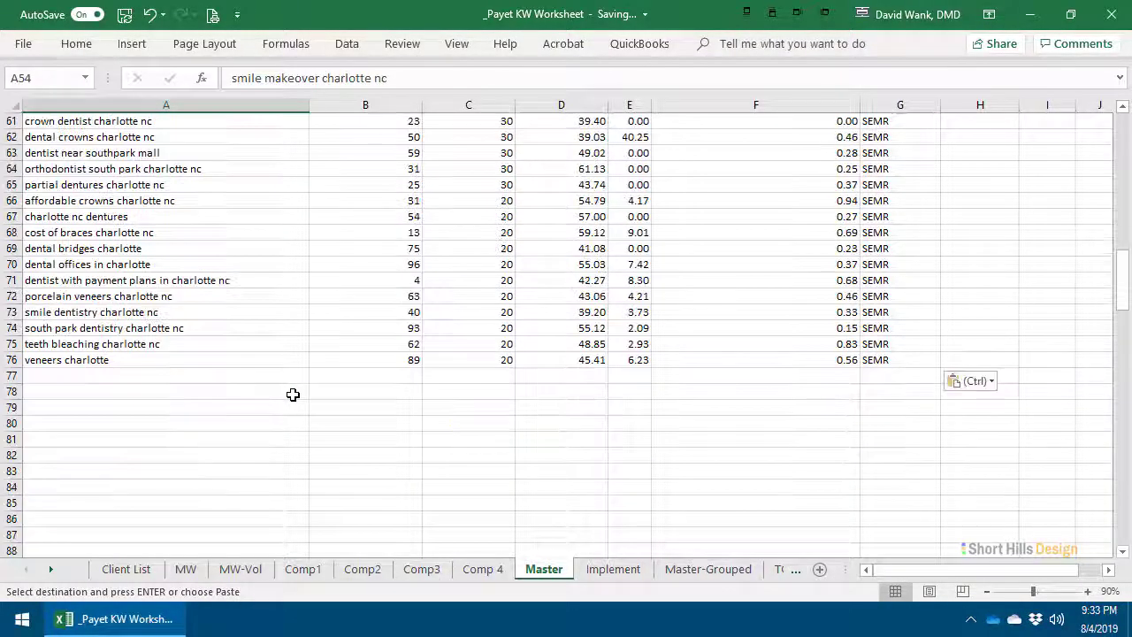
left_click(244, 375)
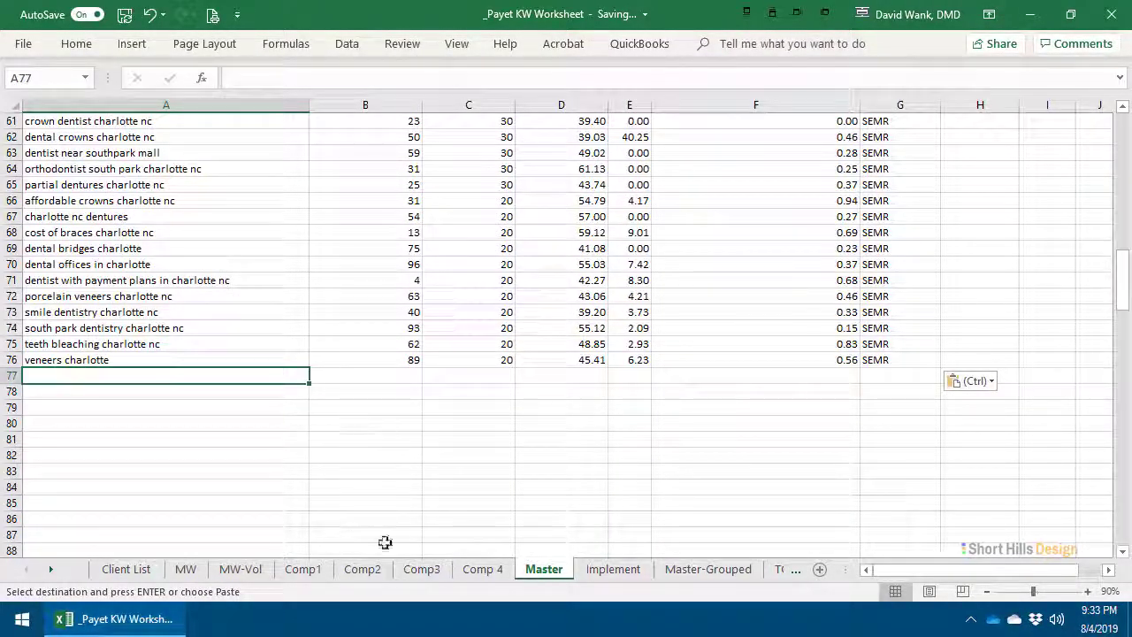
left_click(422, 569)
left_click(459, 570)
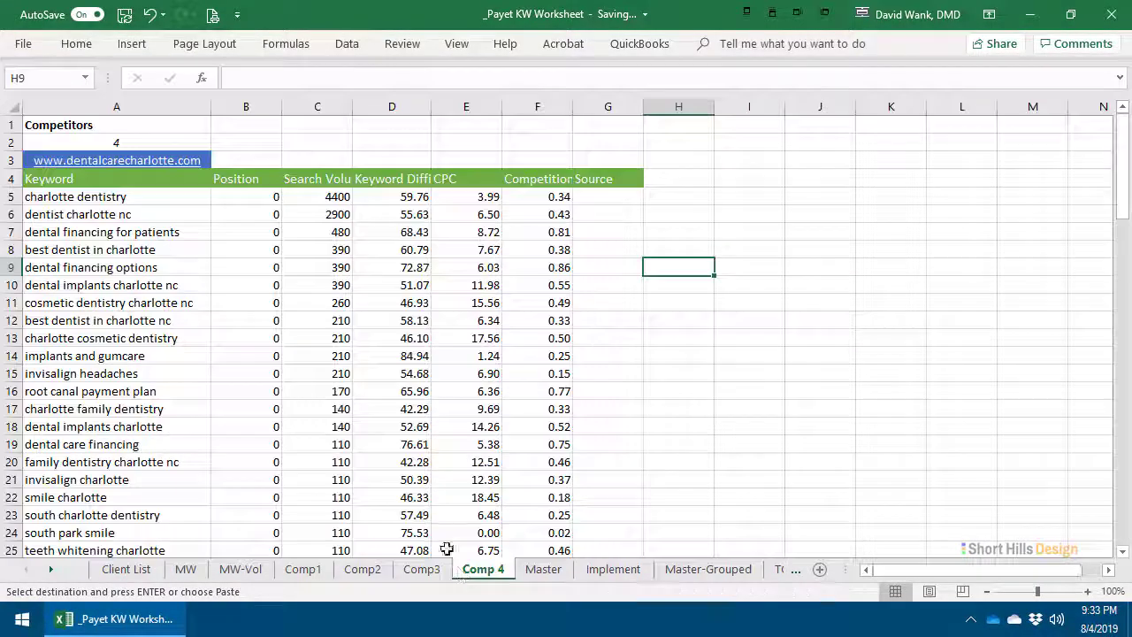
left_click_drag(123, 190, 560, 531)
key("ctrl+c")
left_click(545, 569)
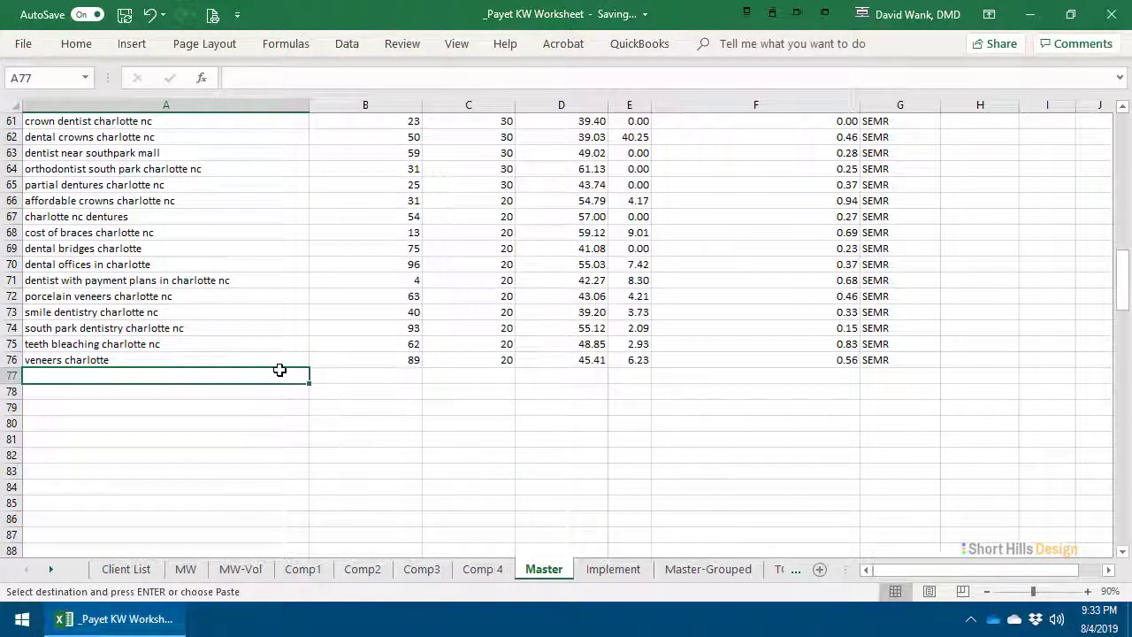
key("ctrl+v")
scroll(621, 462, "up", 7)
scroll(621, 462, "down", 8)
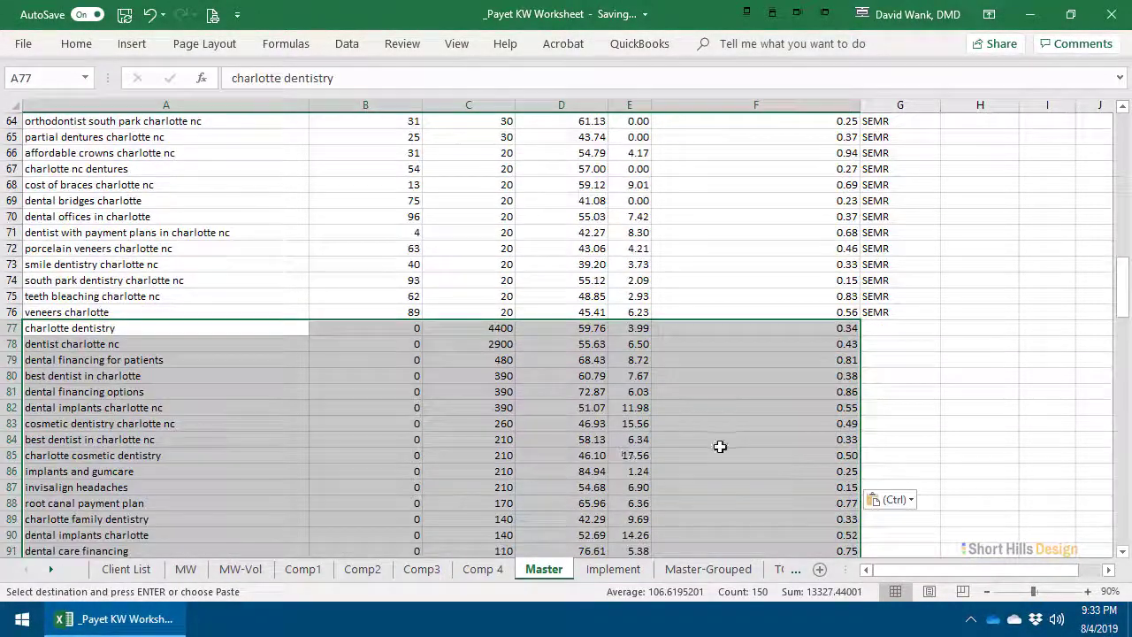
left_click(751, 432)
Step: Fill the Source column with SEMR for the Comp 4 keywords on the Master sheet, from G77 down
left_click(876, 312)
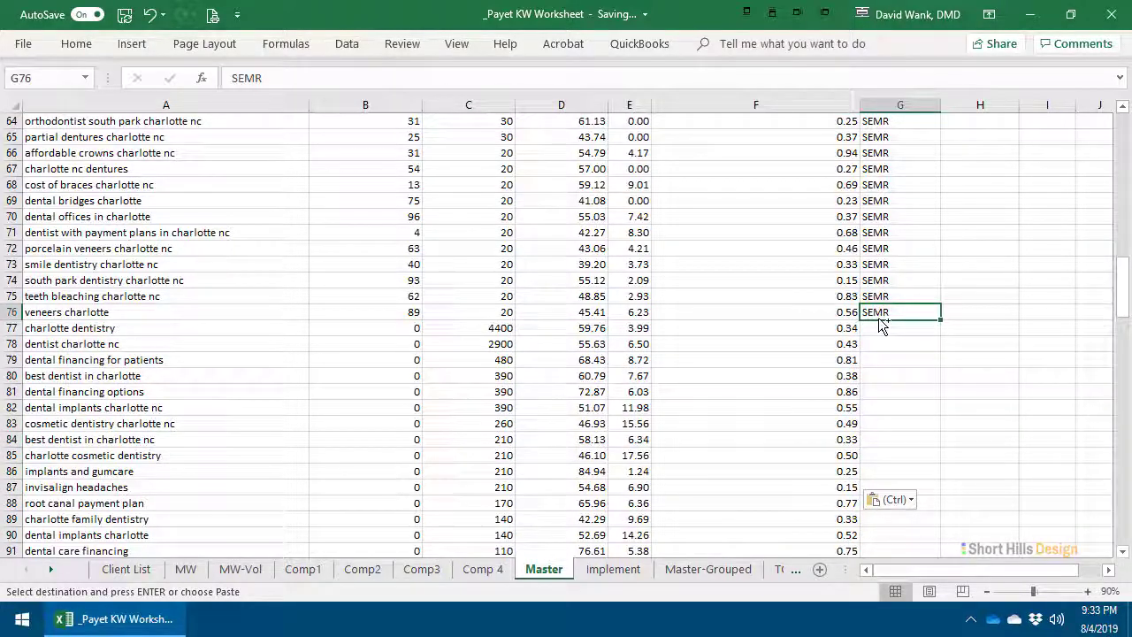
key("ctrl+c")
left_click(884, 327)
key("ctrl+v")
left_click(931, 345)
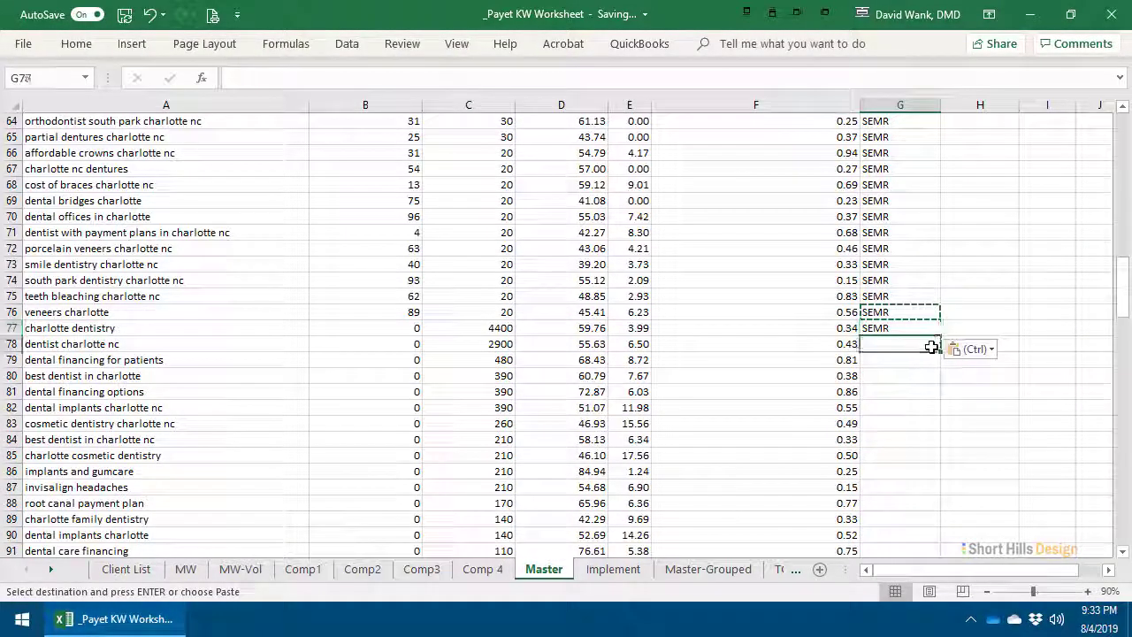
left_click(934, 330)
left_click_drag(944, 337, 915, 498)
Step: Look through the combined keyword list on Master and the Mergewords keywords on the MW-Vol sheet
scroll(527, 392, "up", 15)
scroll(526, 392, "up", 6)
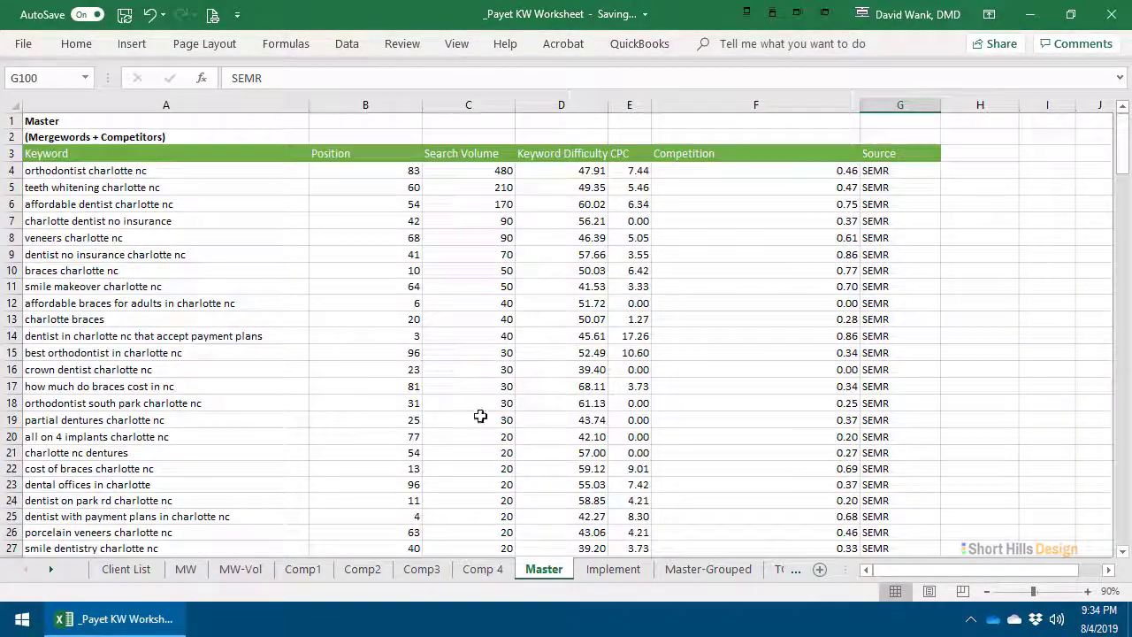
scroll(202, 282, "down", 20)
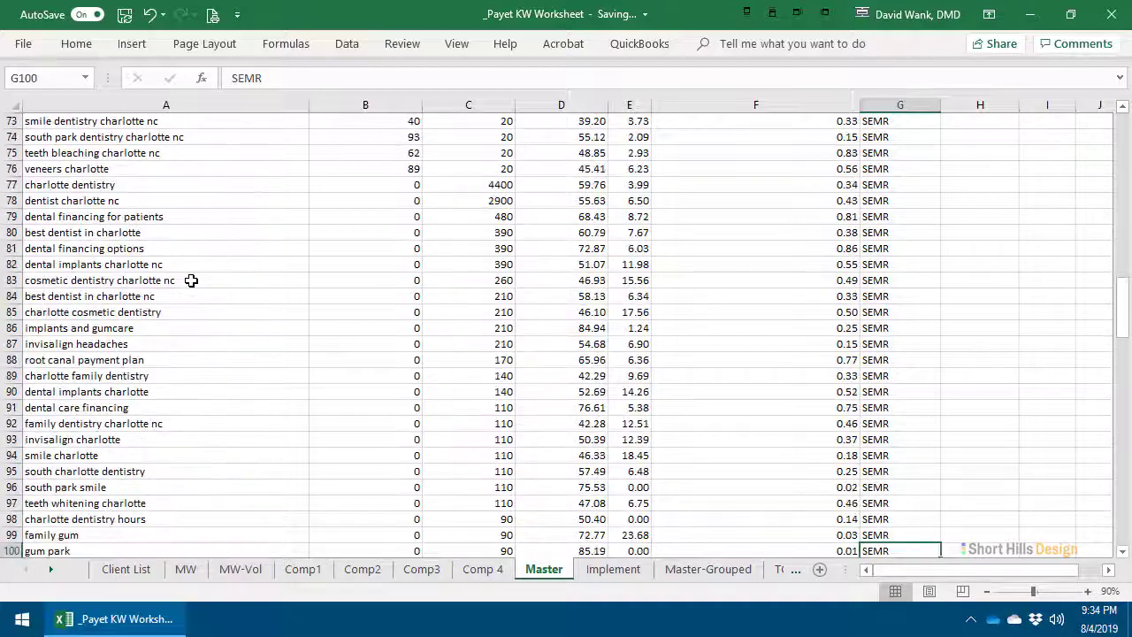
scroll(191, 281, "up", 20)
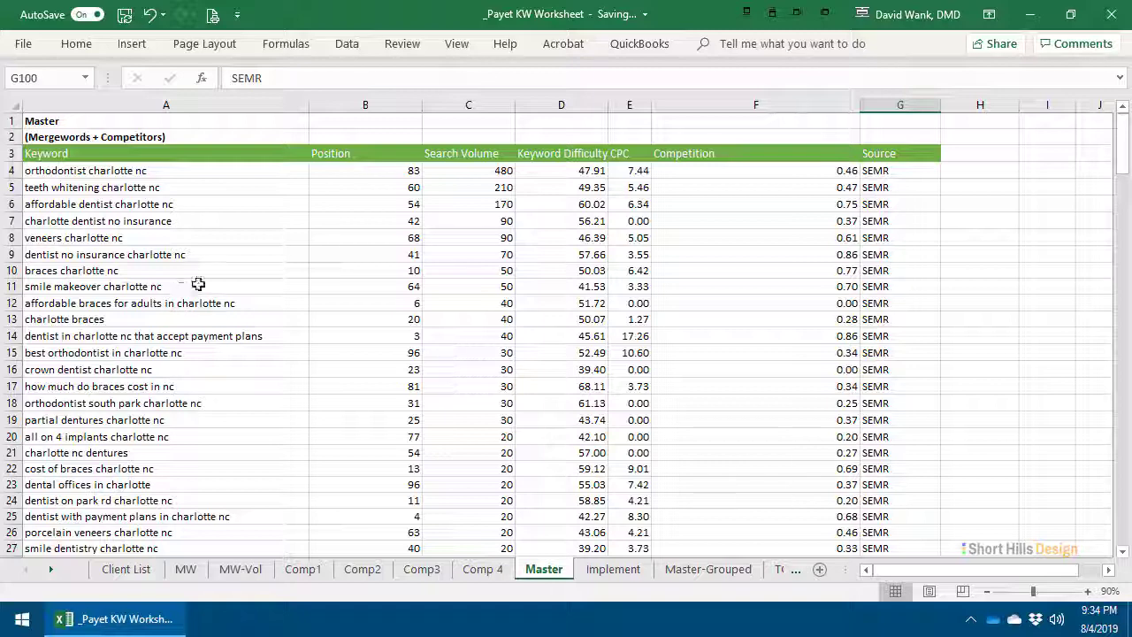
left_click(185, 569)
left_click(241, 569)
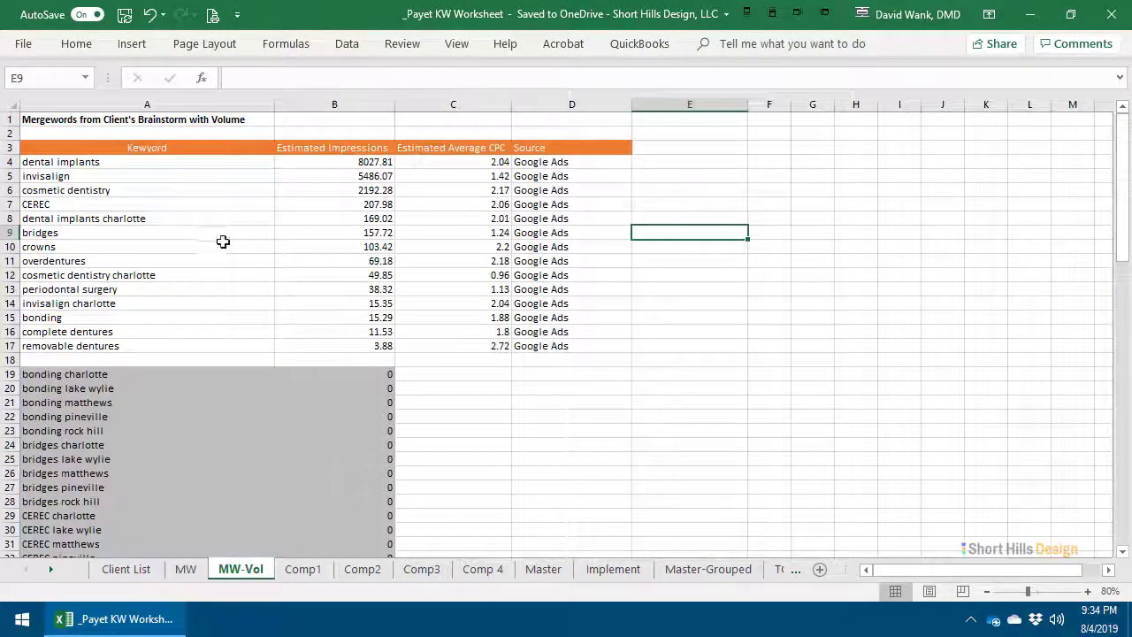
Step: Copy the Mergewords keyword rows with volume, A4:D17 on MW-Vol, into the Master sheet below the existing list at A102
left_click_drag(78, 165, 603, 345)
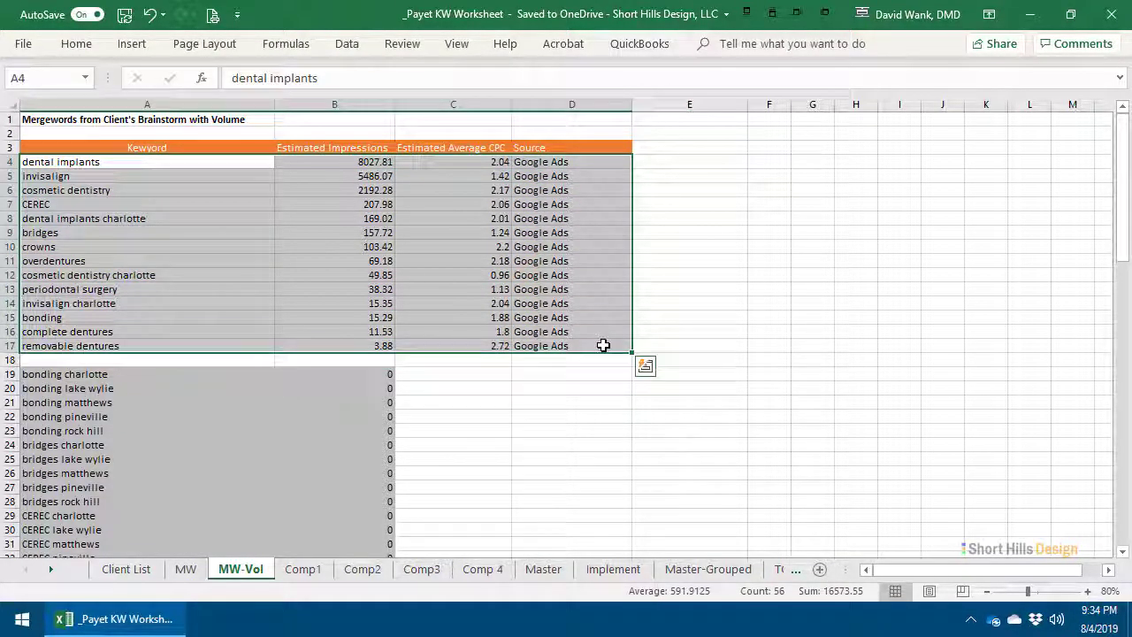
key("ctrl+c")
left_click(541, 570)
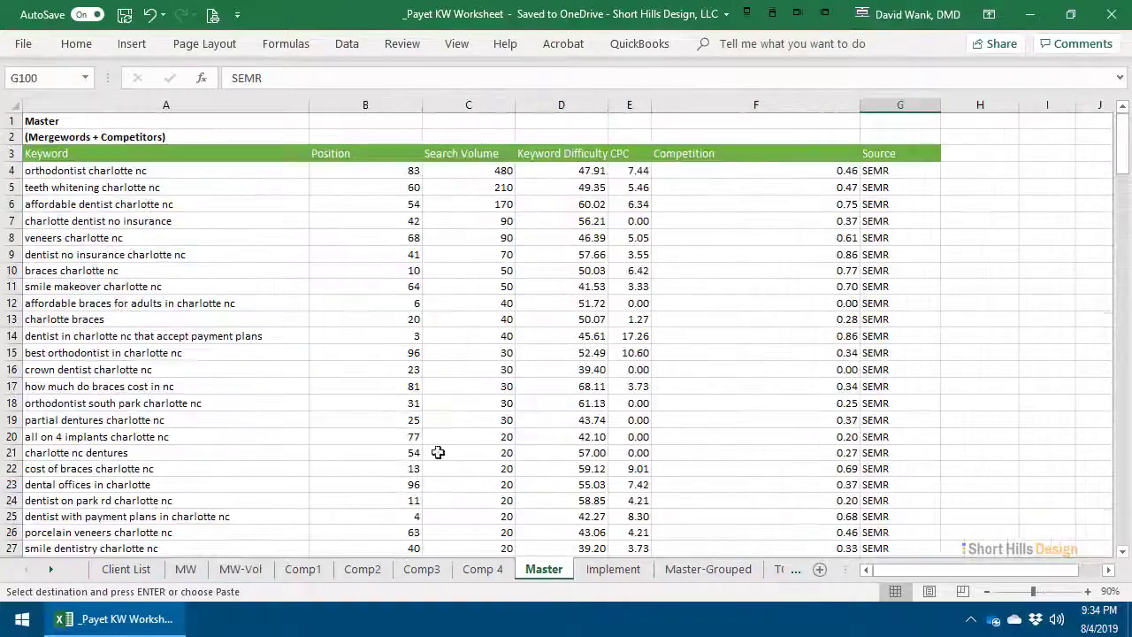
scroll(345, 382, "down", 20)
scroll(341, 378, "down", 8)
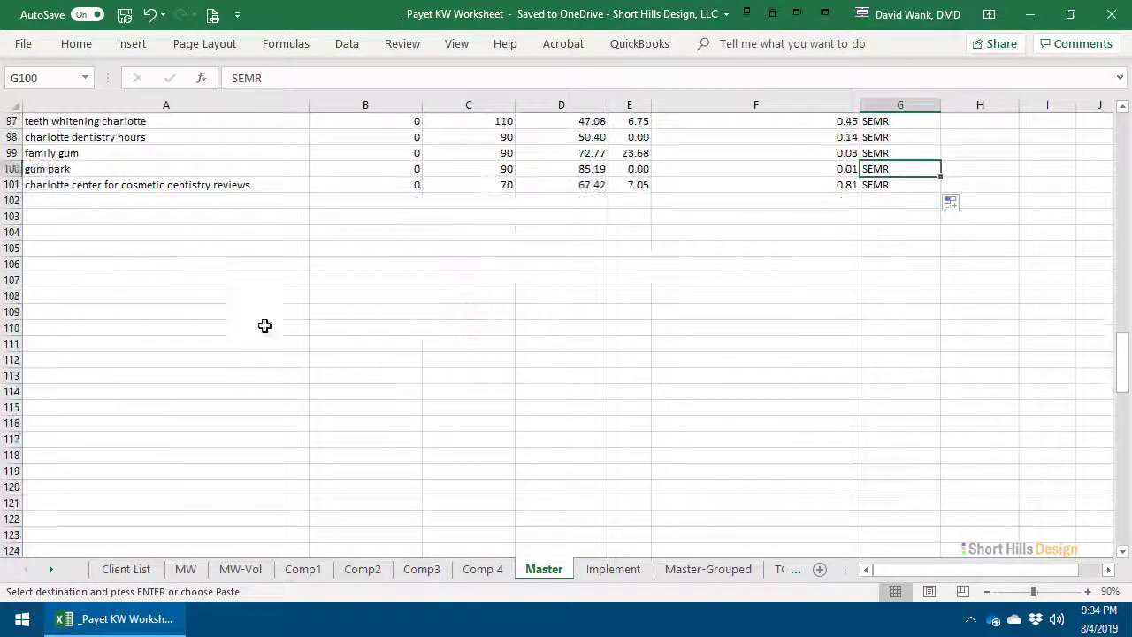
left_click(185, 197)
key("ctrl+v")
left_click(442, 274)
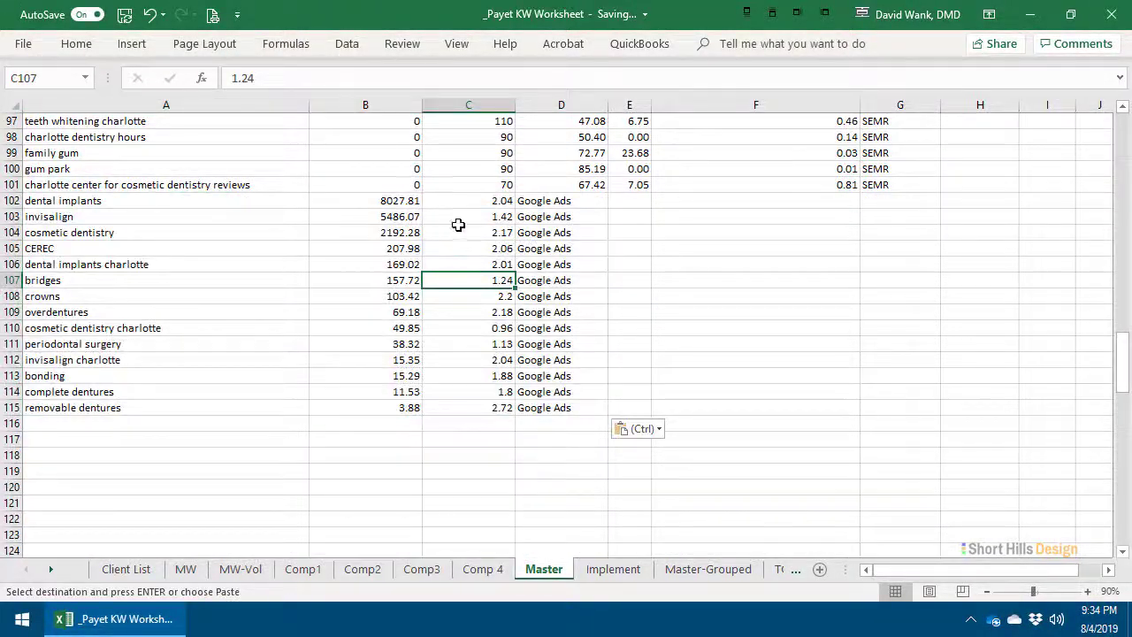
Step: Move the pasted Google Ads values B102:D115 one column over so the impressions sit under Search Volume from C102 down
scroll(470, 212, "up", 20)
scroll(471, 206, "up", 5)
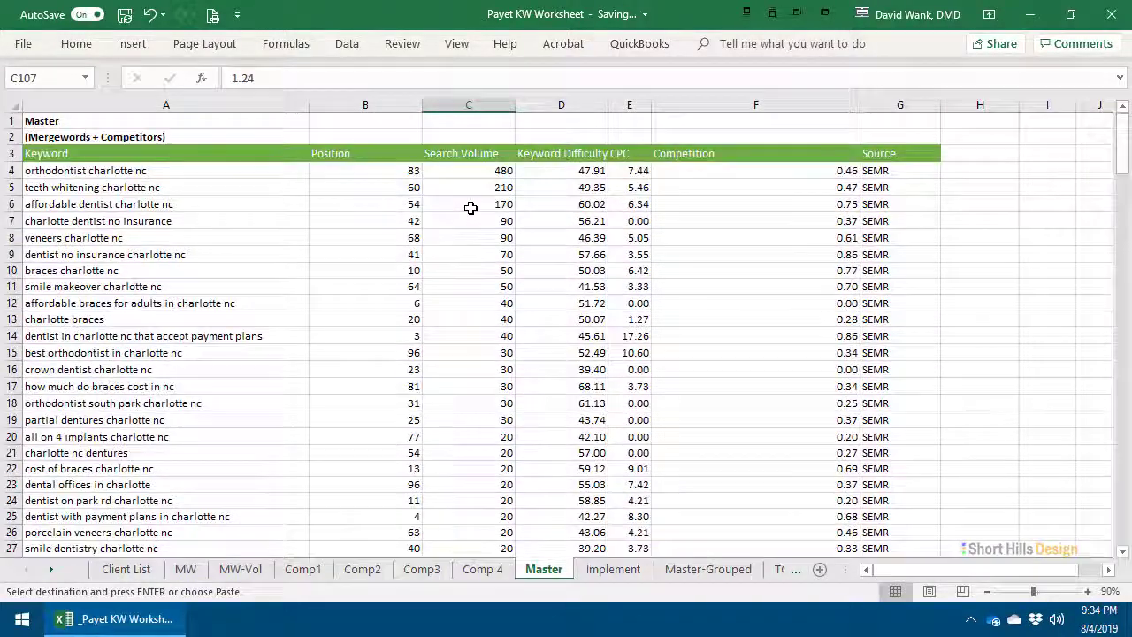
scroll(469, 209, "down", 20)
scroll(468, 213, "down", 7)
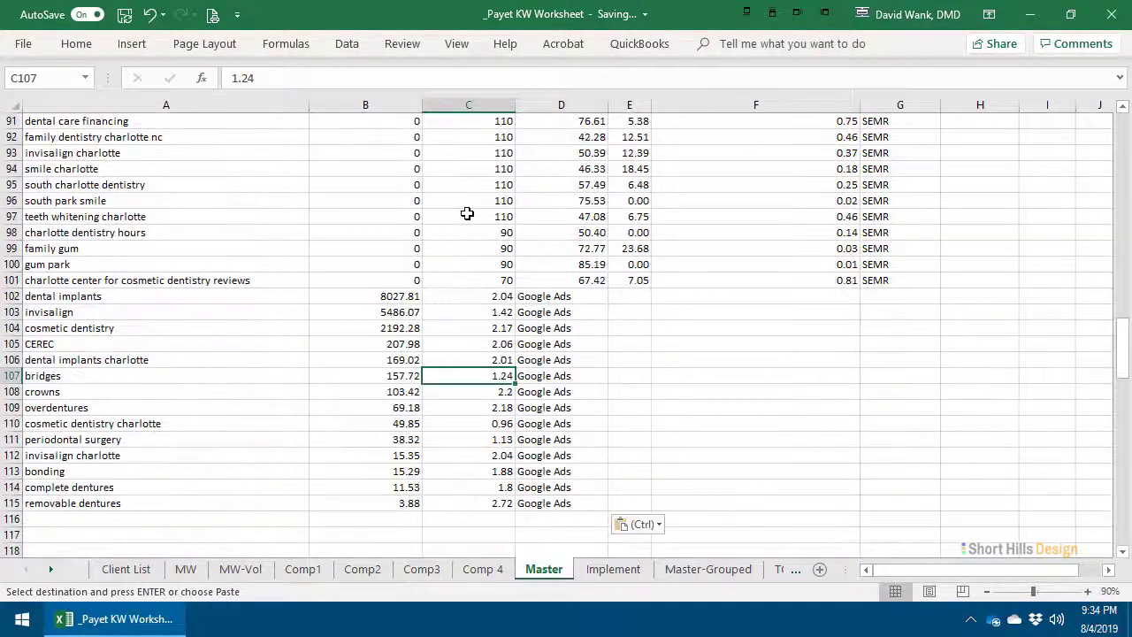
left_click_drag(398, 296, 537, 505)
left_click(587, 487)
left_click(609, 356)
left_click(460, 391)
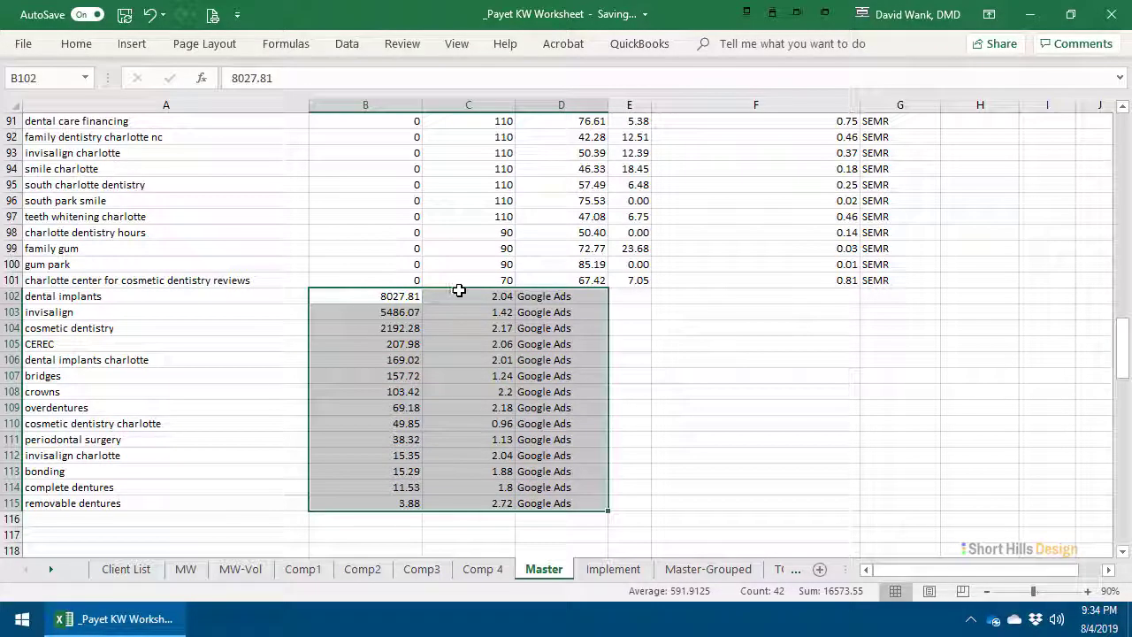
left_click_drag(459, 290, 571, 296)
Step: Move D102:E115 one column over so the Google Ads cost values sit under the CPC heading in column E
scroll(591, 251, "up", 6)
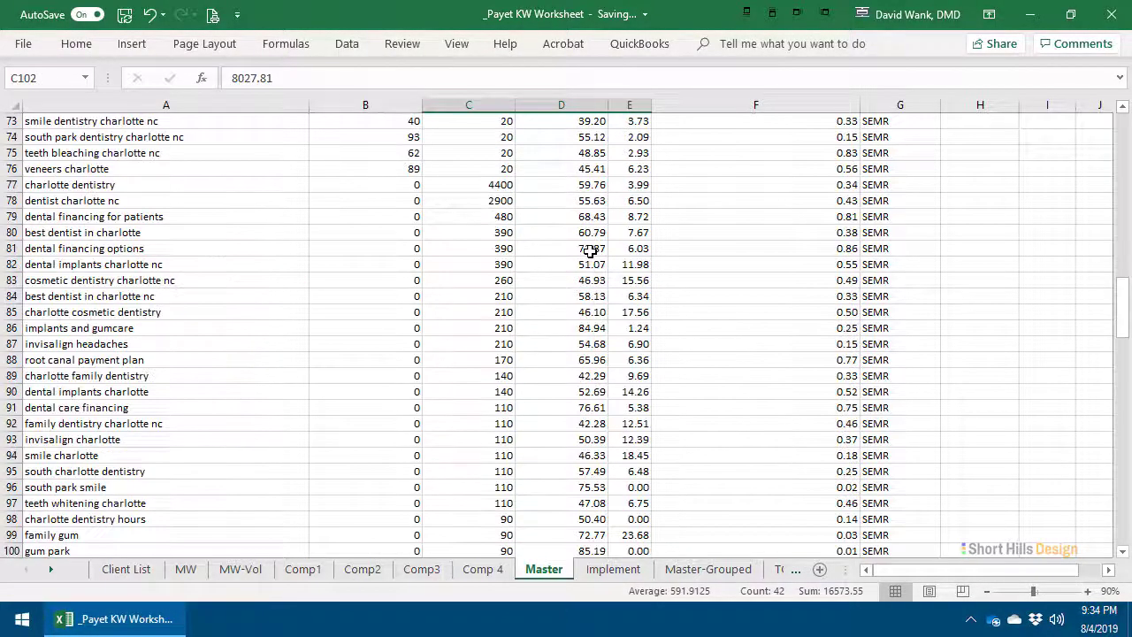
scroll(590, 251, "up", 20)
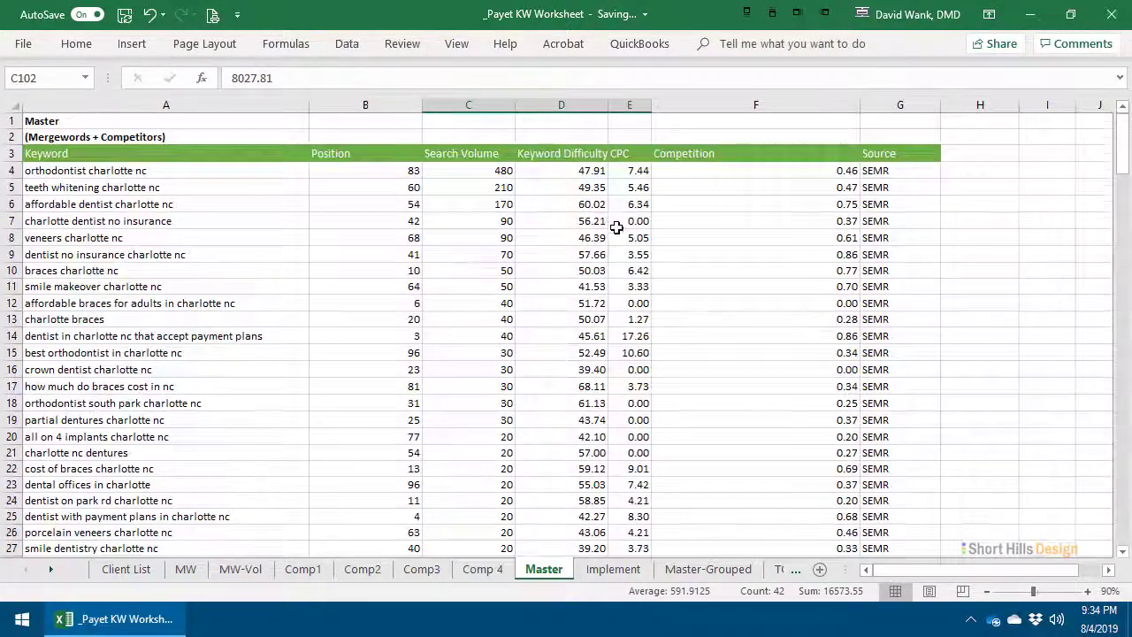
scroll(617, 227, "down", 20)
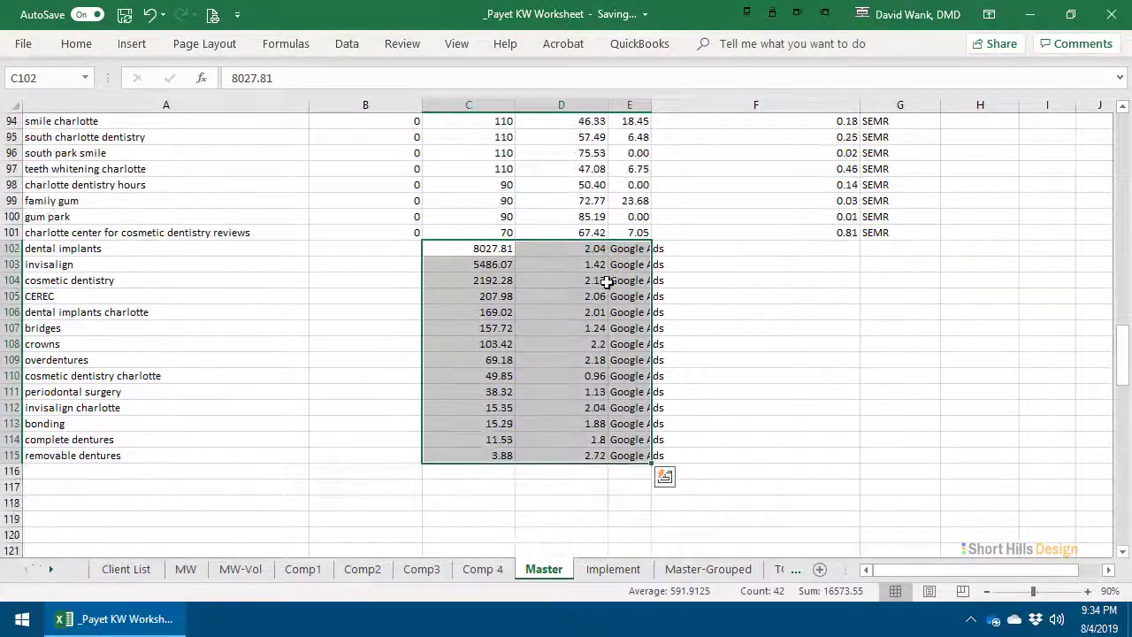
left_click_drag(588, 249, 642, 454)
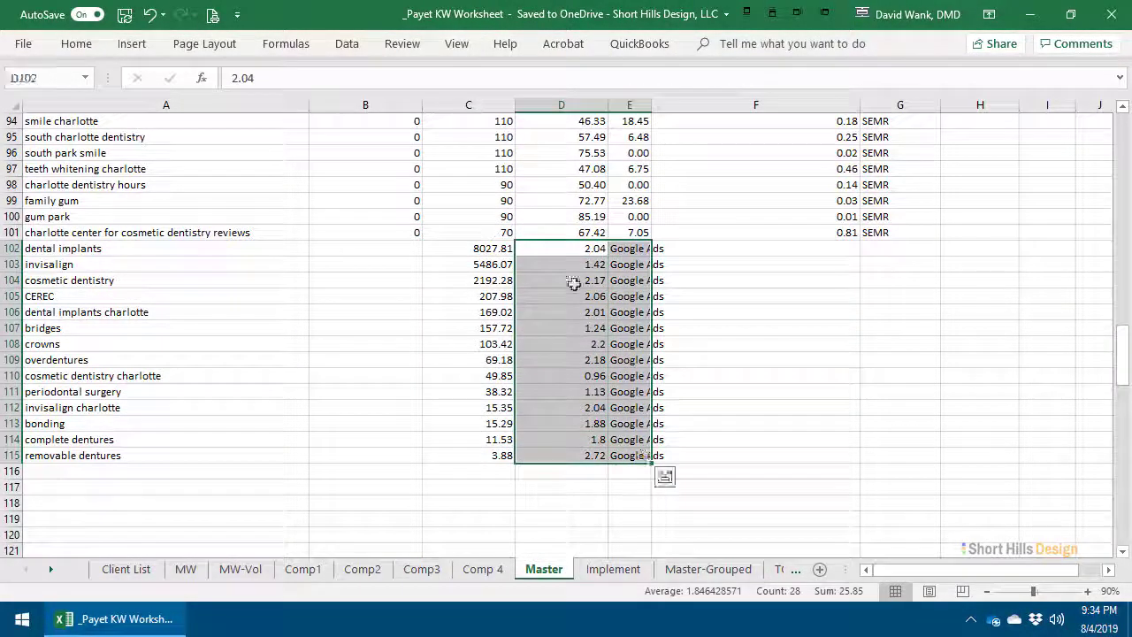
left_click_drag(573, 283, 630, 281)
left_click(954, 329)
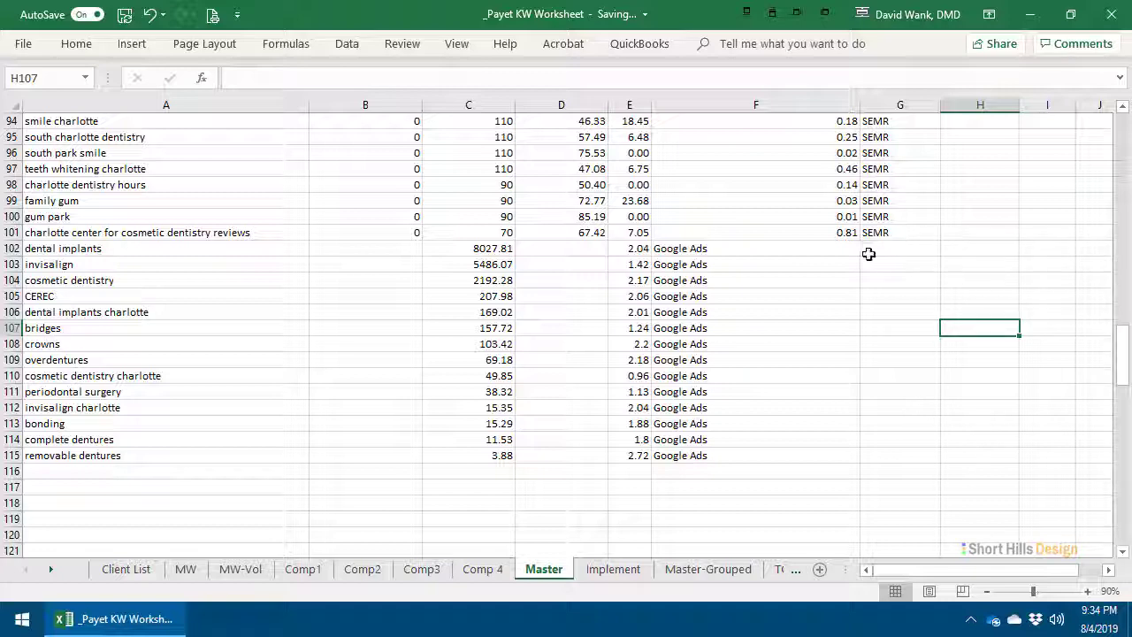
Step: Move the Google Ads entries in F102:F115 into the Source column at G102
left_click_drag(708, 251, 740, 455)
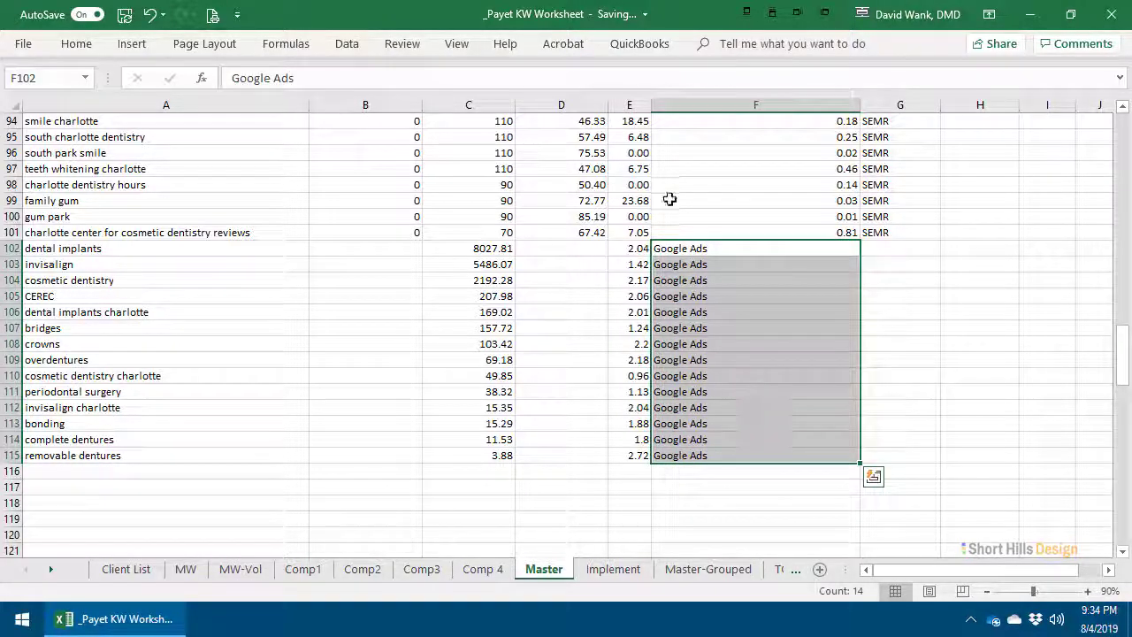
left_click_drag(670, 237, 890, 241)
left_click(943, 329)
Step: Step through the combined keywords on the Master sheet, starting from A4
scroll(559, 329, "up", 20)
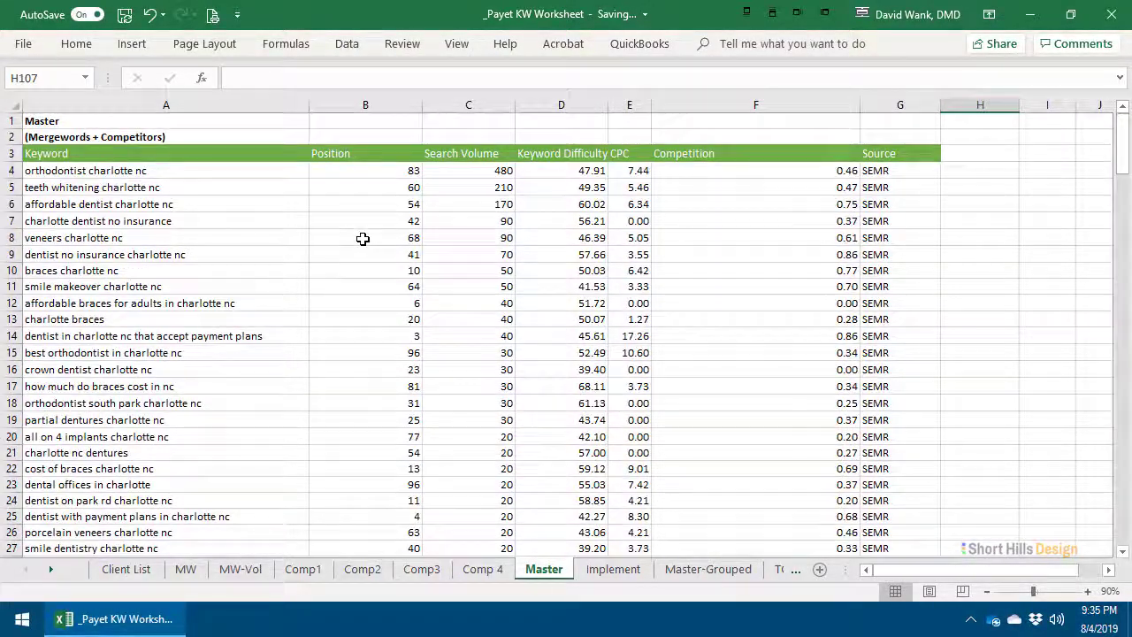
left_click(141, 170)
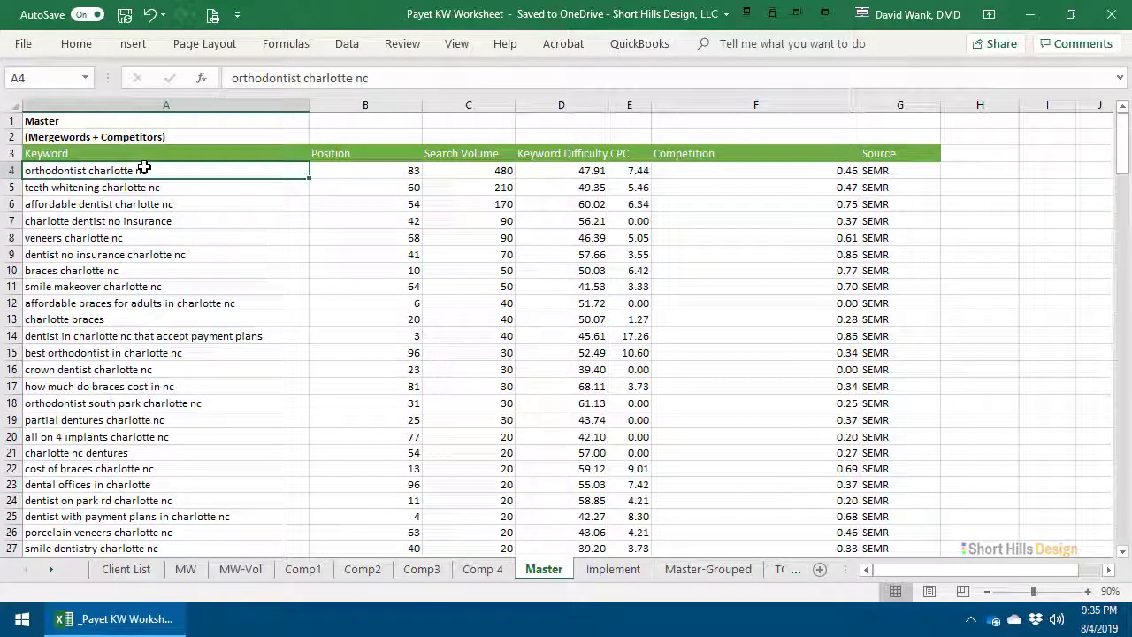
key("Down")
key("Down")
key("Down")
key("Down")
key("Down")
key("Down")
key("Down")
key("Down")
key("Down")
key("Down")
key("Down")
Step: Remove duplicates from the Master list A4:G115, comparing only the Keyword column
left_click_drag(108, 168, 891, 360)
scroll(363, 343, "up", 20)
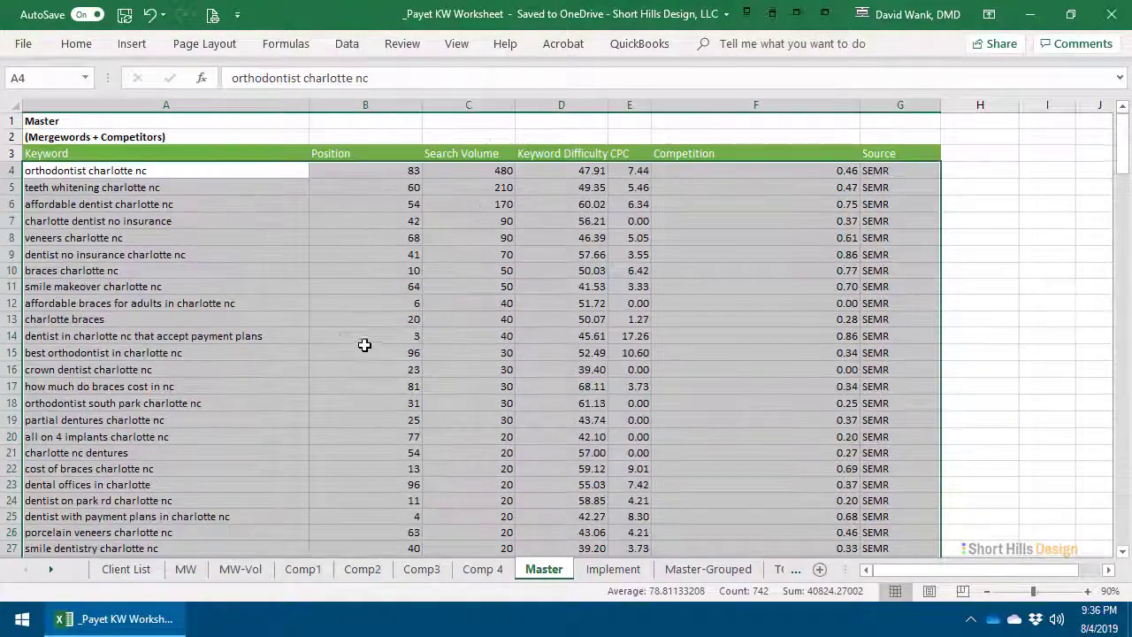
left_click(347, 46)
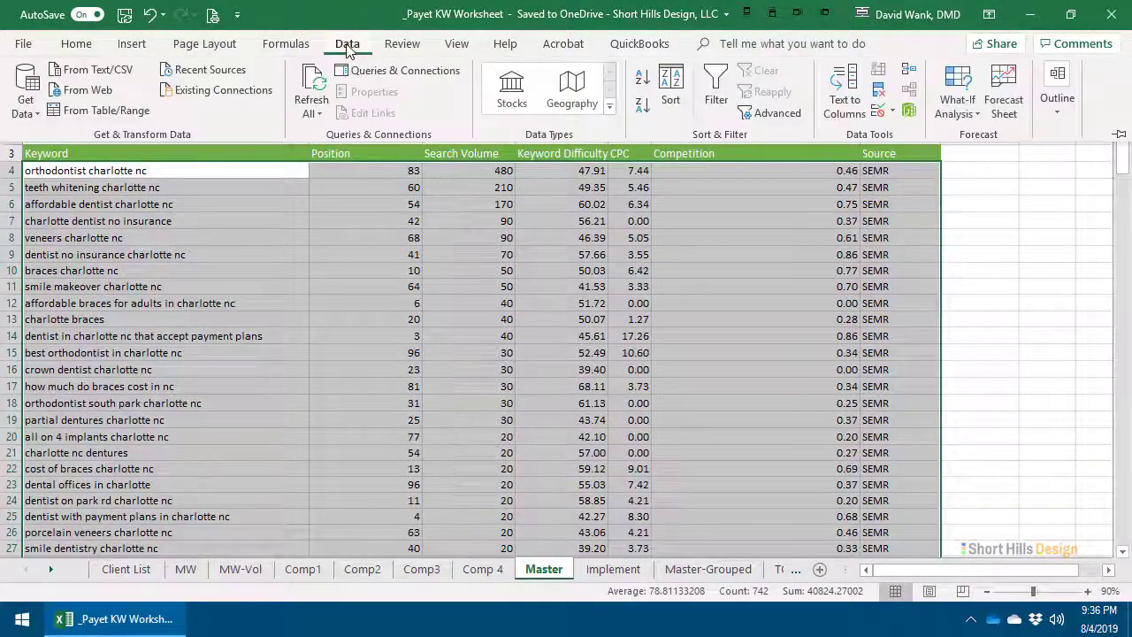
left_click(882, 90)
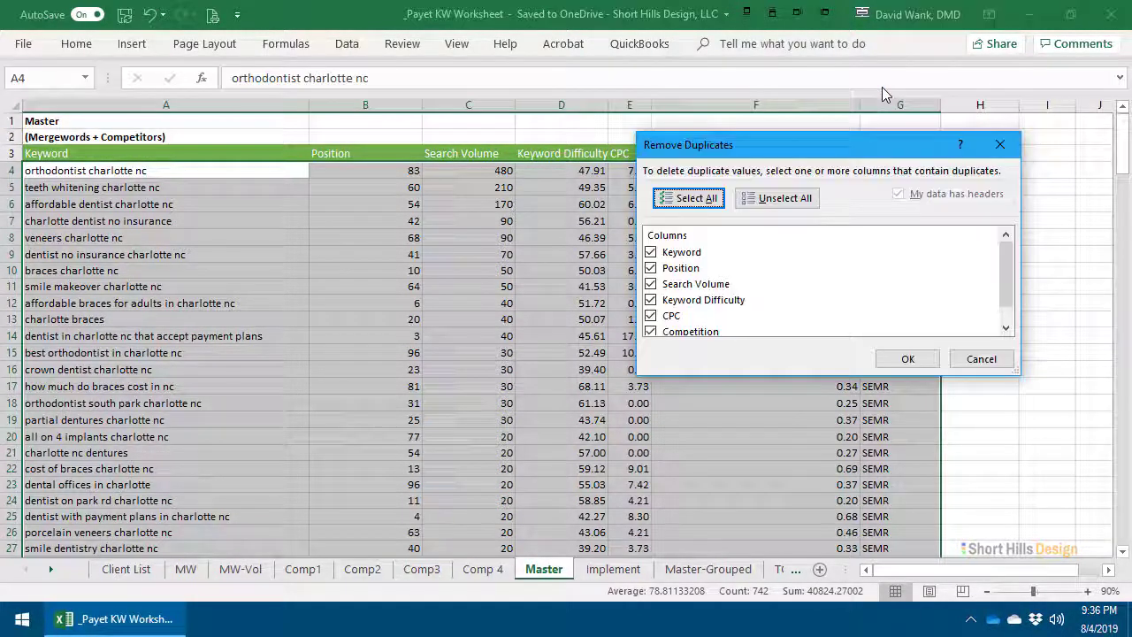
left_click(777, 198)
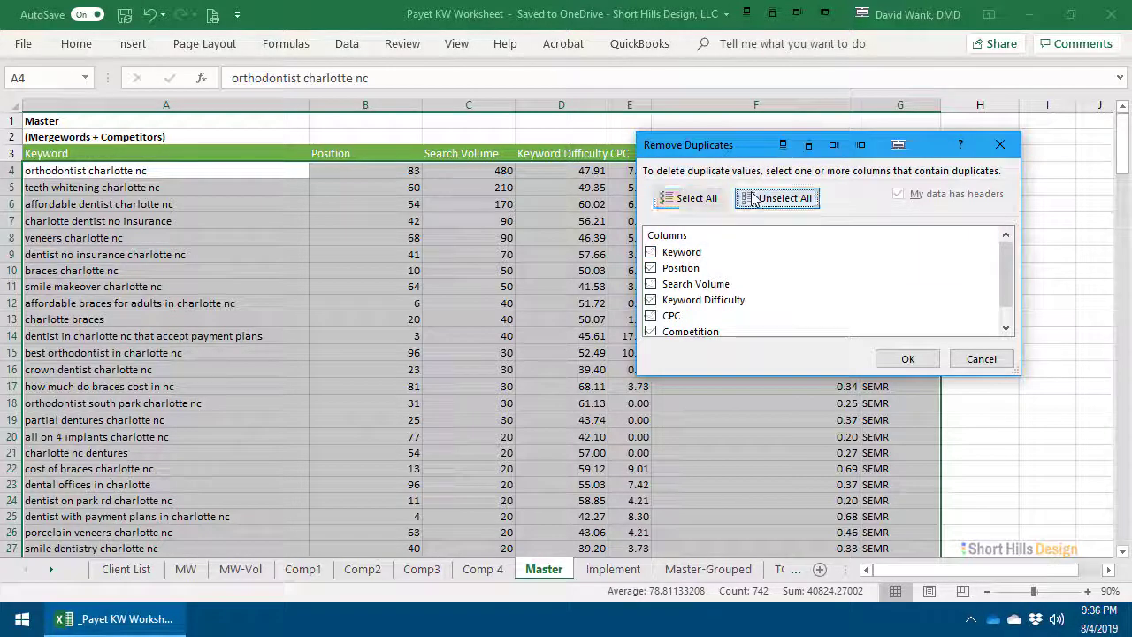
left_click(651, 253)
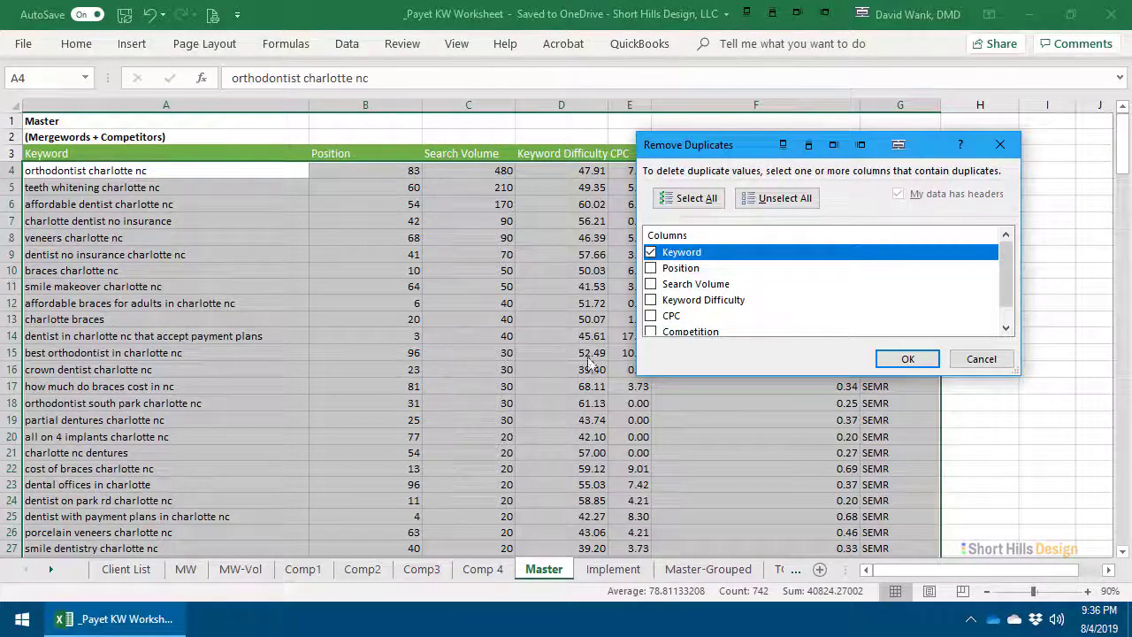
left_click(893, 359)
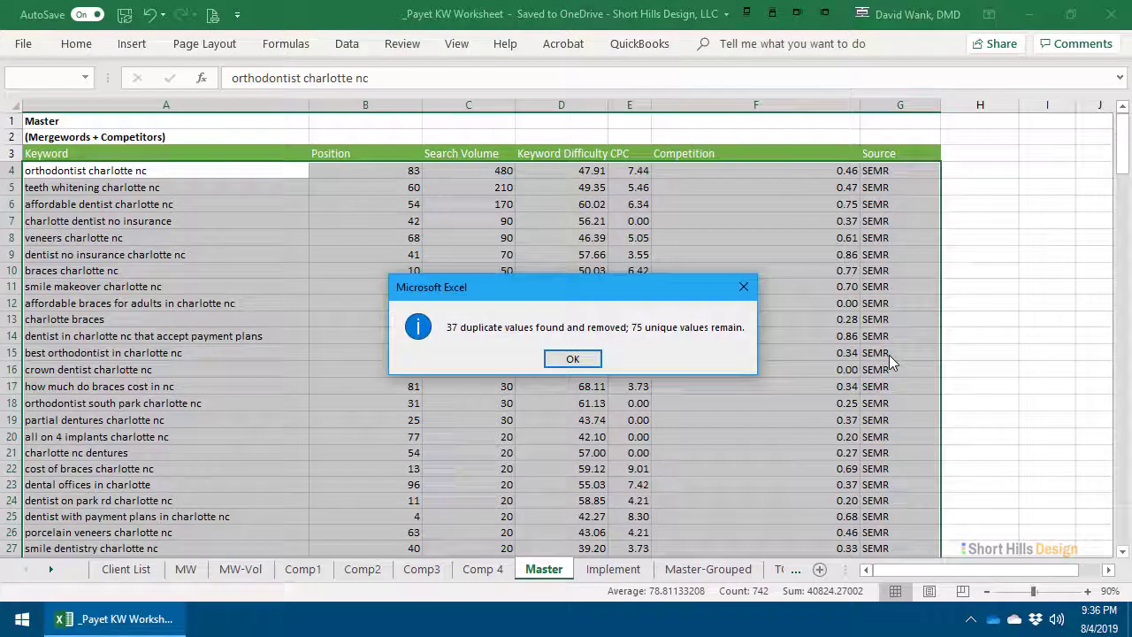
left_click(567, 358)
left_click(254, 365)
Step: Sort the deduplicated Master list, rows 4 to 78, by Search Volume from largest to smallest
scroll(254, 354, "down", 19)
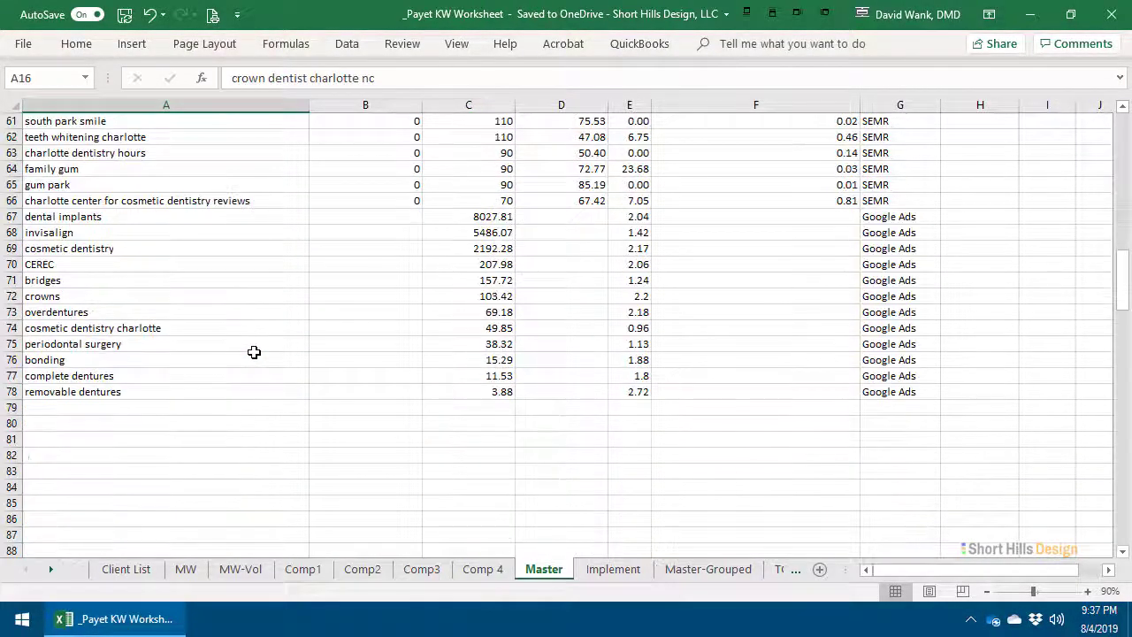
left_click_drag(878, 389, 136, 169)
key("alt+a")
key("s")
key("s")
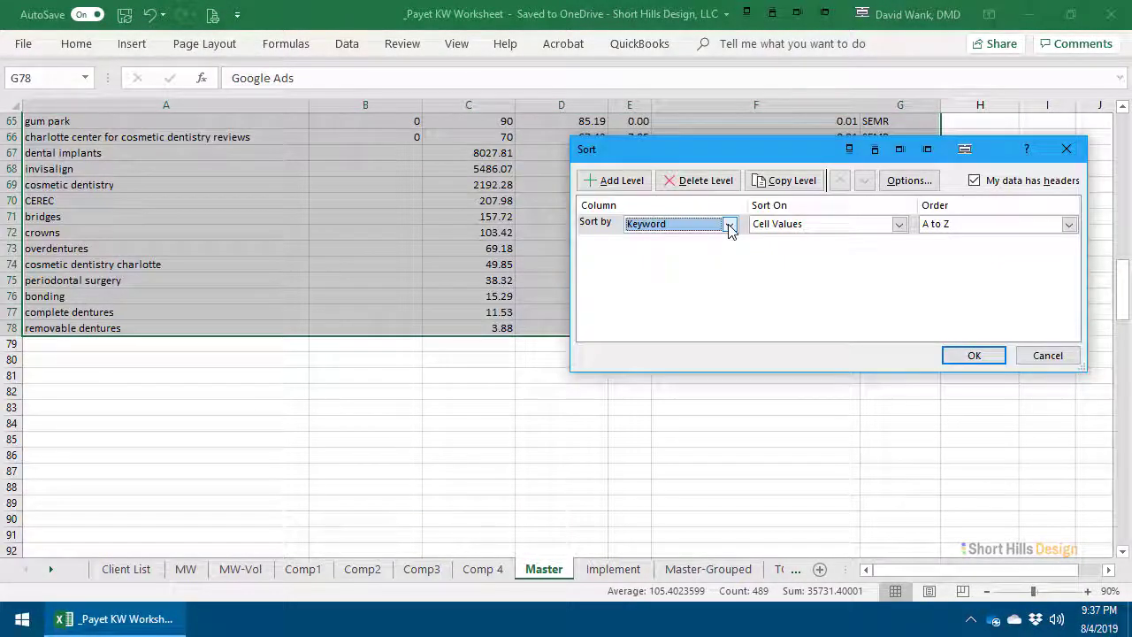
left_click(730, 226)
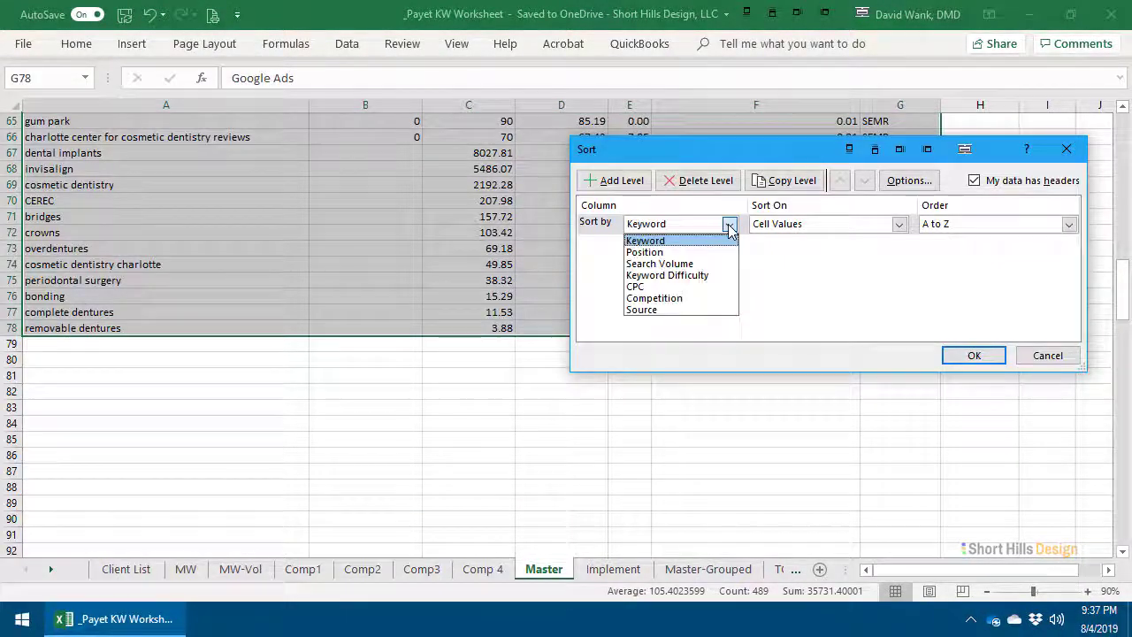
left_click(704, 263)
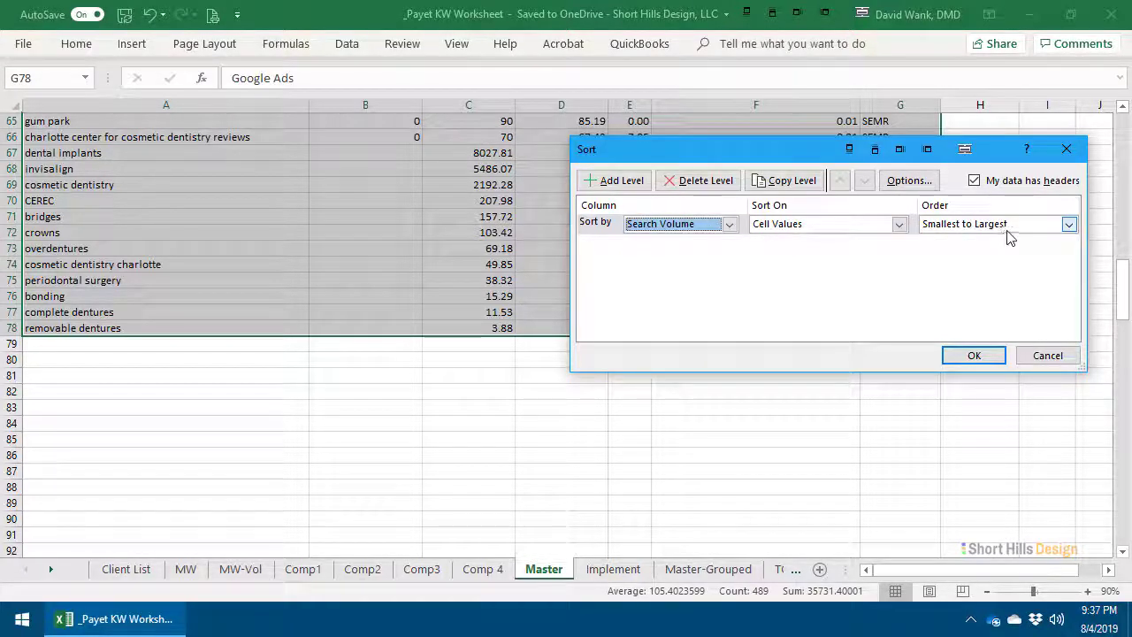
left_click(1069, 223)
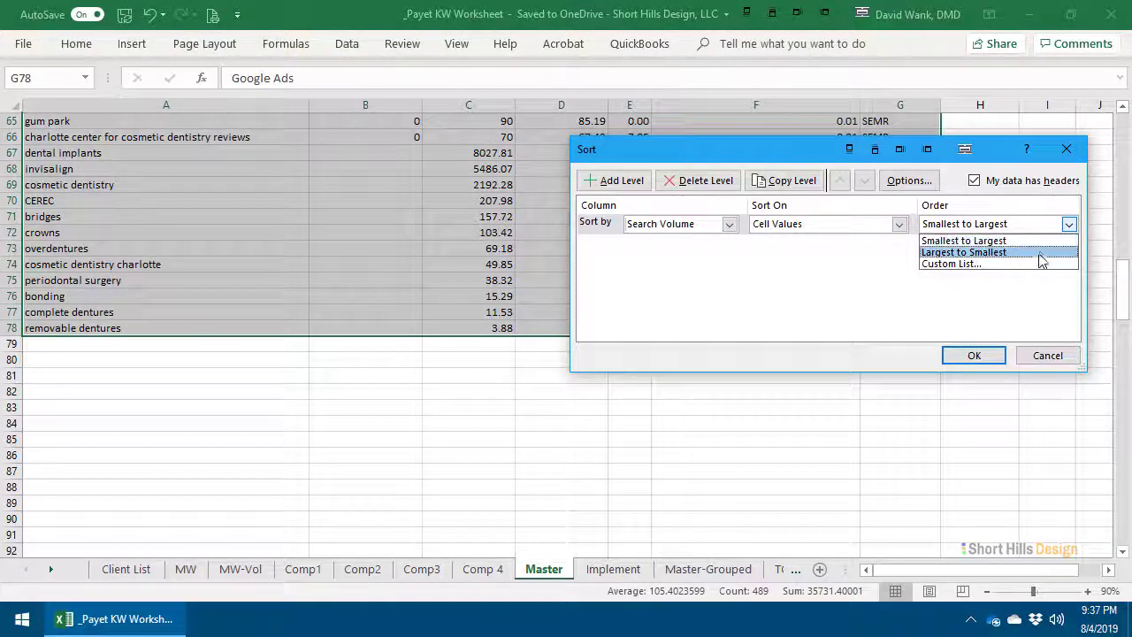
left_click(1041, 253)
left_click(974, 354)
Step: Review the sorted Master list, comparing the search volumes and sources of the highest-ranking keywords
scroll(426, 306, "up", 9)
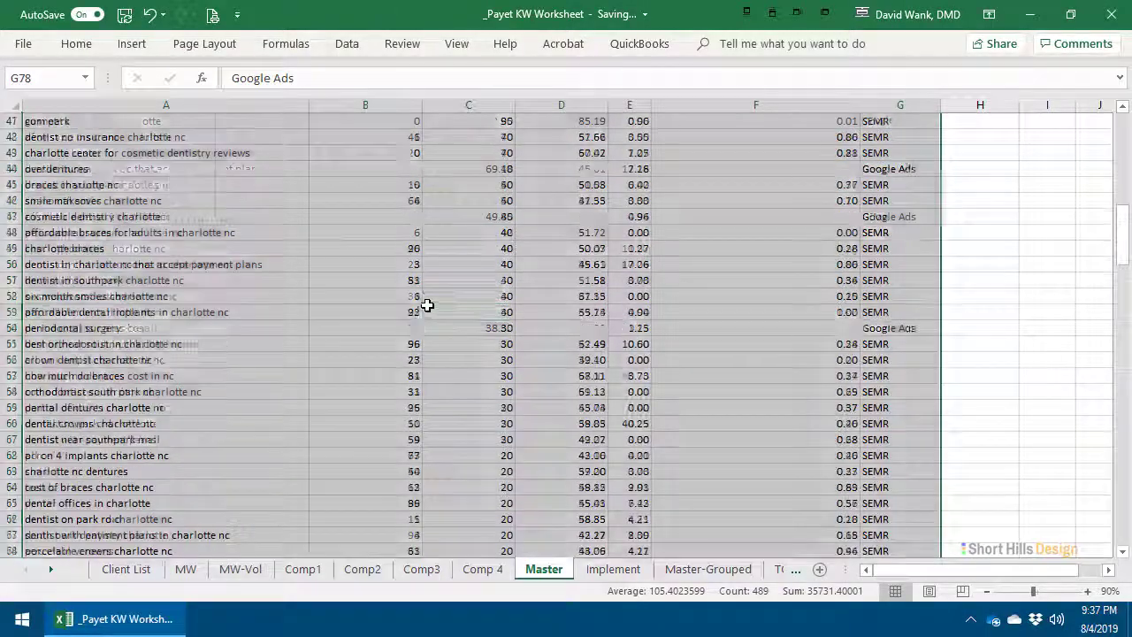
left_click(429, 288)
scroll(429, 278, "up", 12)
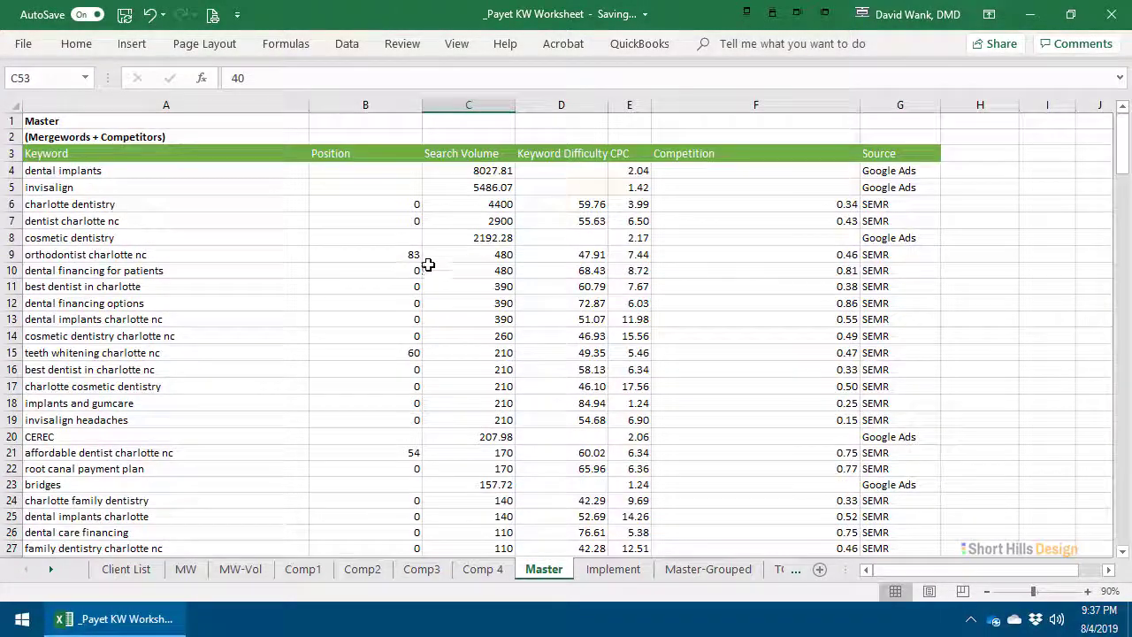
left_click_drag(477, 177, 470, 210)
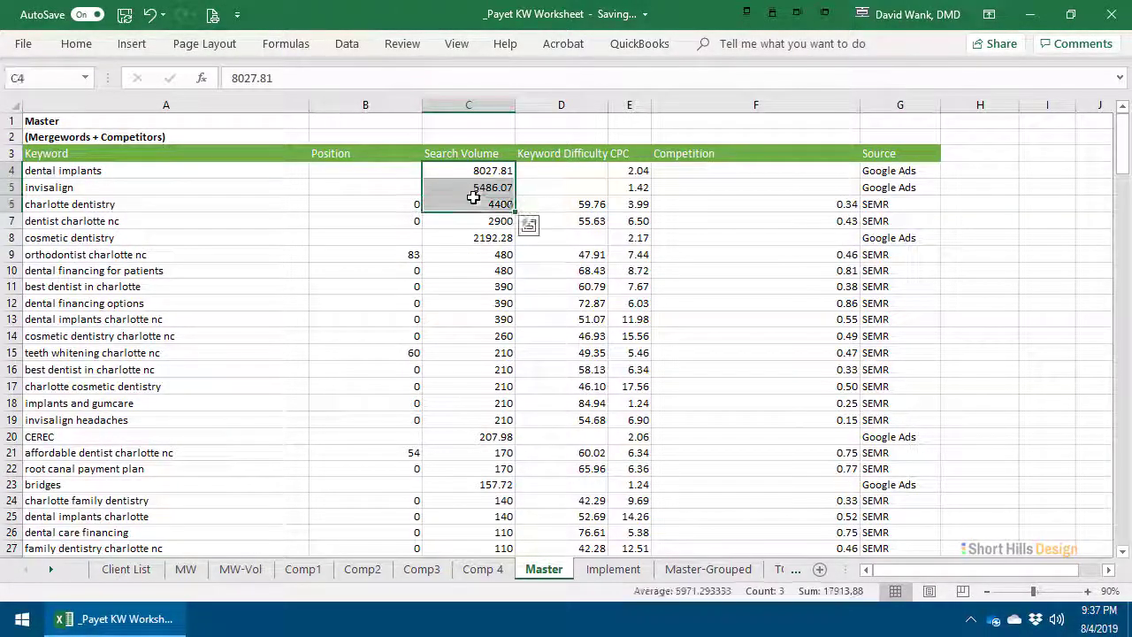
left_click(476, 205)
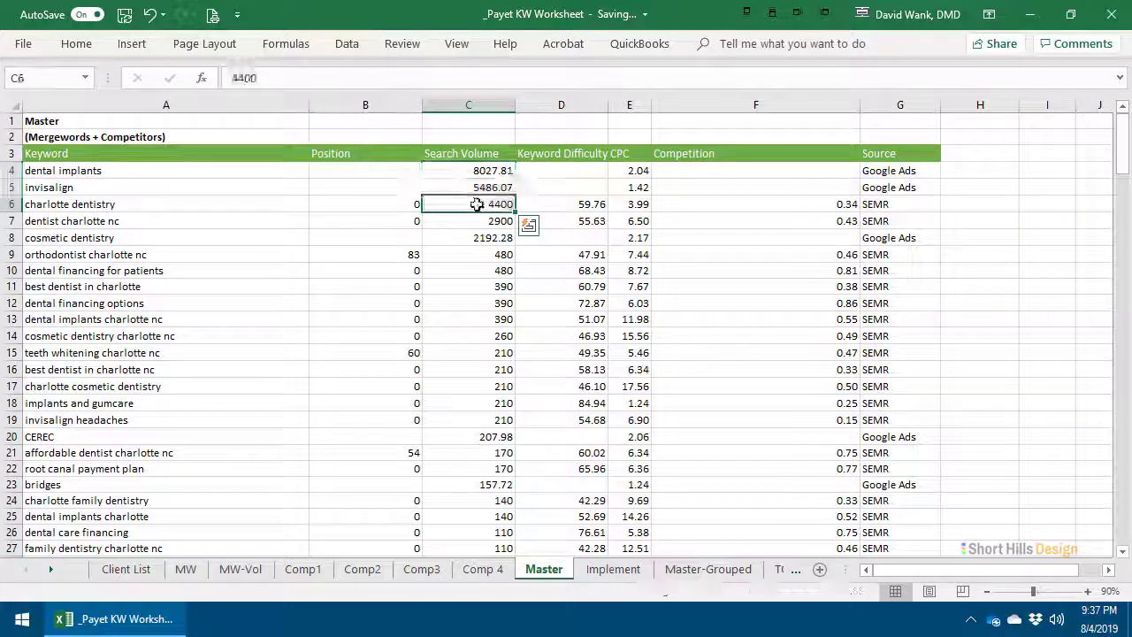
left_click(867, 205)
left_click(493, 206)
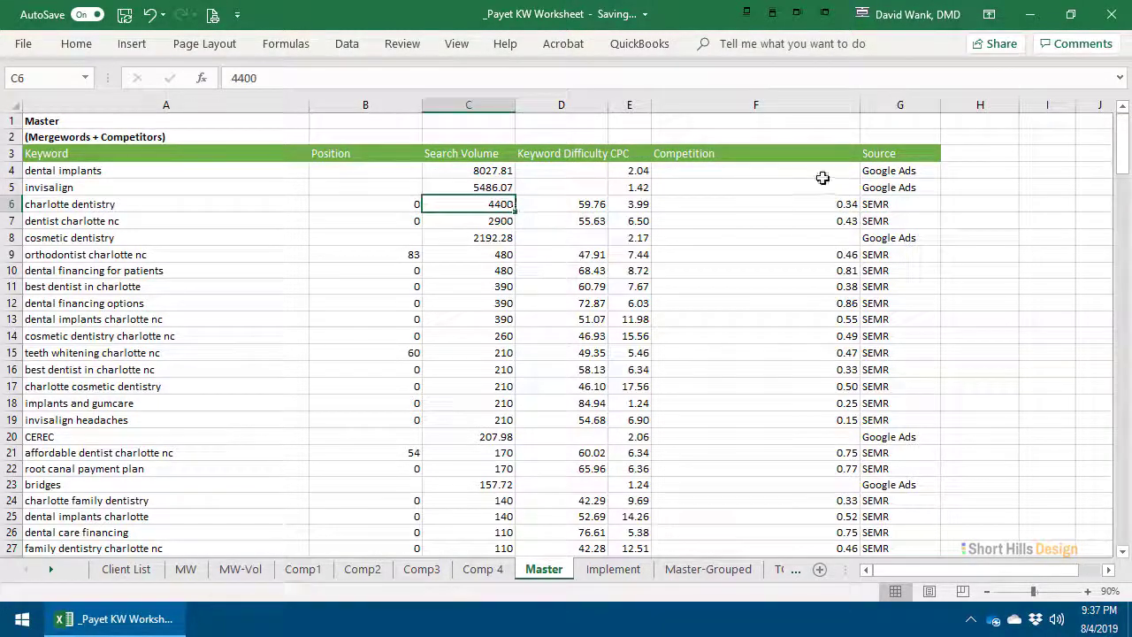
left_click(487, 222)
left_click(499, 253)
scroll(499, 253, "down", 1)
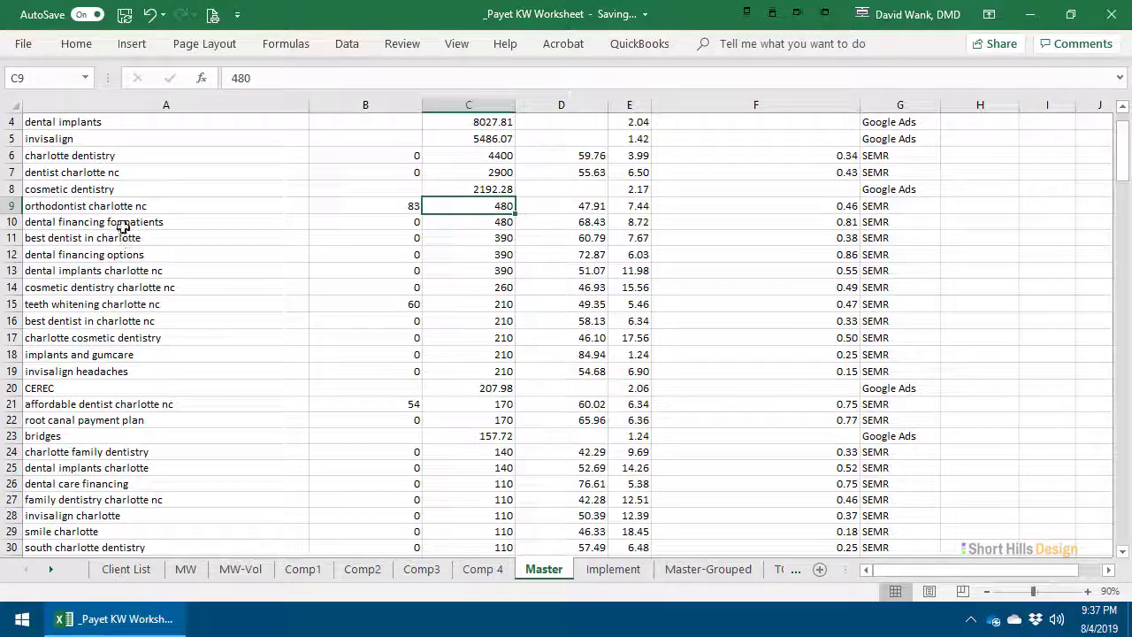
scroll(122, 226, "down", 2)
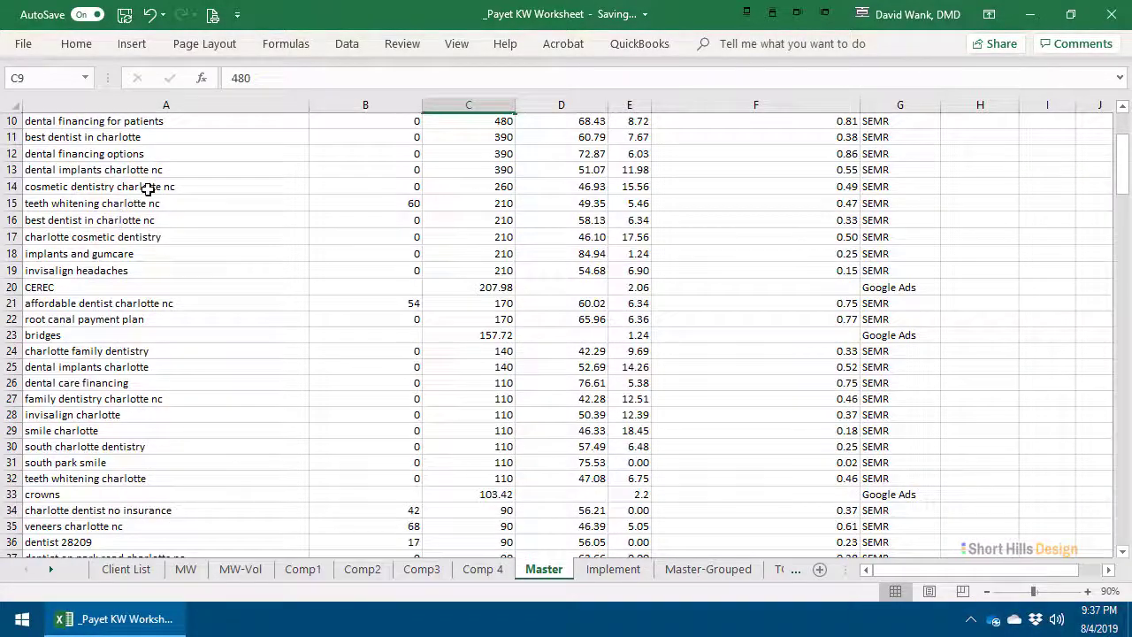
scroll(148, 189, "down", 1)
scroll(148, 189, "up", 4)
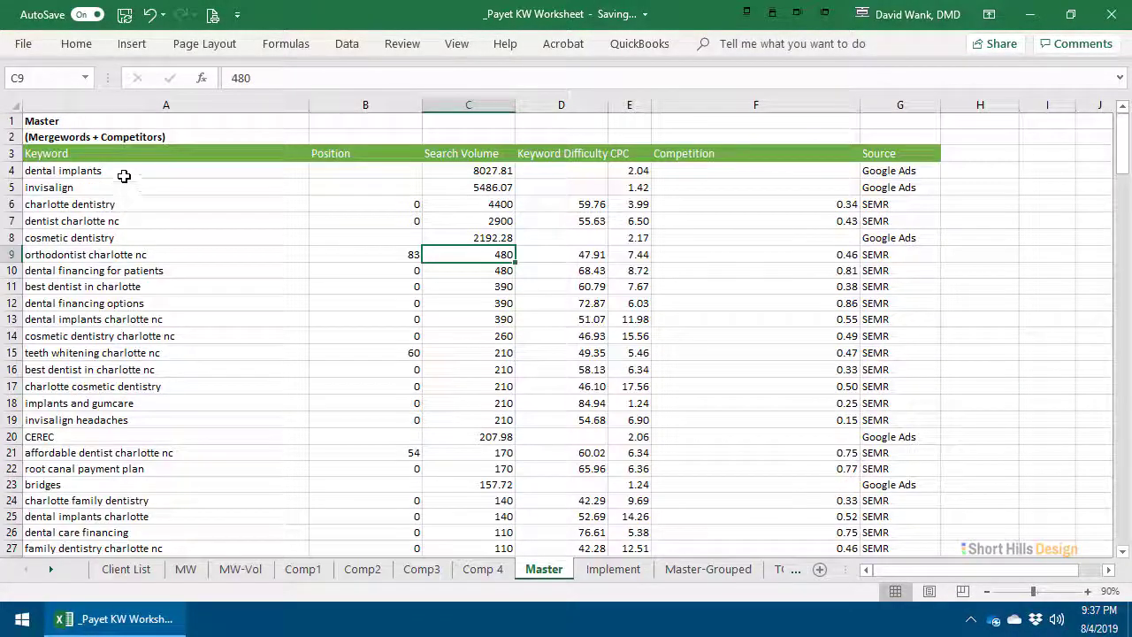
left_click(117, 170)
left_click(491, 170)
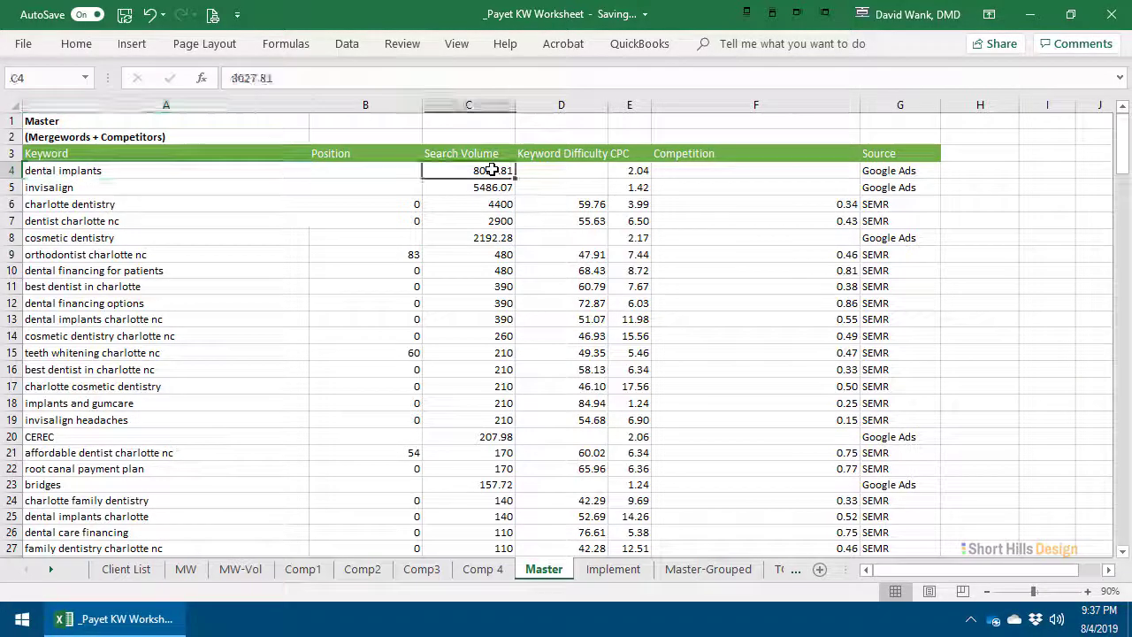
Step: Review the Master keywords one by one from "invisalign" in row 5 down to "implants and gumcare" in row 18, looking for related terms
left_click(100, 188)
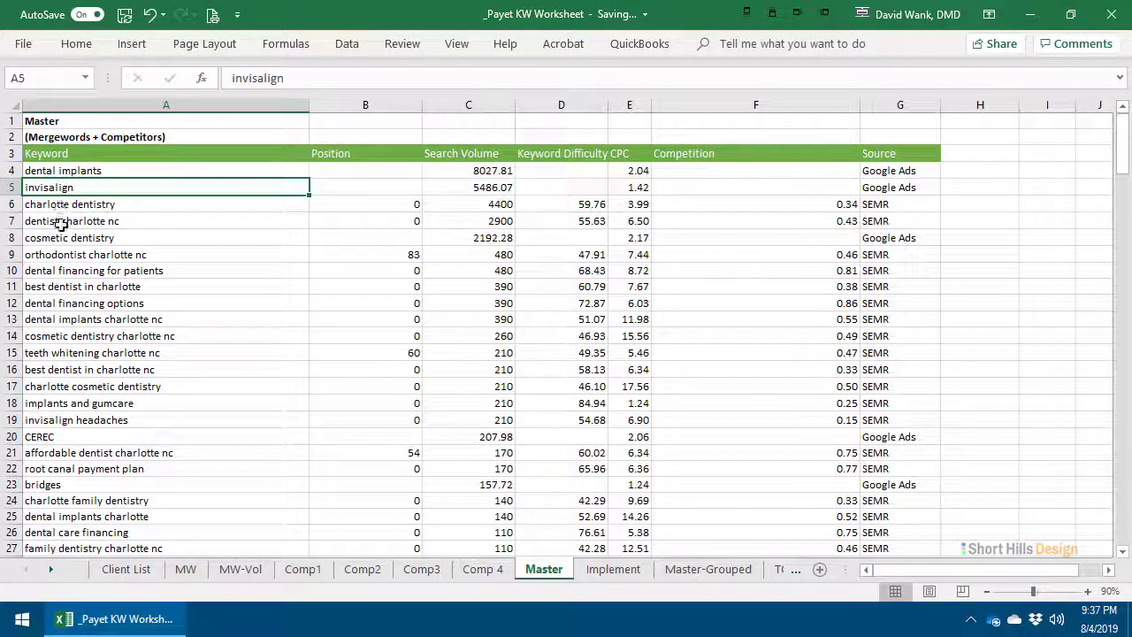
left_click(237, 209)
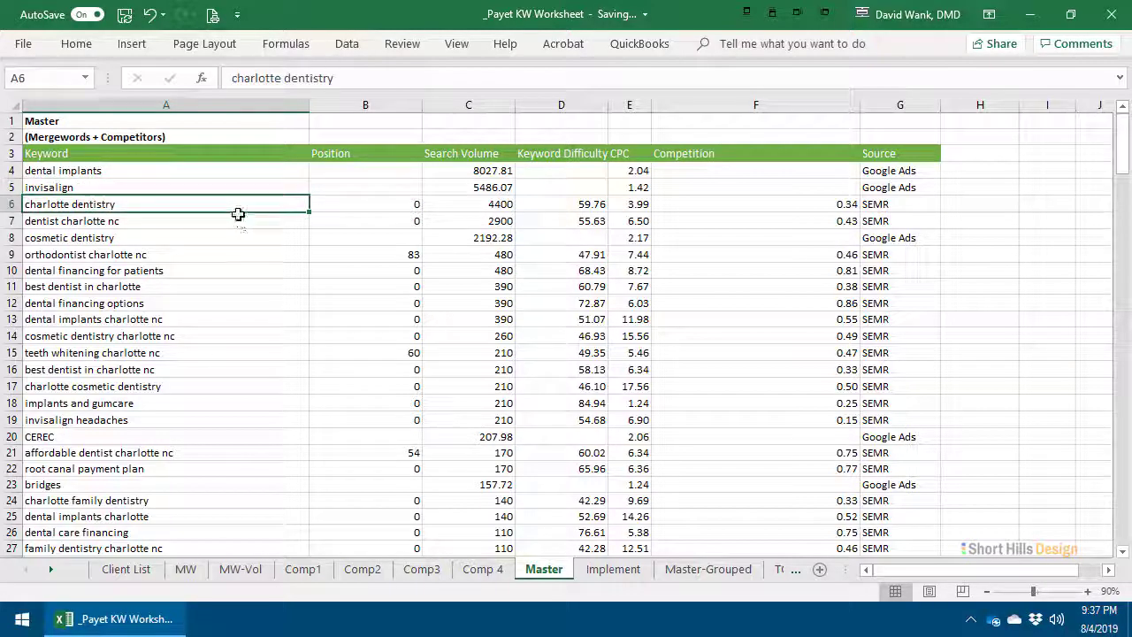
left_click(237, 219)
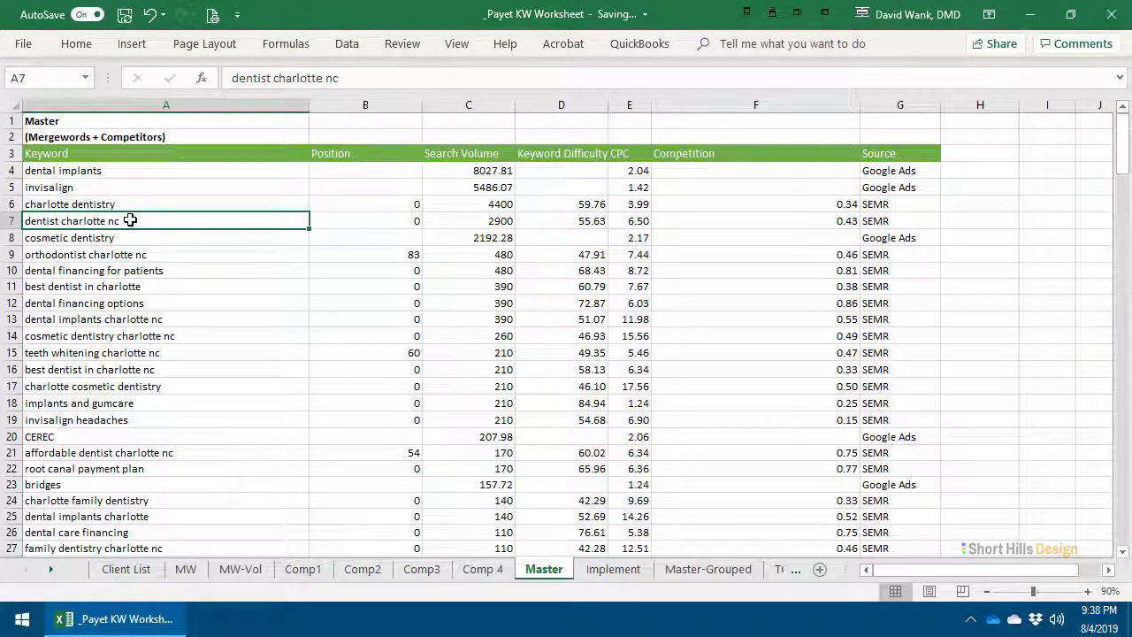
left_click(164, 255)
left_click(171, 269)
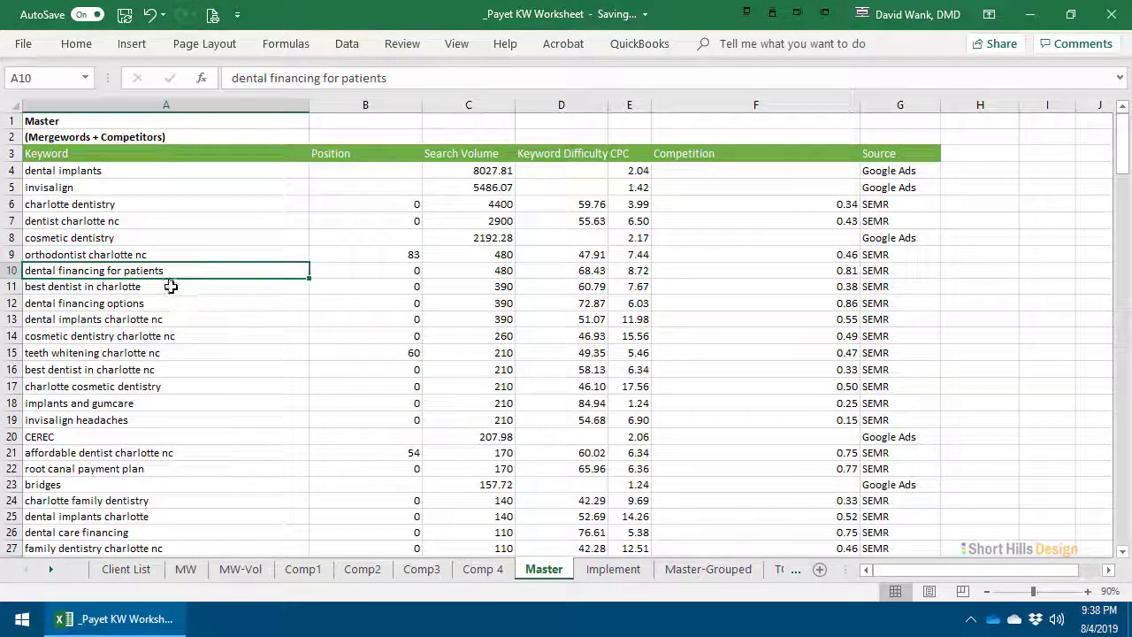
left_click(168, 302)
left_click(200, 316)
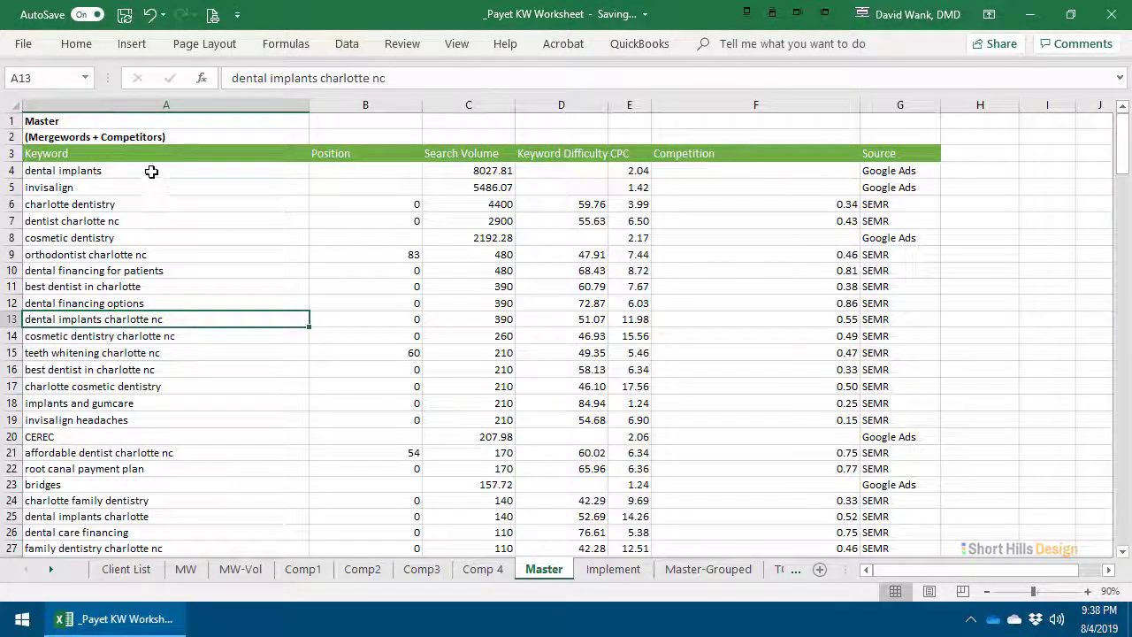
left_click(172, 334)
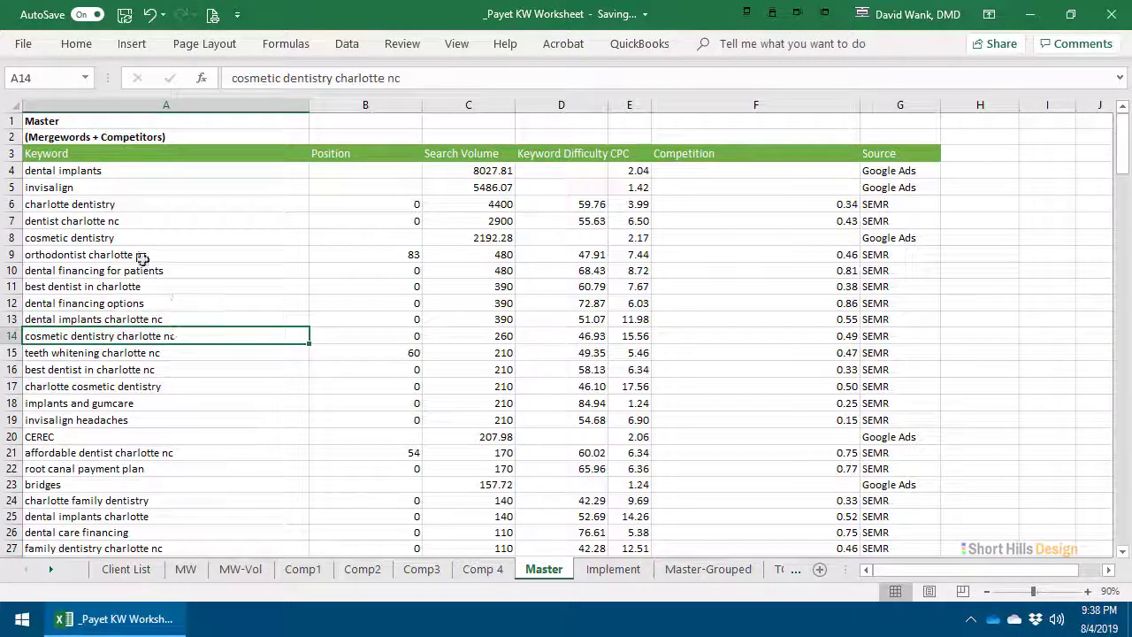
left_click(203, 351)
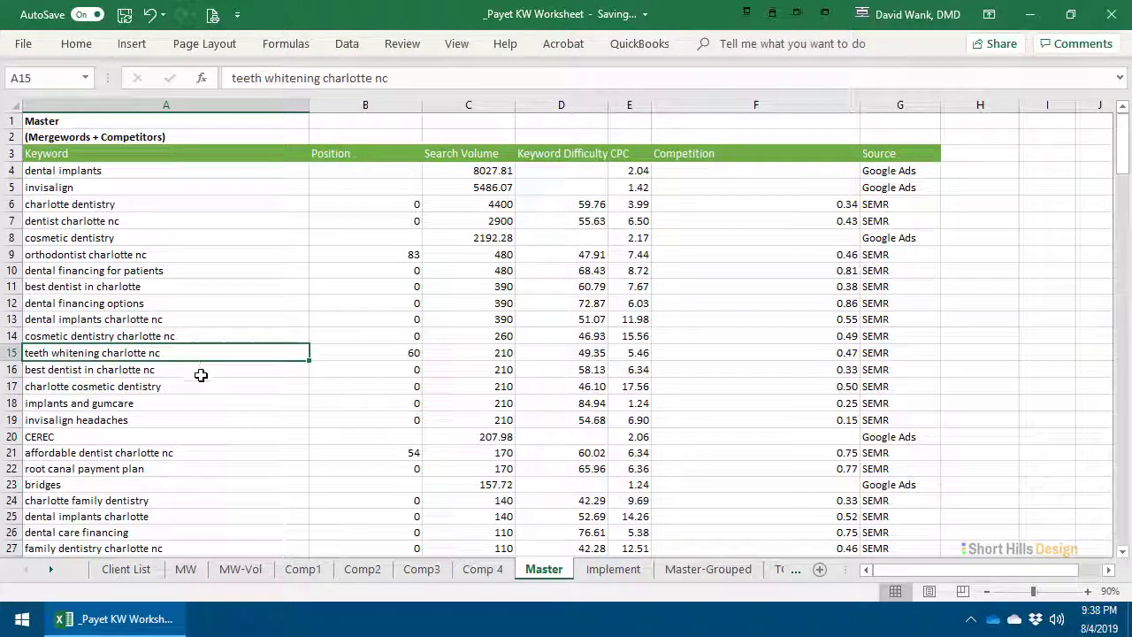
left_click(200, 388)
left_click(199, 402)
scroll(203, 410, "down", 1)
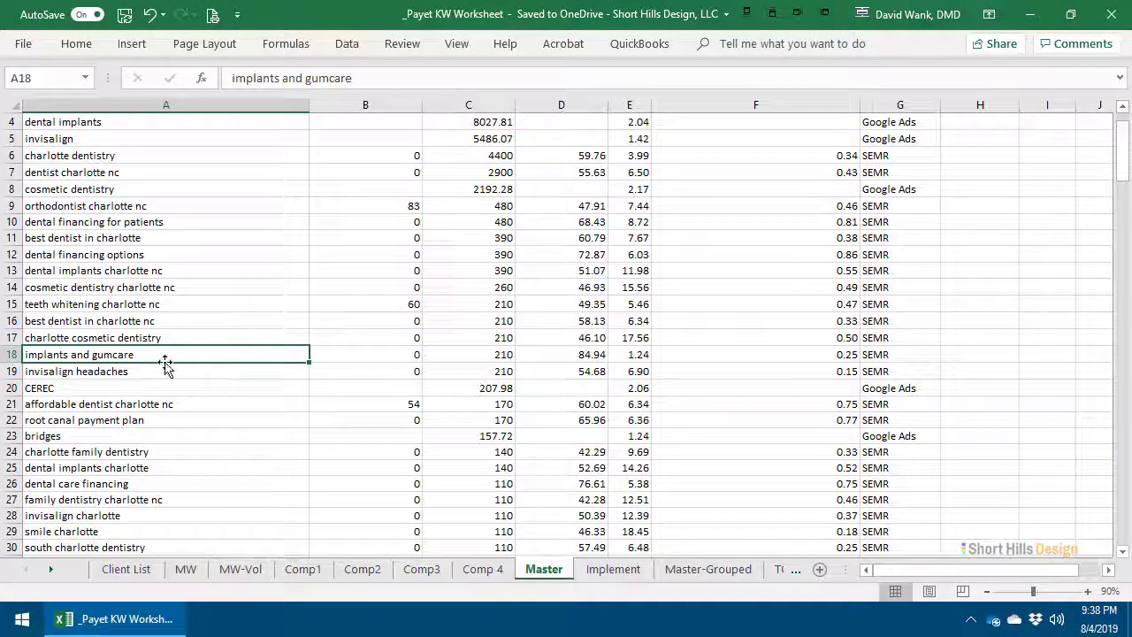
Step: Continue reviewing the Master keywords from "invisalign headaches" in row 19 down into the rows 40s, checking for repeated topics
left_click(158, 372)
left_click(155, 389)
left_click(151, 404)
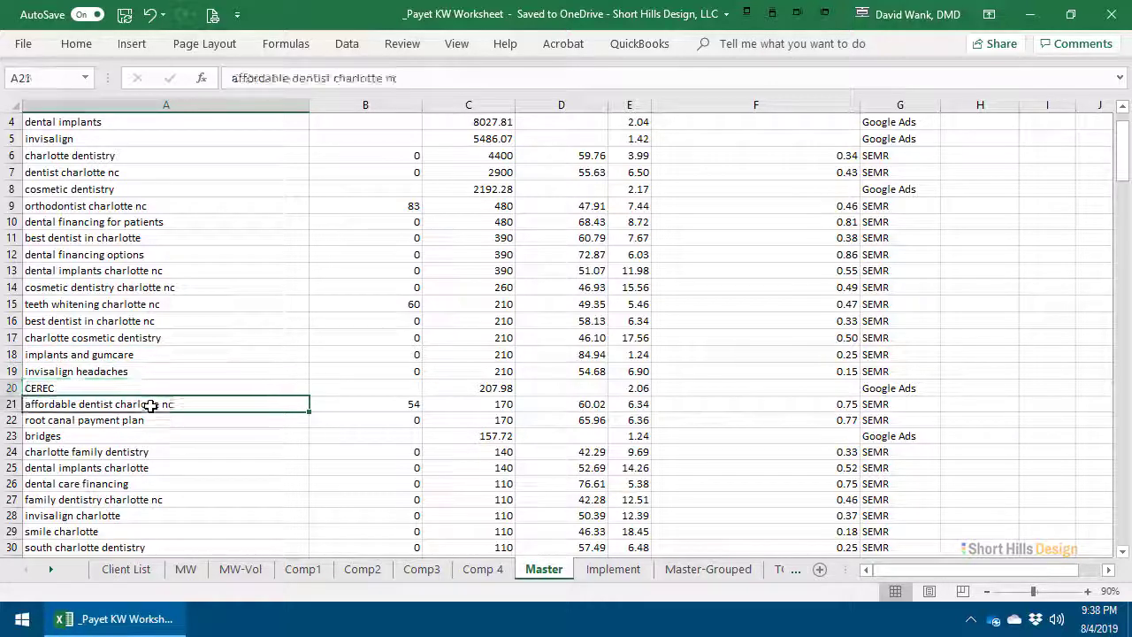
scroll(155, 409, "down", 1)
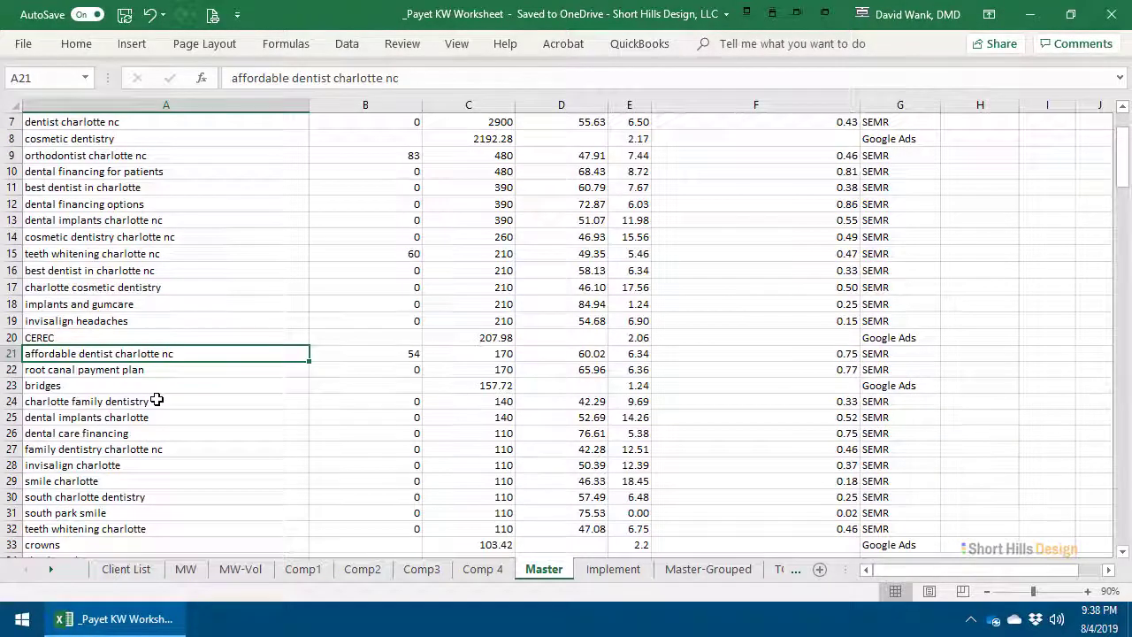
scroll(157, 400, "down", 1)
left_click(107, 367)
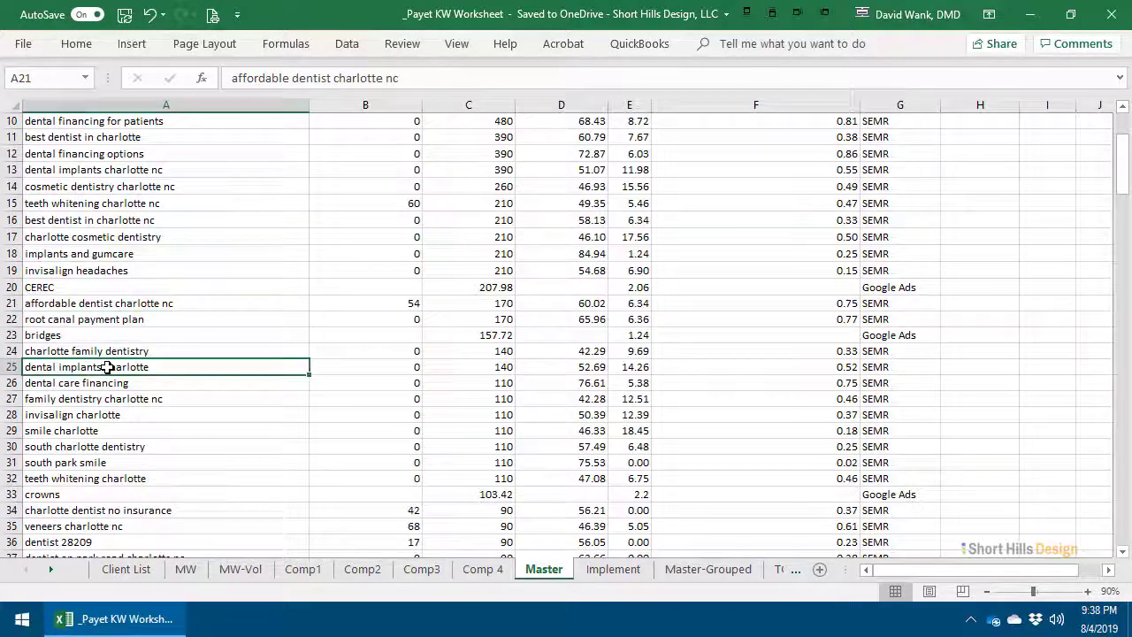
left_click(106, 414)
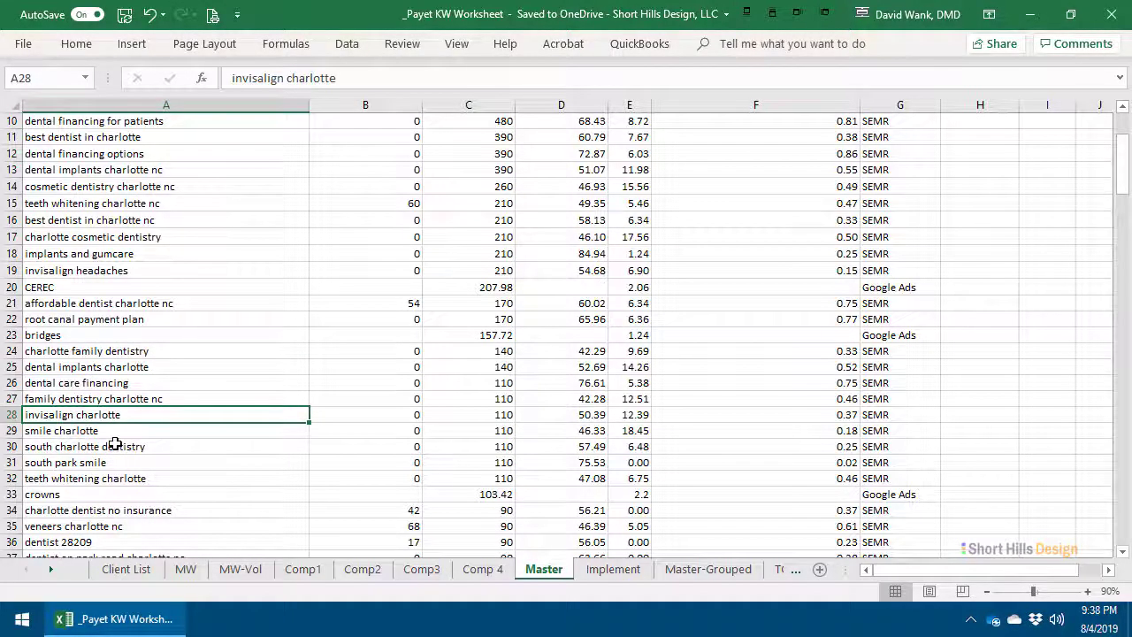
scroll(115, 444, "down", 1)
left_click(104, 443)
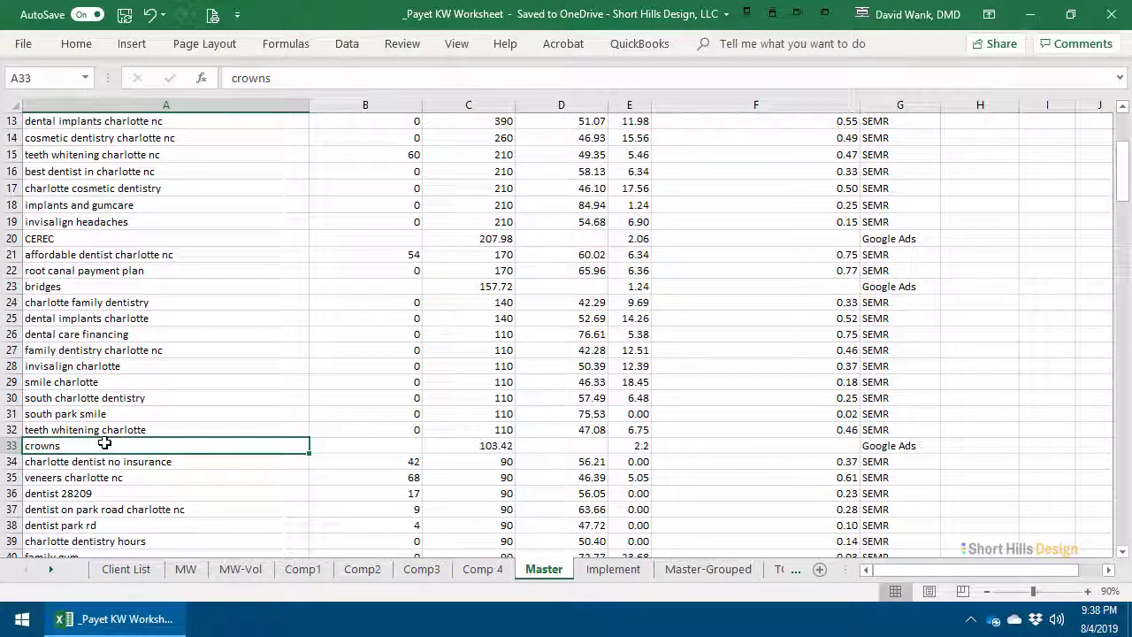
left_click(106, 429)
scroll(107, 426, "down", 3)
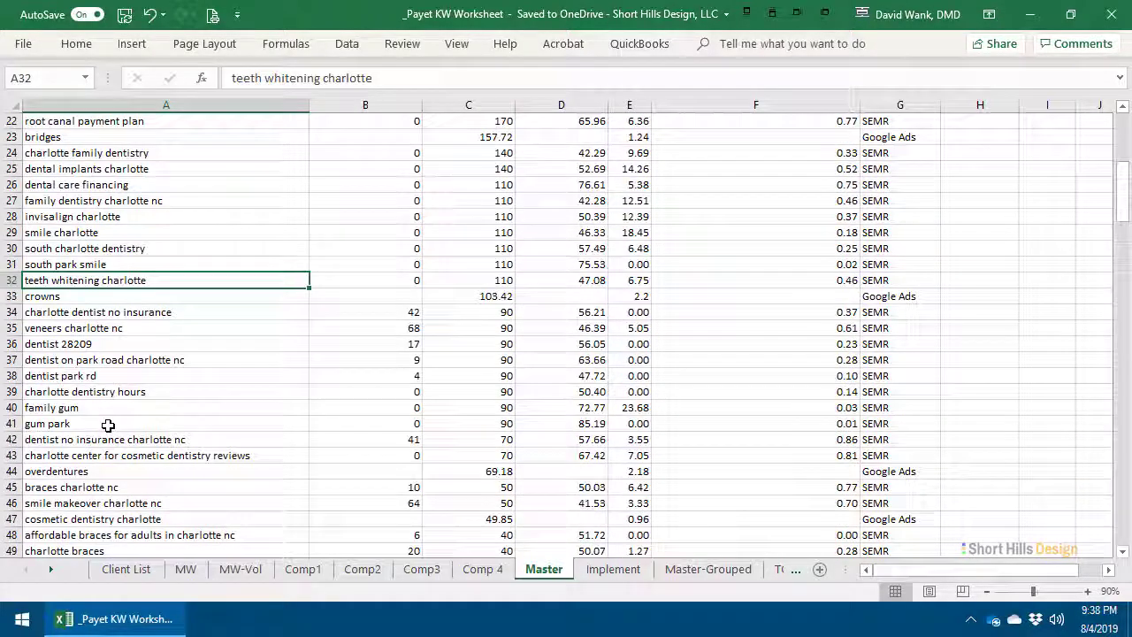
scroll(108, 425, "up", 7)
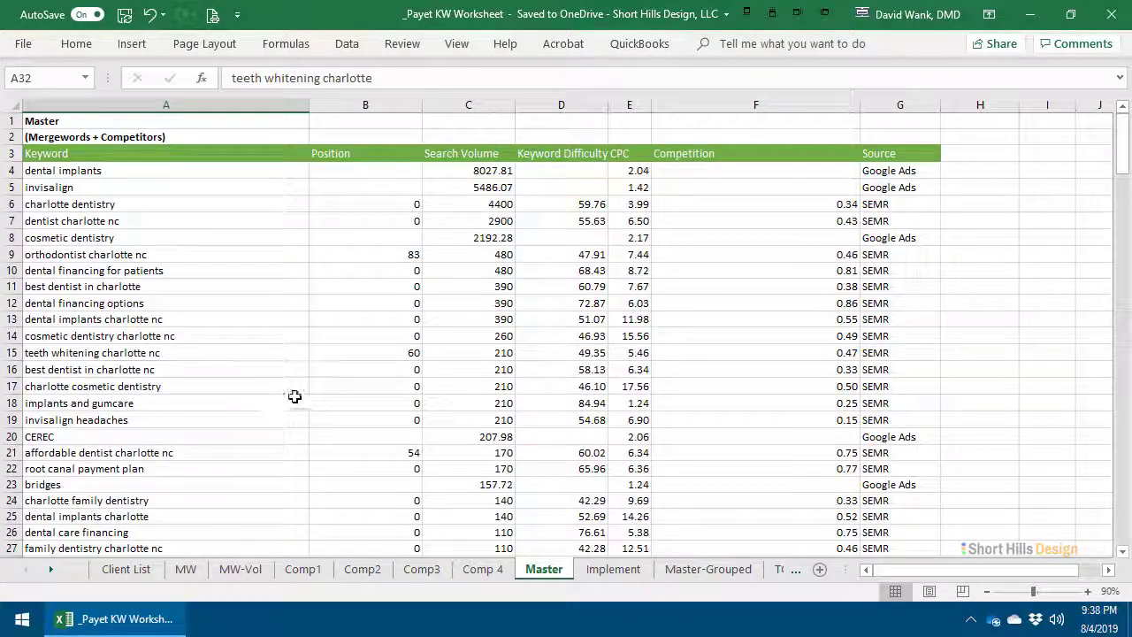
Step: Compare the search volumes of "charlotte dentistry" and "best dentist in charlotte" on the Master sheet
left_click(213, 176)
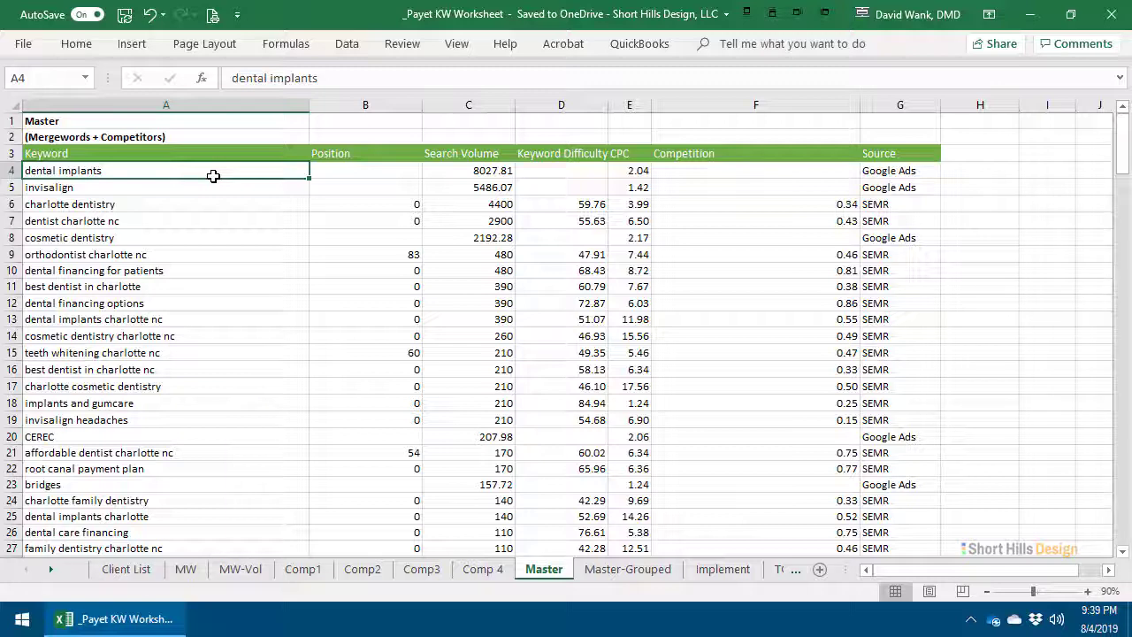
left_click_drag(98, 205, 467, 202)
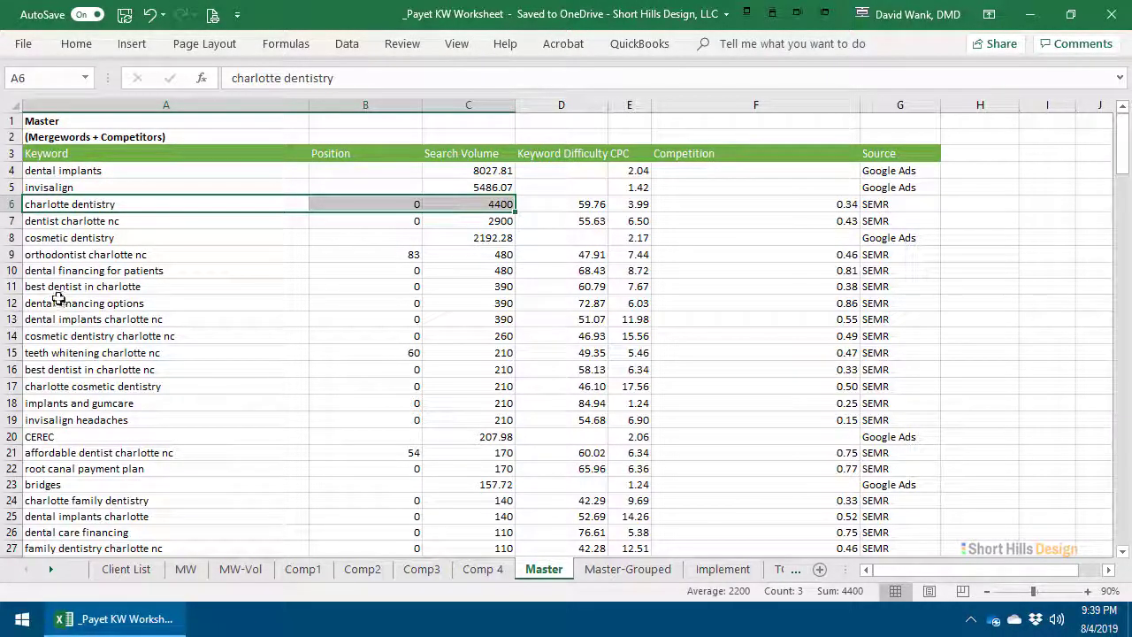
left_click_drag(64, 289, 494, 287)
left_click(492, 287)
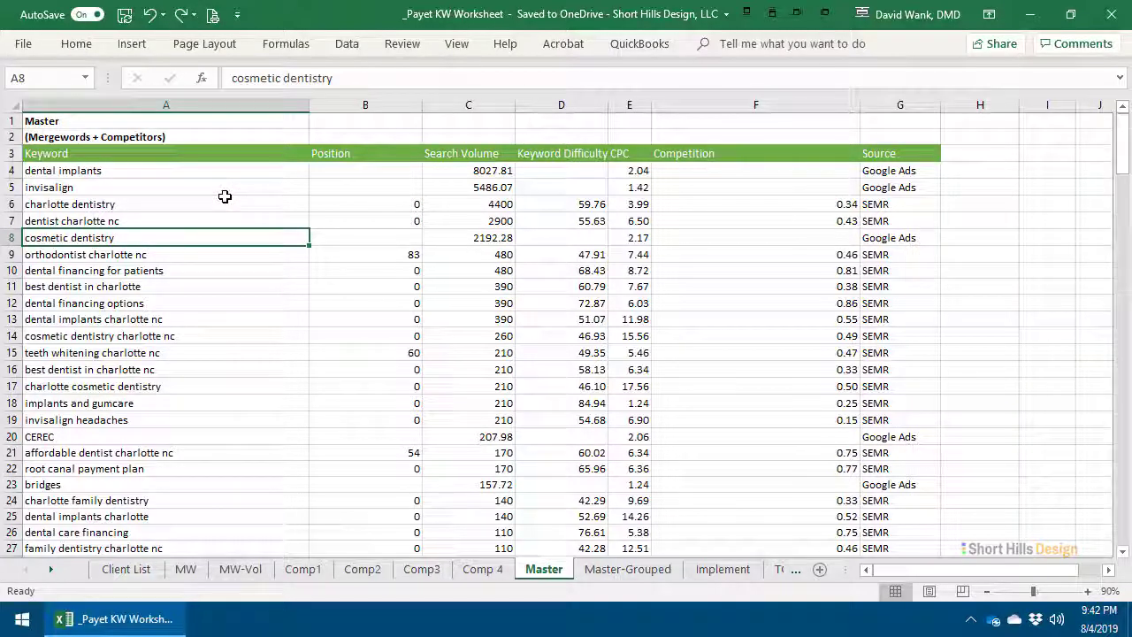
Step: Delete the Position and Source columns from the Master sheet
left_click(373, 112)
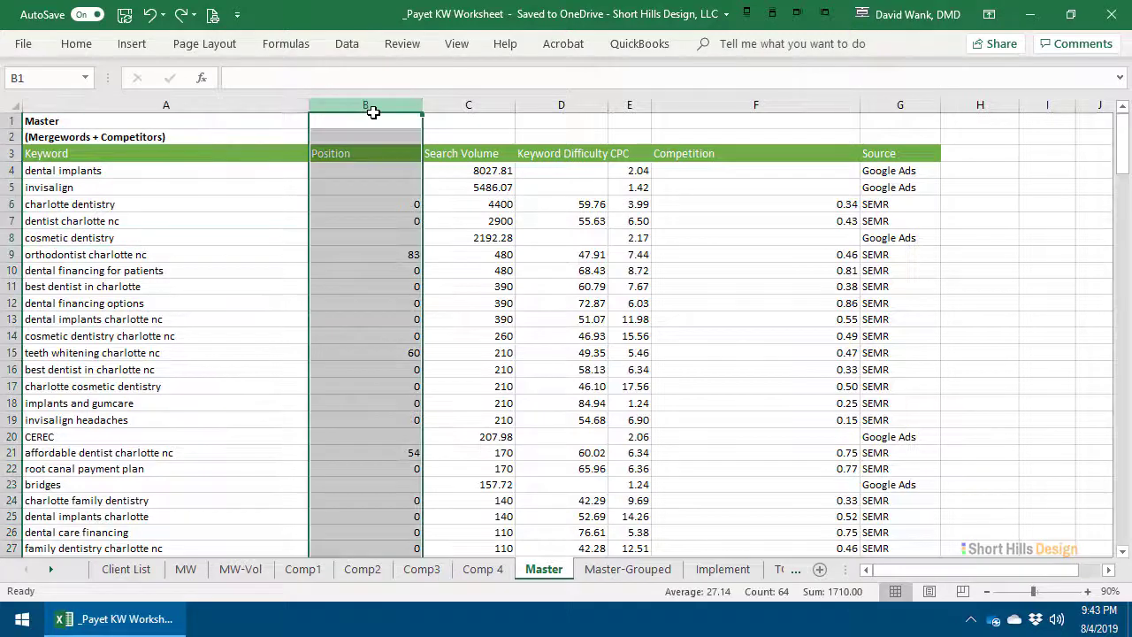
right_click(373, 111)
left_click(403, 252)
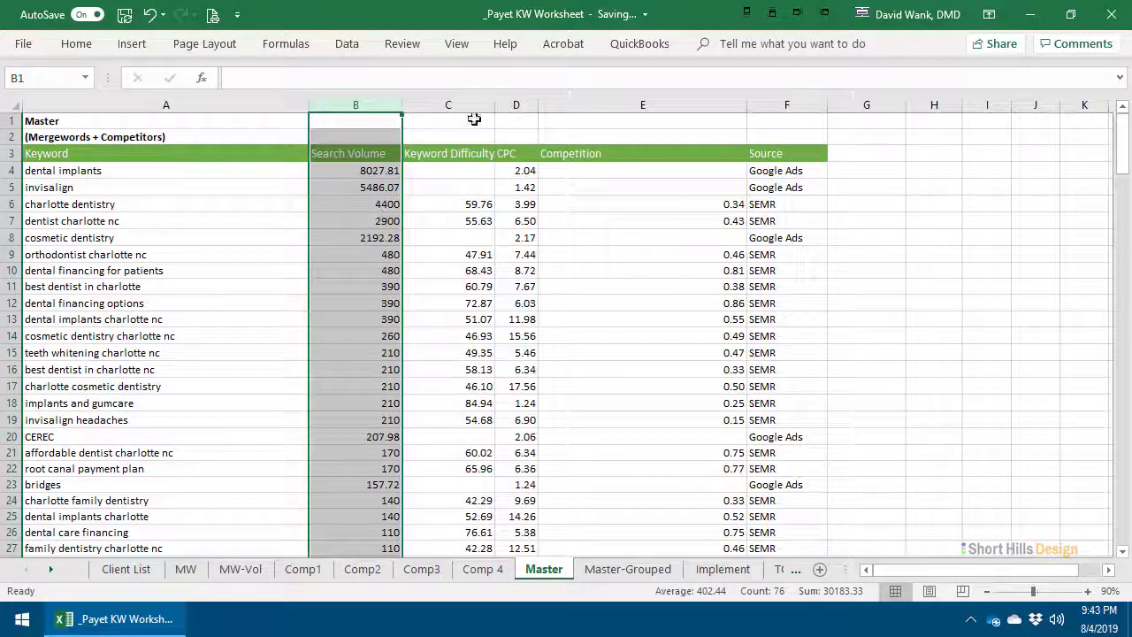
left_click_drag(463, 100, 743, 101)
left_click(779, 105)
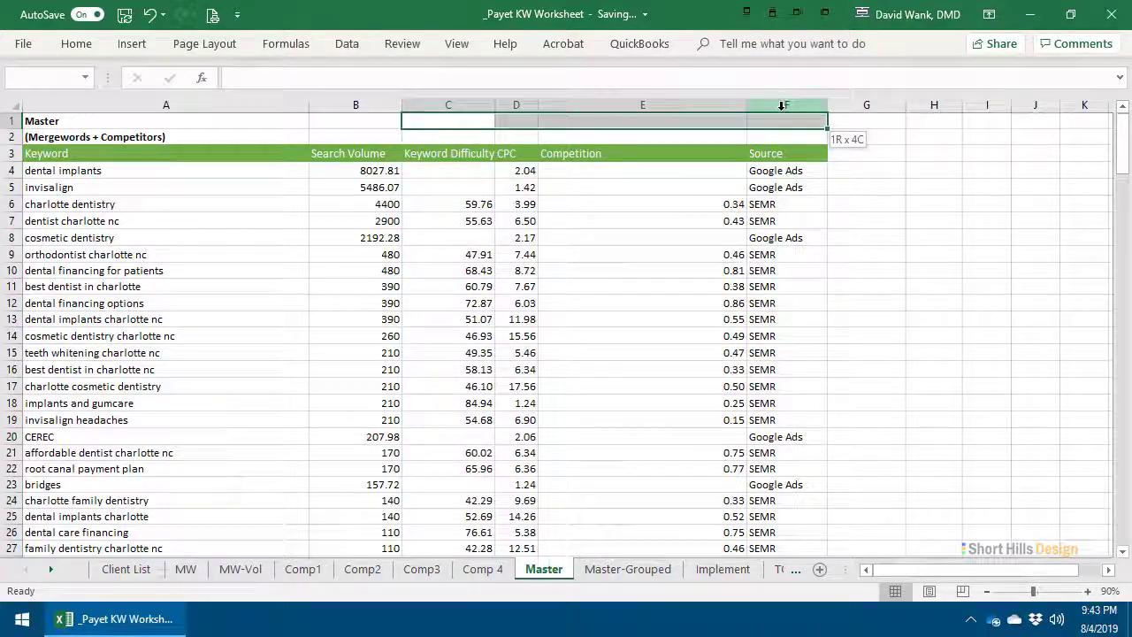
right_click(786, 108)
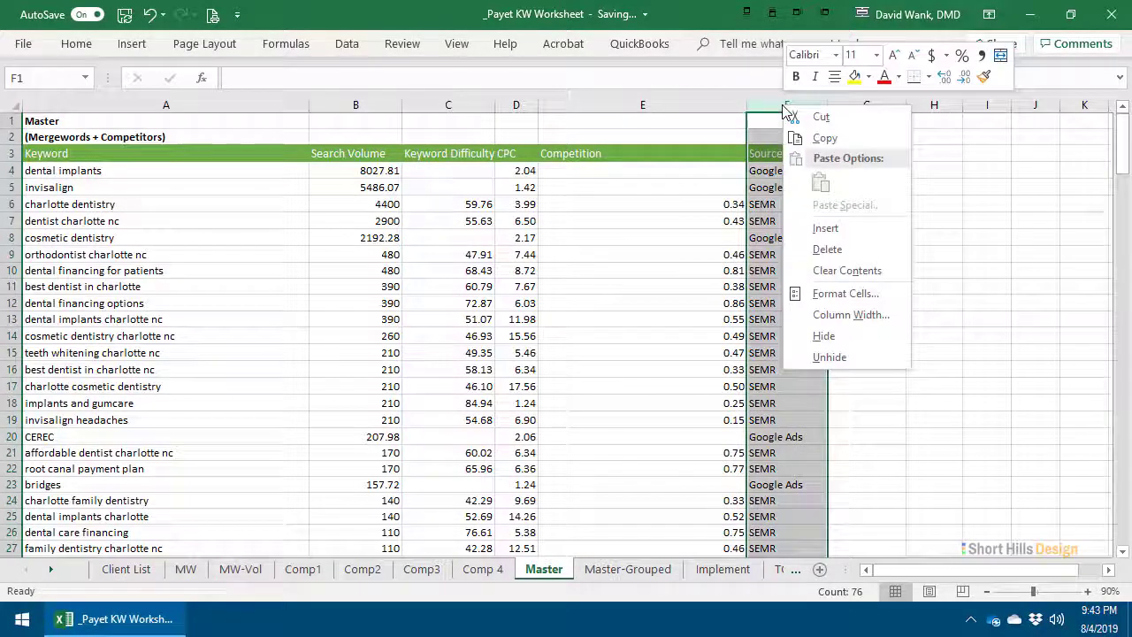
left_click(828, 248)
Step: Delete the Keyword Difficulty, CPC and Competition columns from the Master sheet
left_click(466, 105)
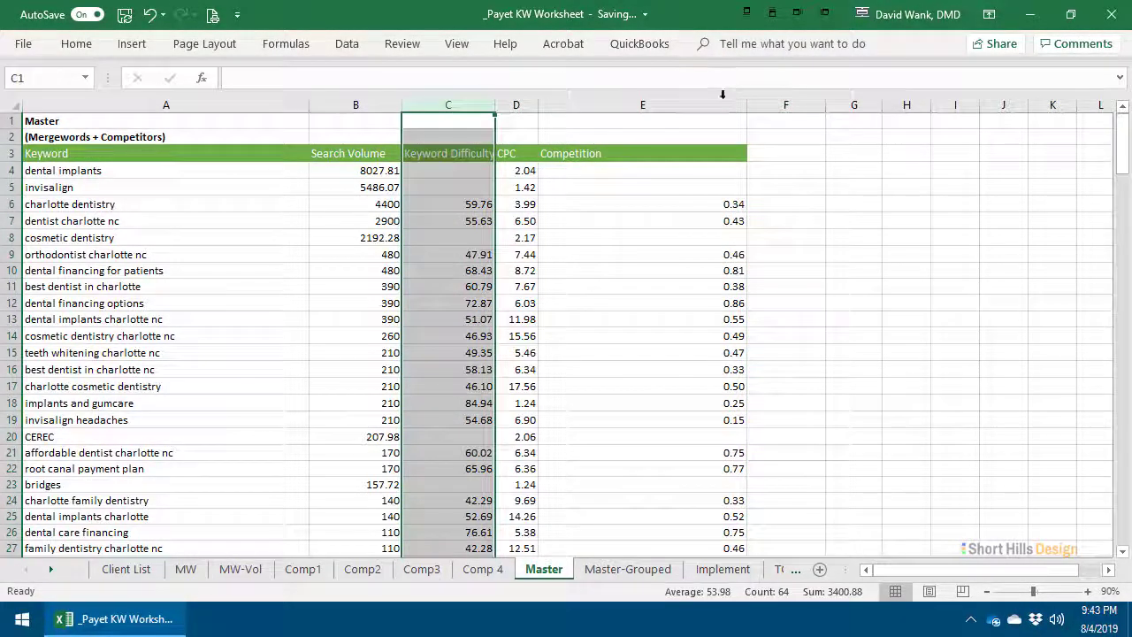
left_click(715, 106, "shift")
right_click(715, 108)
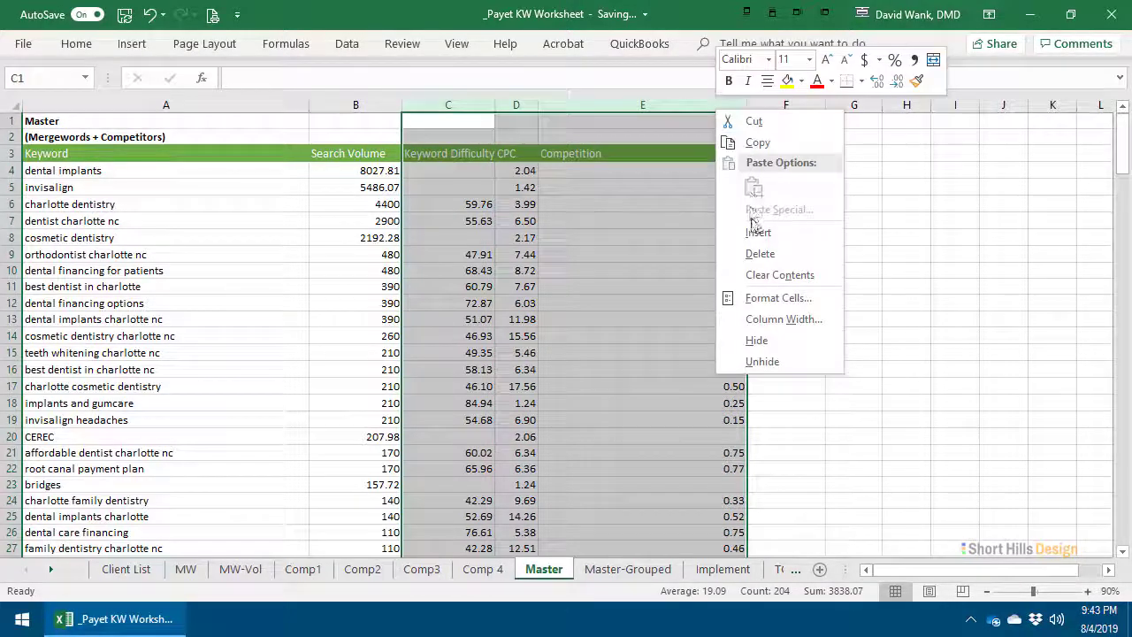
left_click(754, 253)
left_click(609, 237)
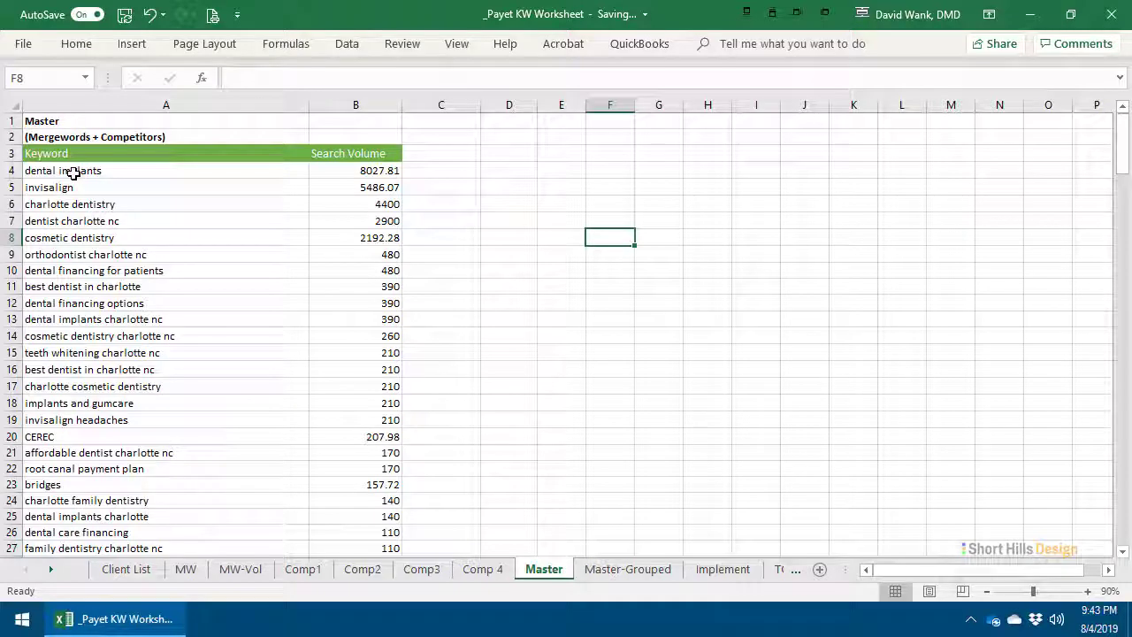
Step: Fill the "dental implants" keyword and its search volume, A4:B4, with yellow
left_click_drag(74, 172, 333, 164)
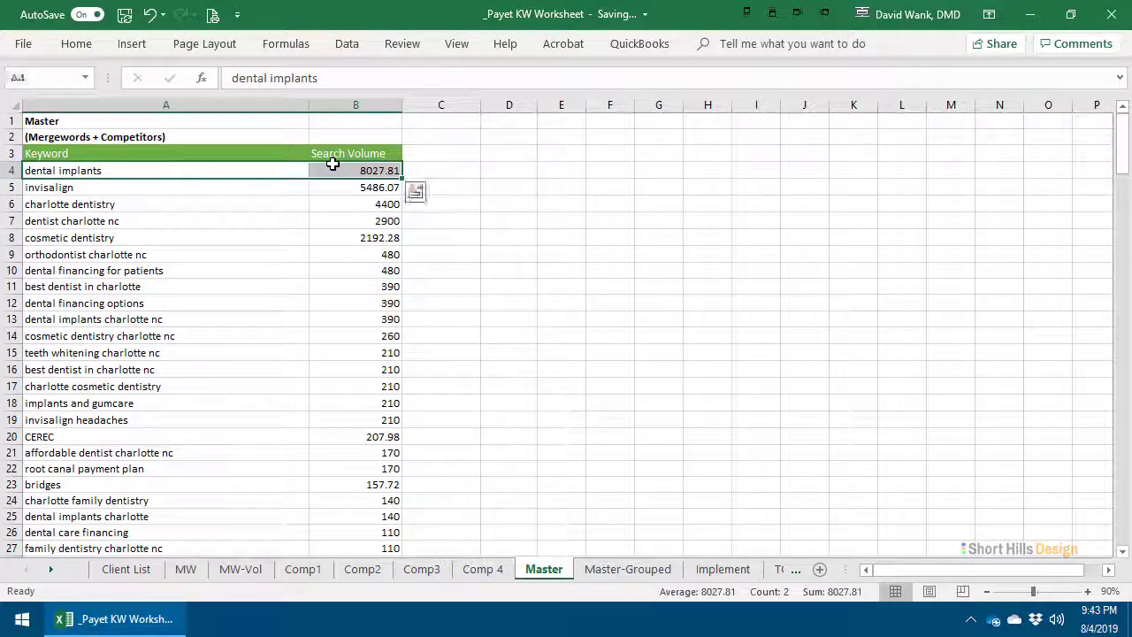
left_click(351, 49)
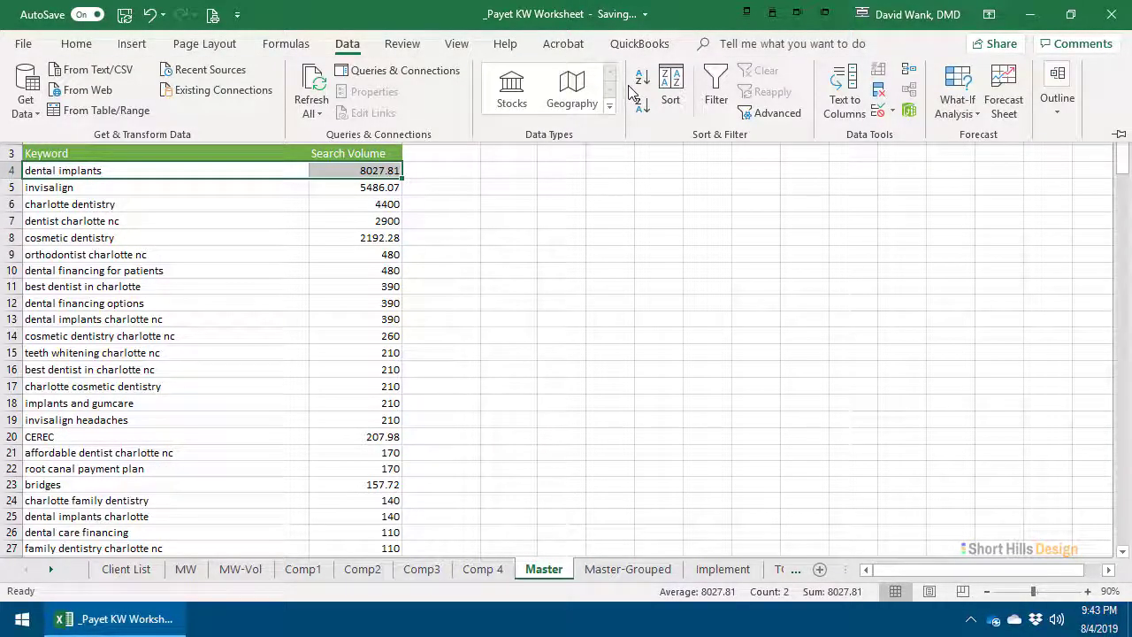
left_click(400, 44)
left_click(124, 46)
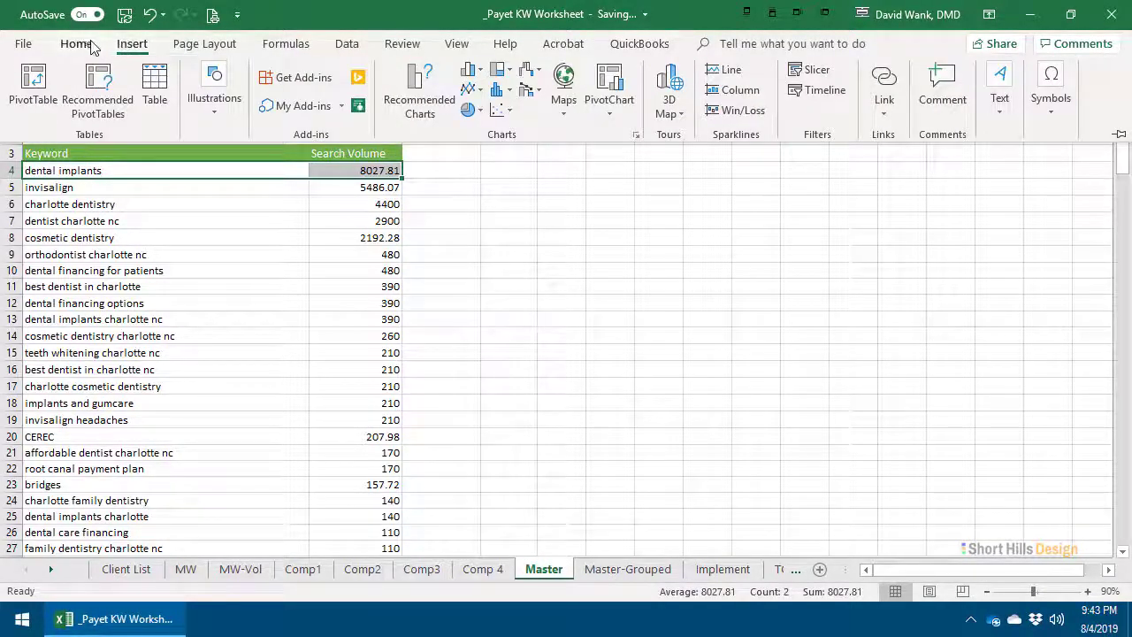
left_click(81, 44)
left_click(215, 107)
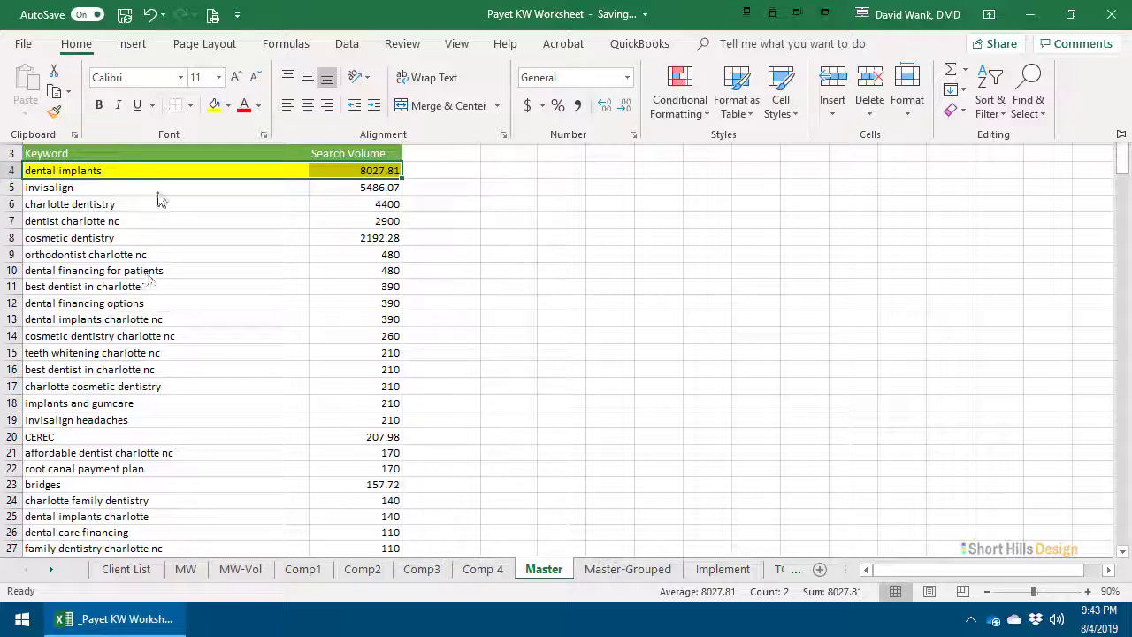
Step: Search the Master sheet for the next keyword containing "implant", starting from row 9
key("ctrl+f")
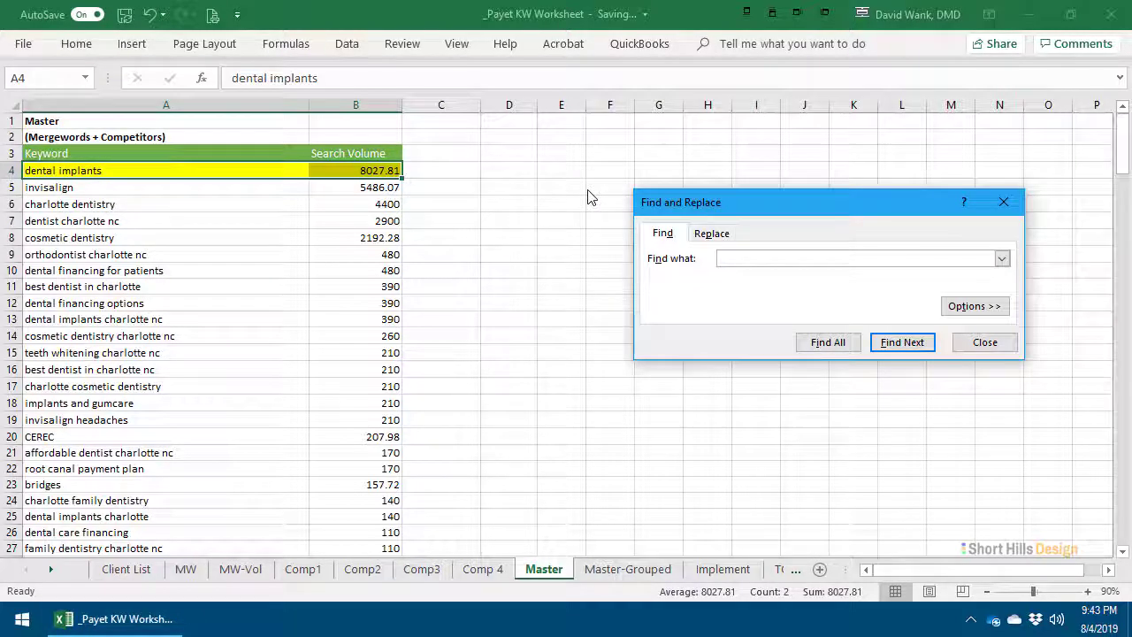
type("implants")
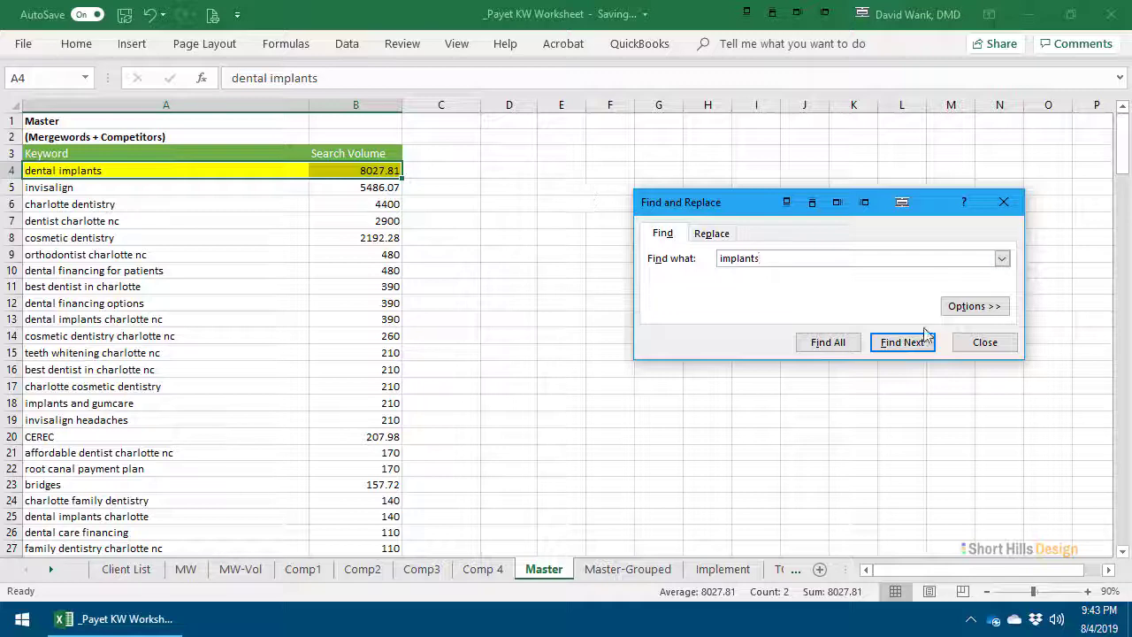
left_click(205, 258)
left_click(779, 257)
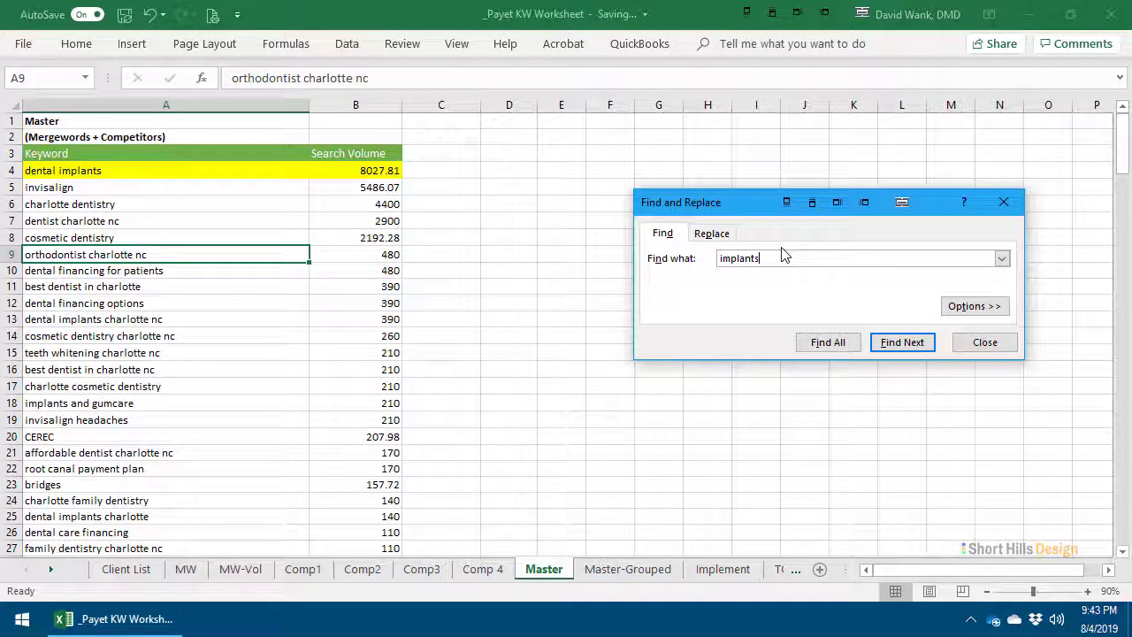
left_click(898, 341)
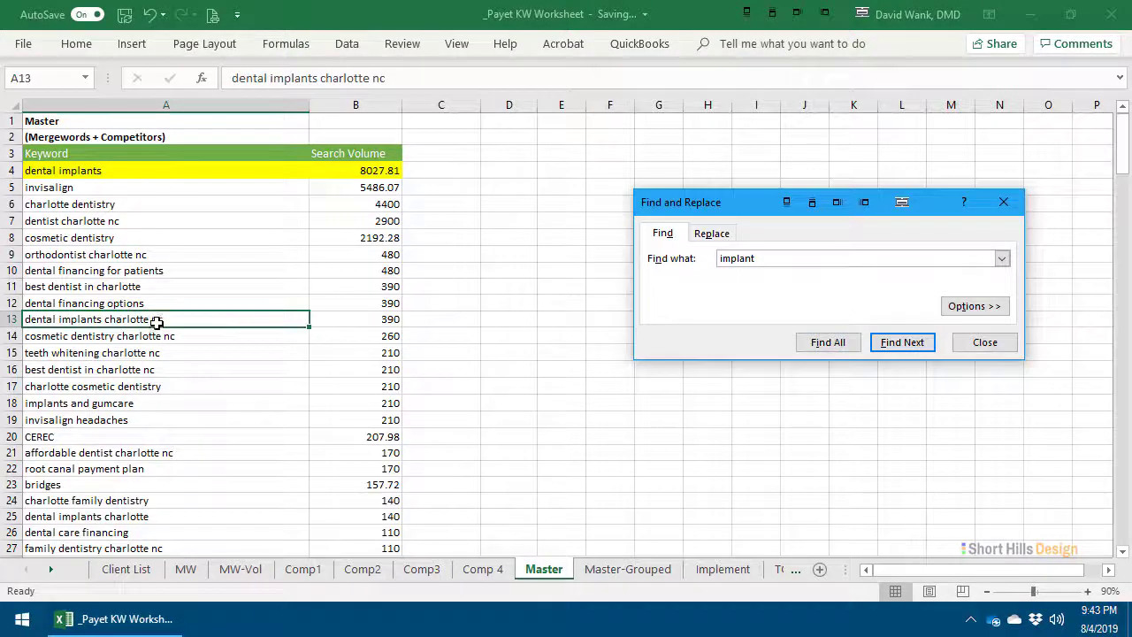
Step: Fill the "dental implants charlotte nc" keyword and its search volume, A13:B13, with yellow
left_click_drag(157, 320, 325, 312)
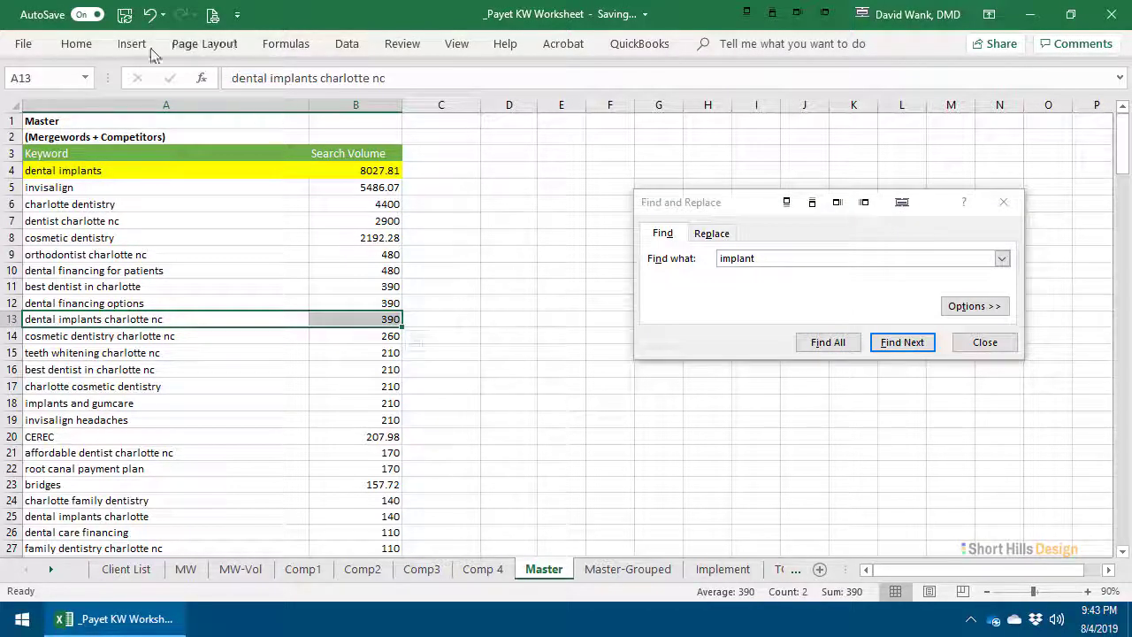
left_click(76, 43)
left_click(213, 105)
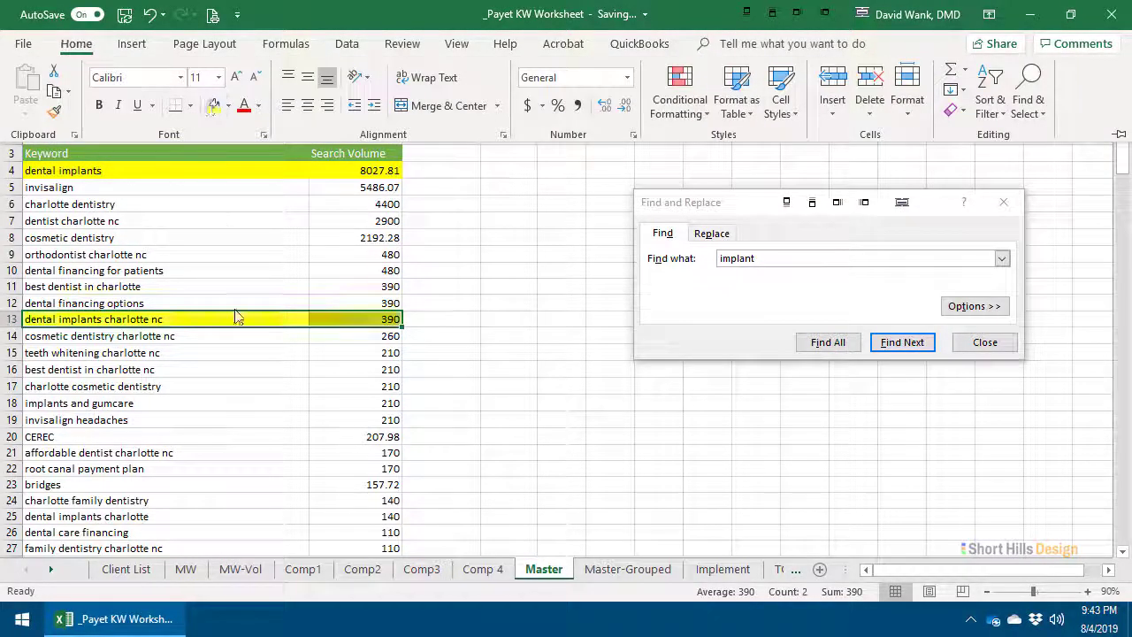
Step: Close the keyword search and look over the color-coded keywords in the Master sheet
left_click(966, 348)
left_click(966, 348)
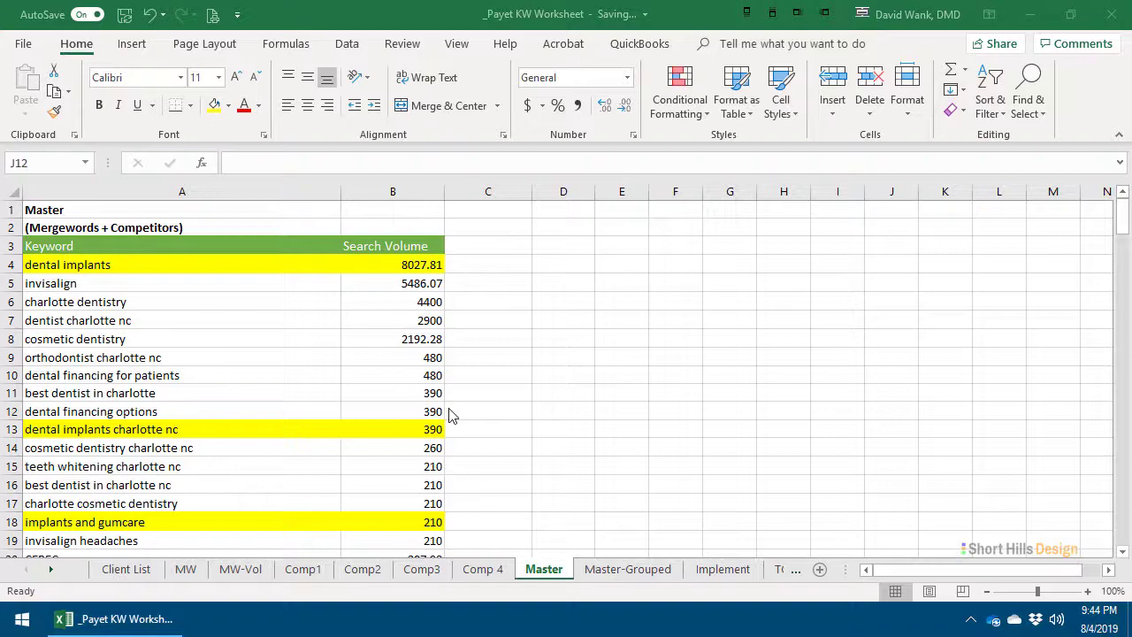
scroll(304, 292, "down", 7)
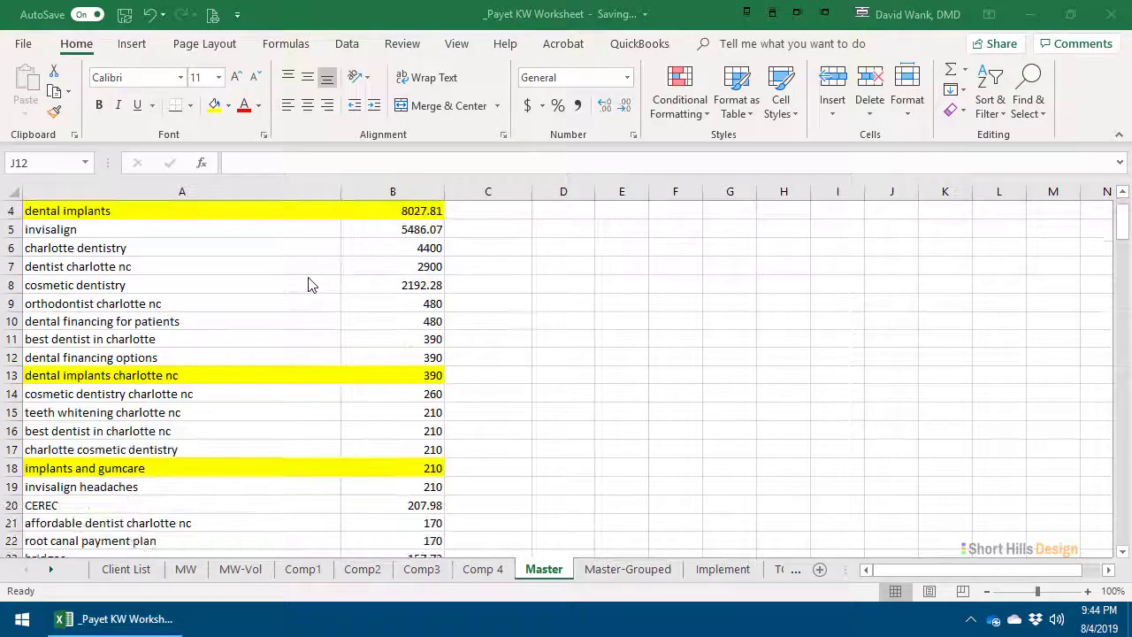
scroll(304, 292, "down", 8)
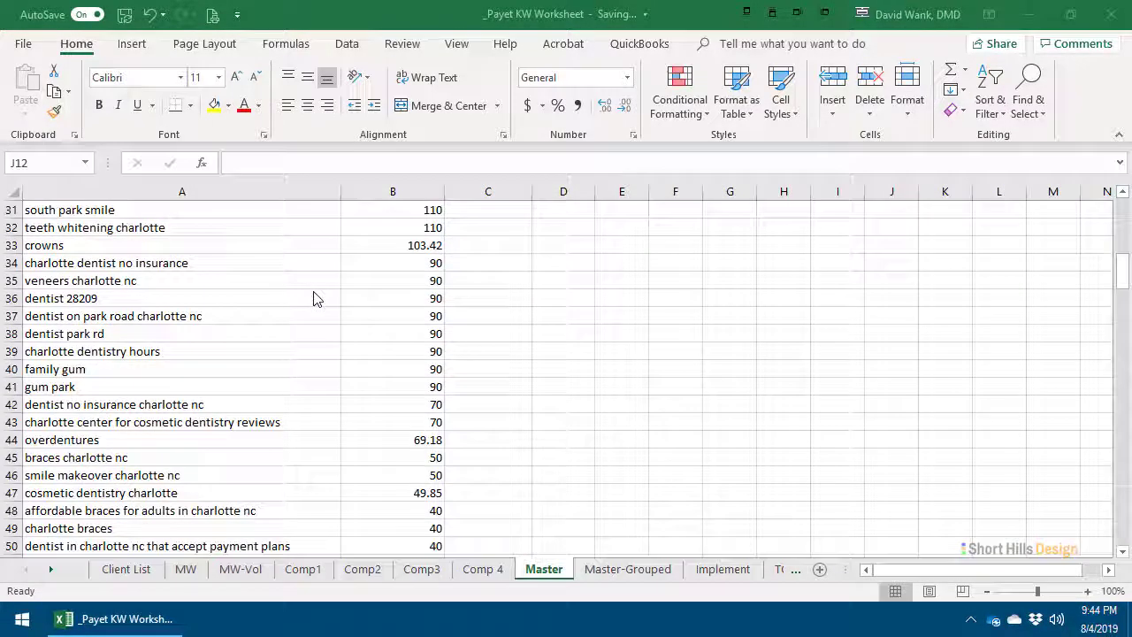
scroll(318, 295, "up", 15)
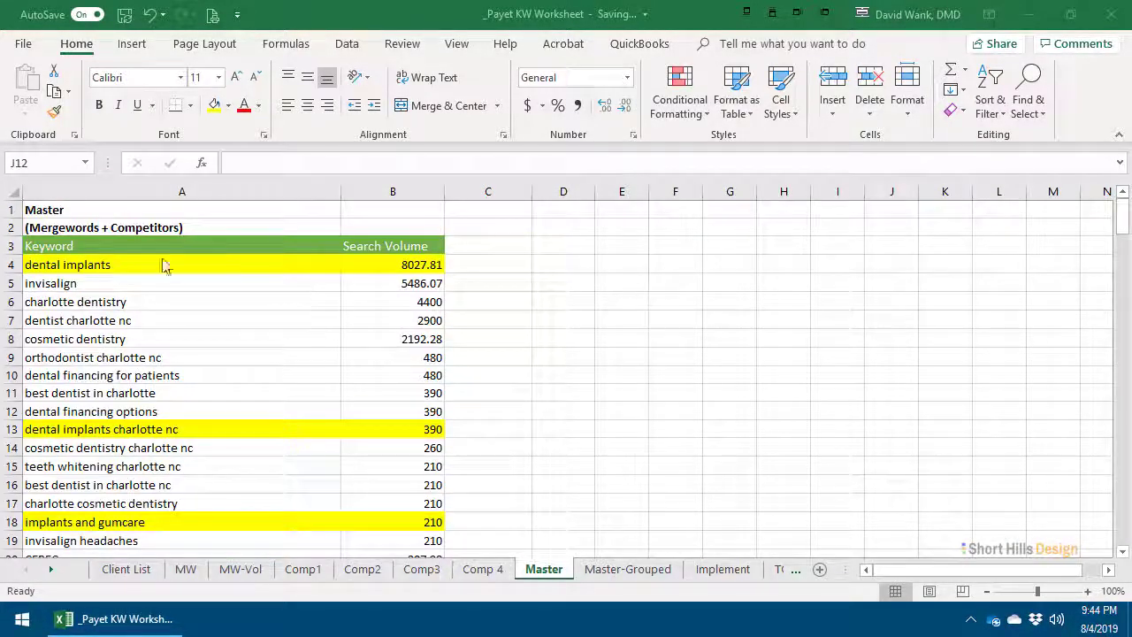
Step: Fill the "invisalign" keyword and its search volume, A5:B5, with gold
left_click_drag(164, 281, 374, 283)
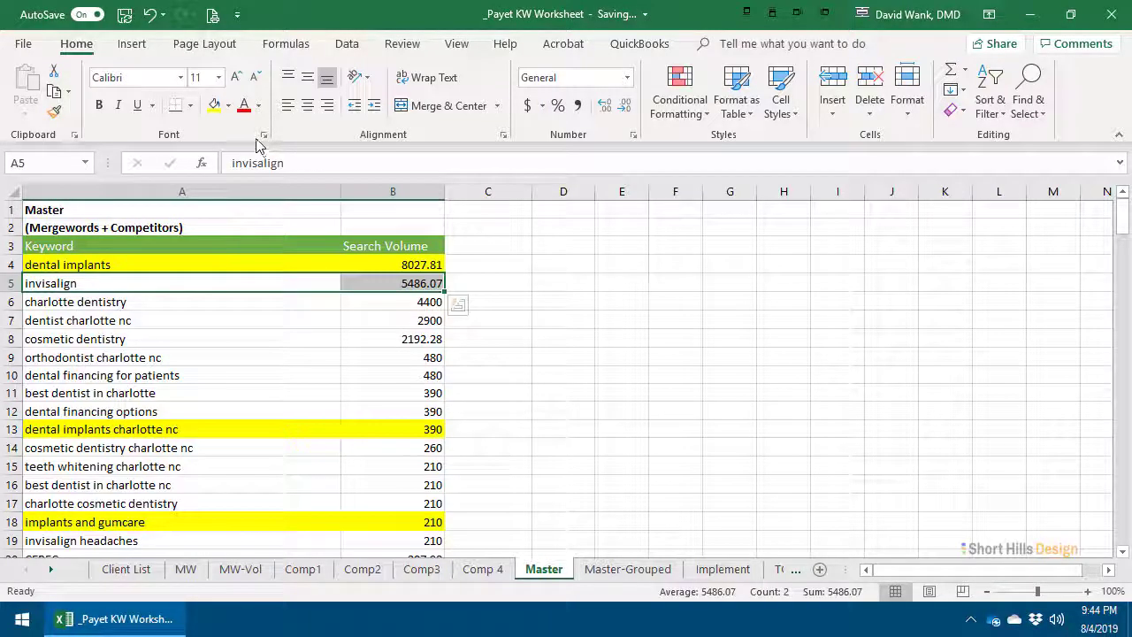
left_click(228, 106)
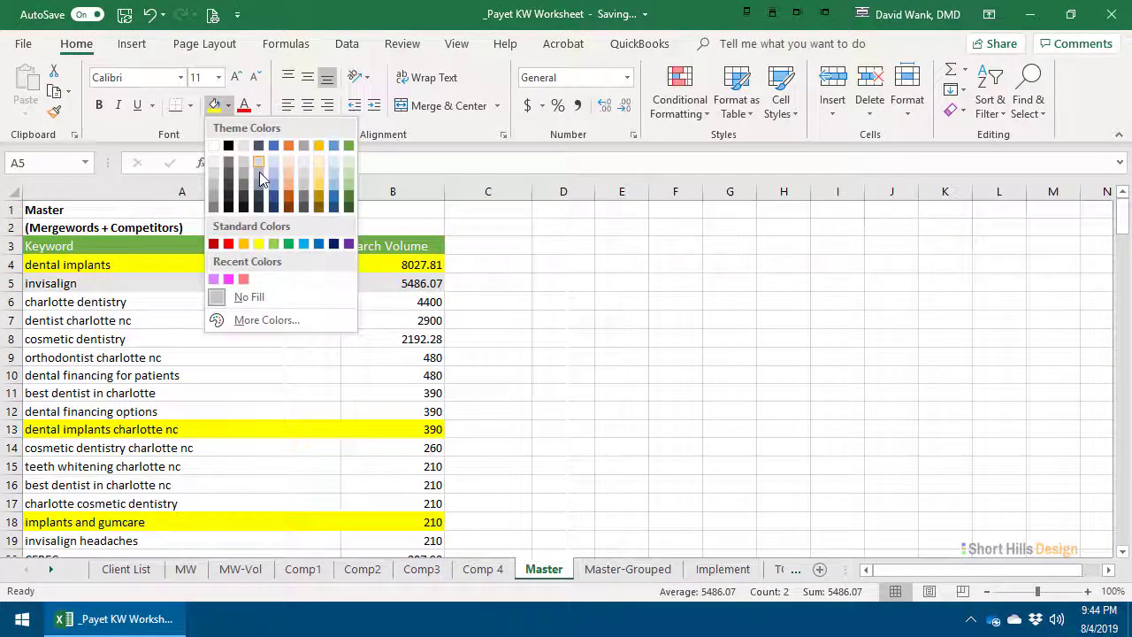
left_click(318, 140)
left_click(313, 376)
Step: Fill the "invisalign headaches" and "invisalign charlotte" keywords with their search volumes, A19:B19 and A28:B28, with the same gold
scroll(313, 374, "down", 2)
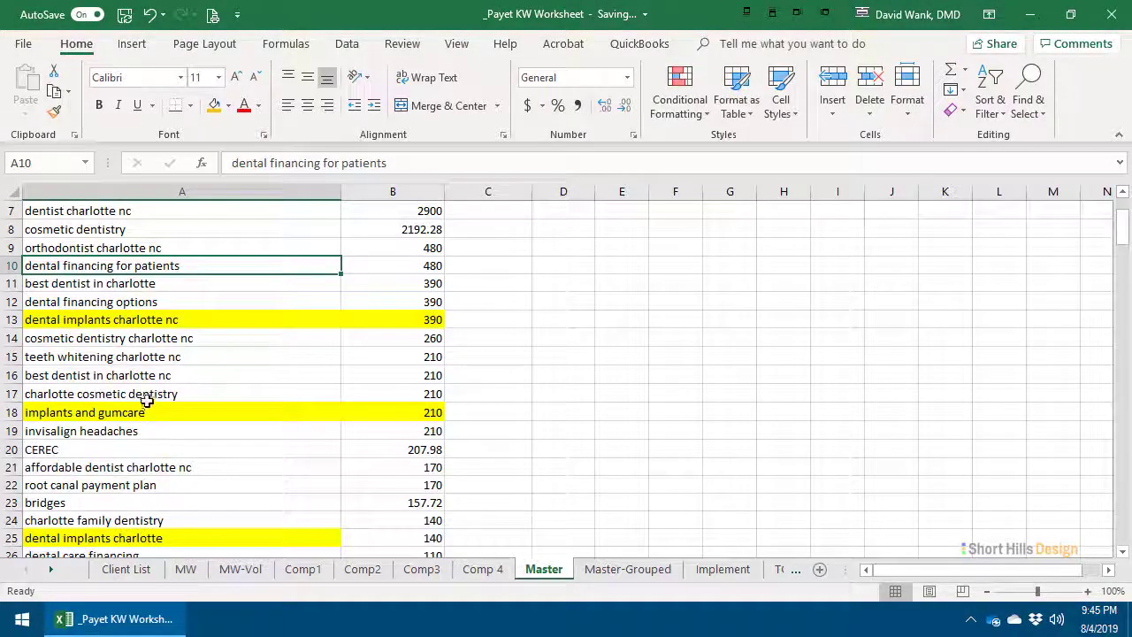
left_click_drag(136, 428, 394, 431)
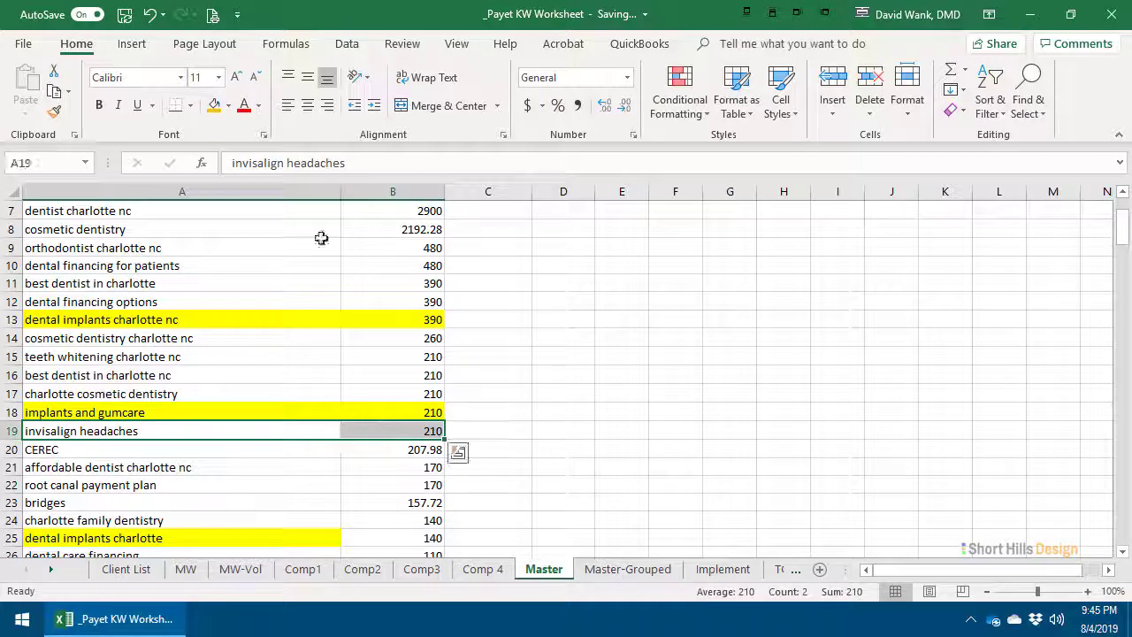
left_click(214, 105)
scroll(353, 372, "down", 4)
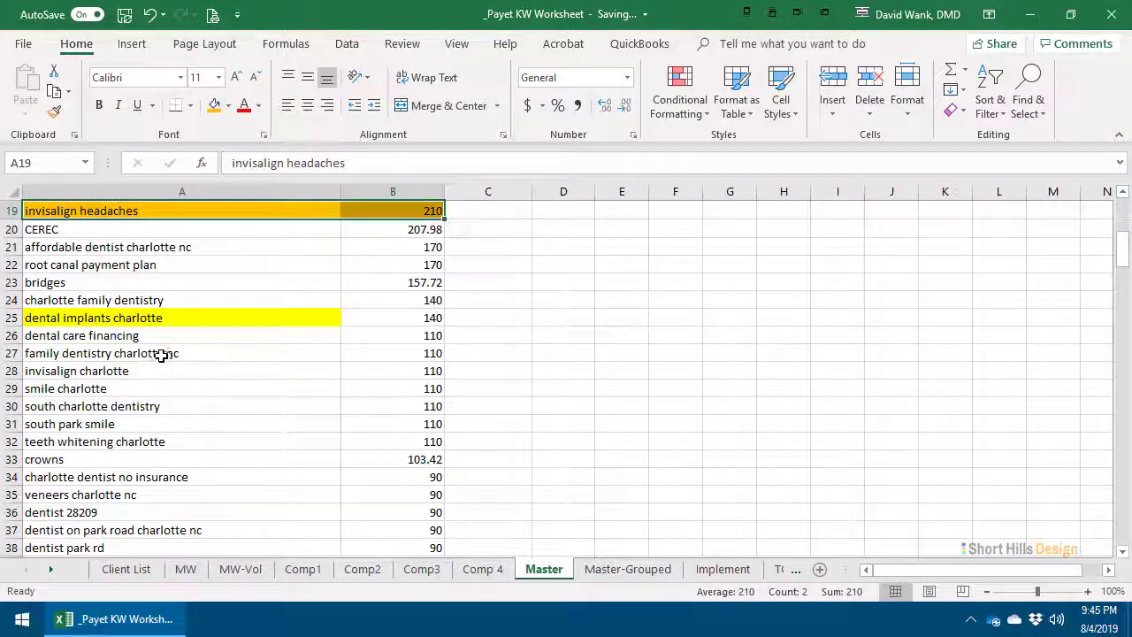
left_click(152, 371)
left_click_drag(152, 371, 394, 372)
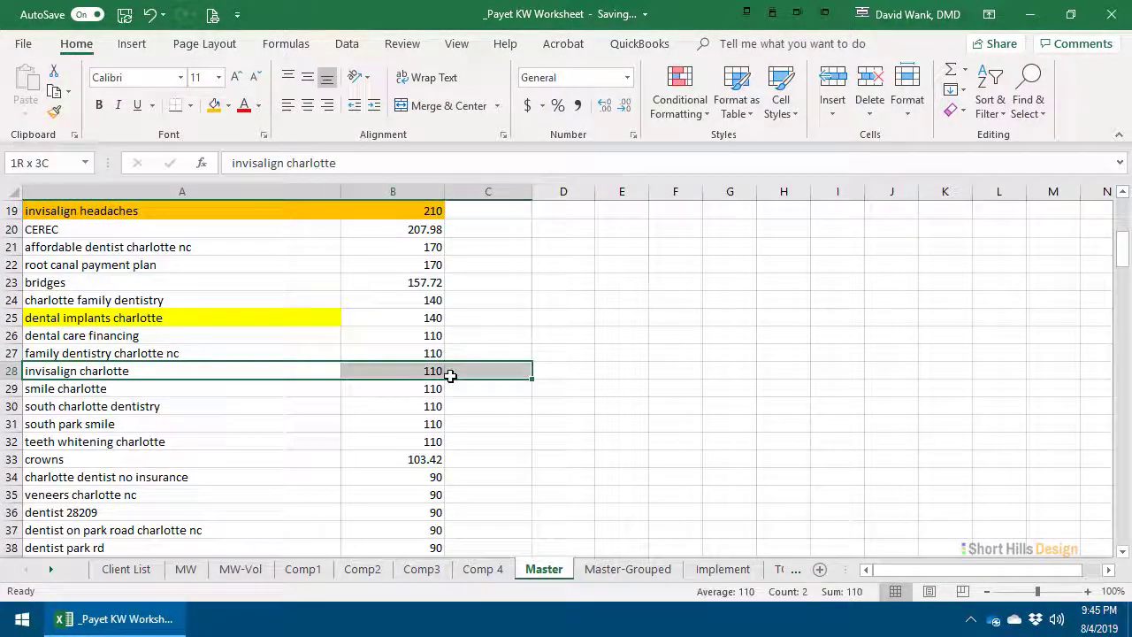
left_click(211, 107)
scroll(329, 318, "down", 2)
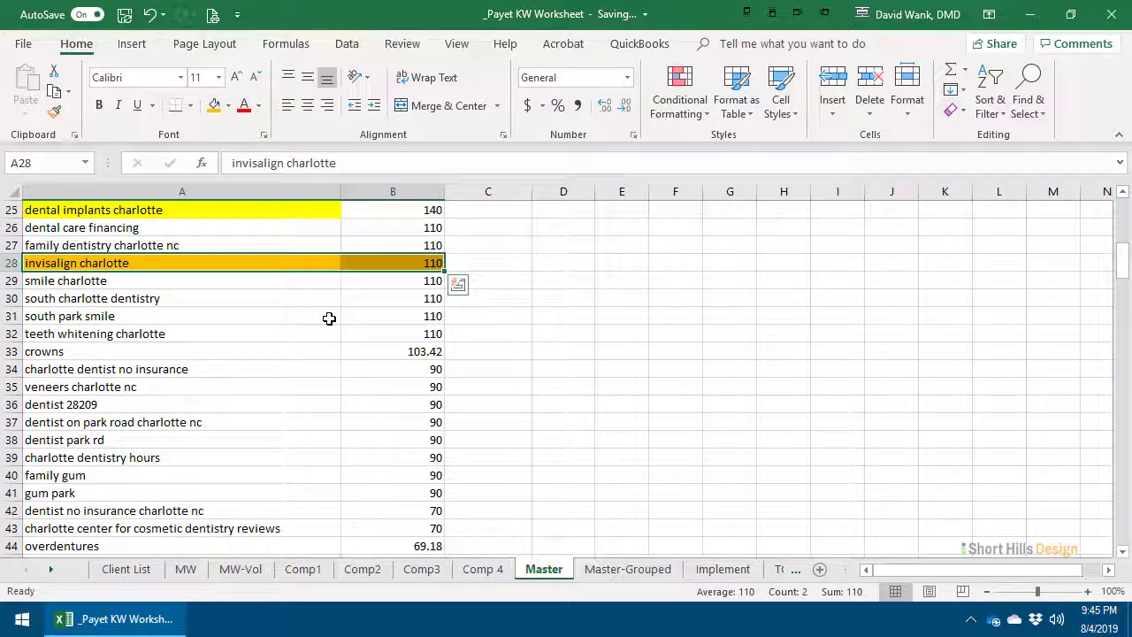
scroll(329, 318, "down", 2)
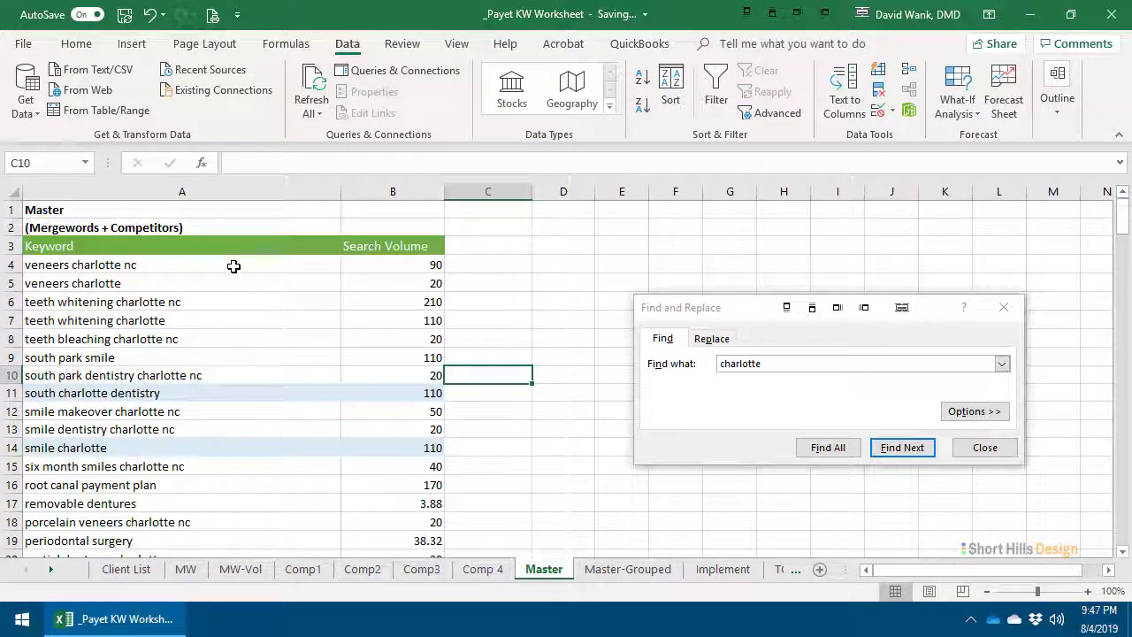
Step: Fill the two veneers keywords and their search volumes, A4:B5, with dark gold
left_click_drag(233, 266, 384, 281)
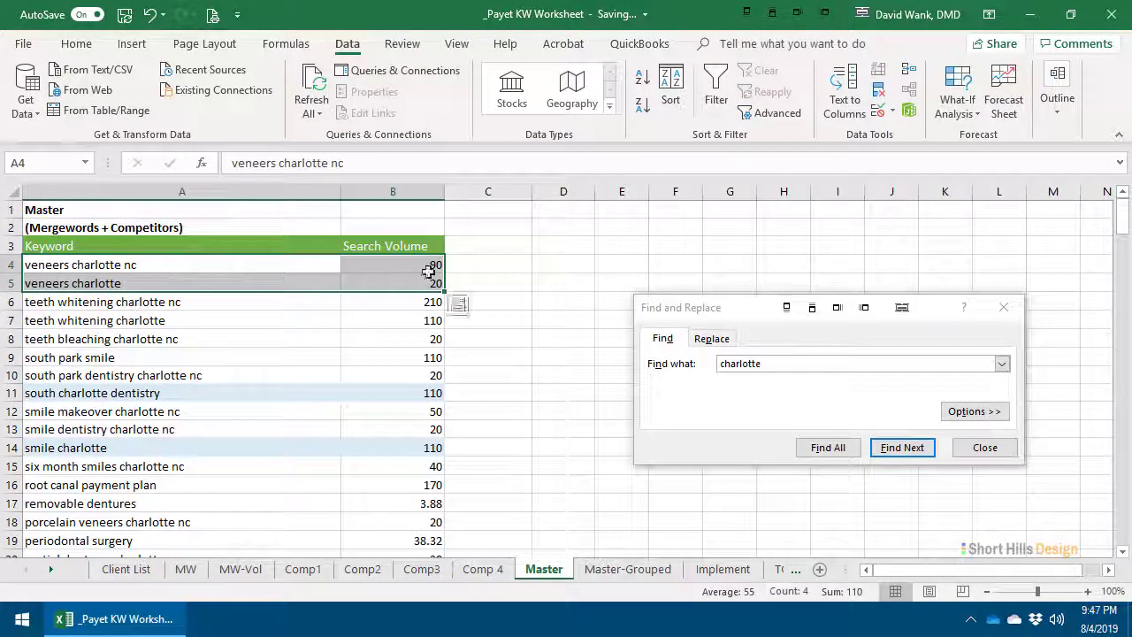
left_click(87, 46)
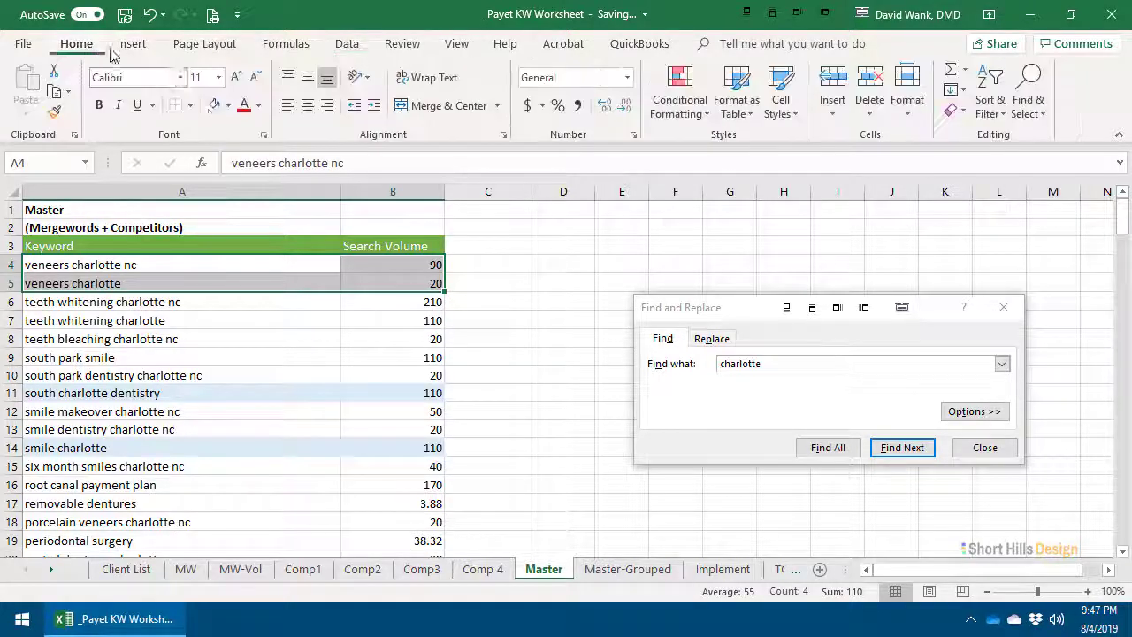
left_click(228, 105)
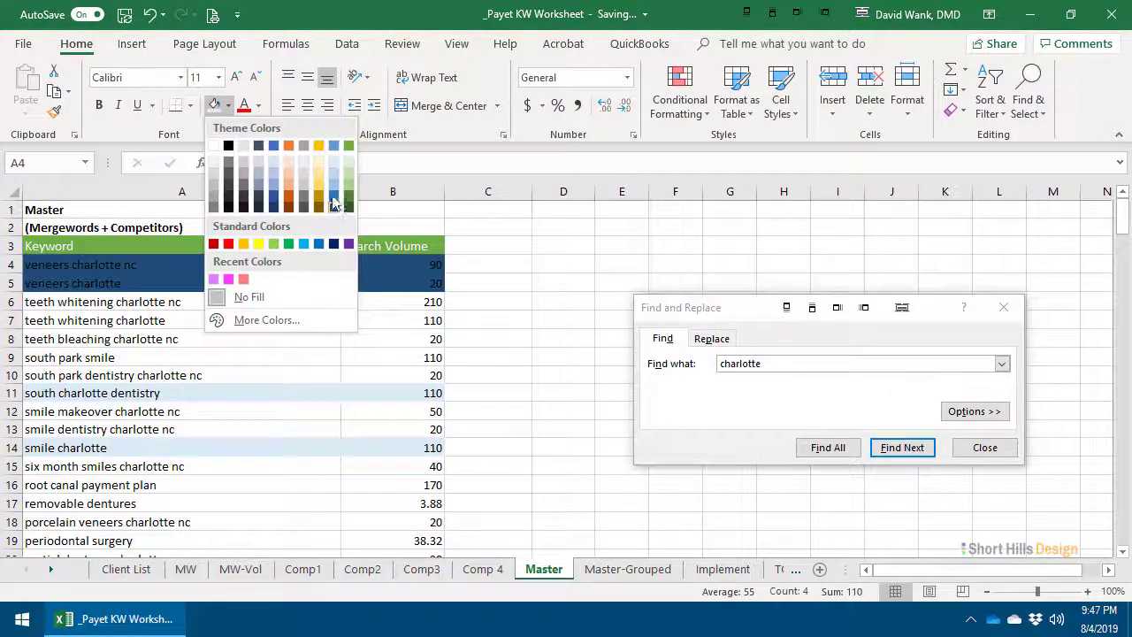
left_click(318, 195)
Step: Fill the teeth whitening and teeth bleaching keywords with their search volumes, A6:B8, with the lightest gold shade
left_click_drag(190, 301, 357, 339)
left_click(228, 106)
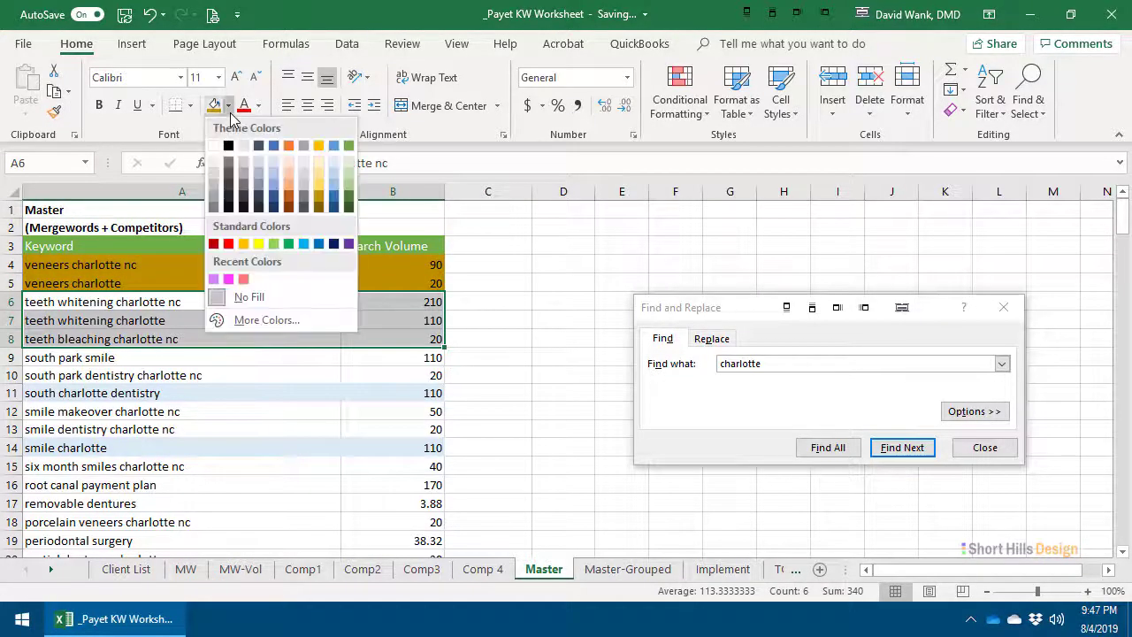
left_click(318, 166)
Step: Fill the "smile makeover charlotte nc" and "smile dentistry charlotte nc" keywords with their search volumes, A12:B13, with light orange
scroll(253, 357, "down", 1)
left_click(173, 357)
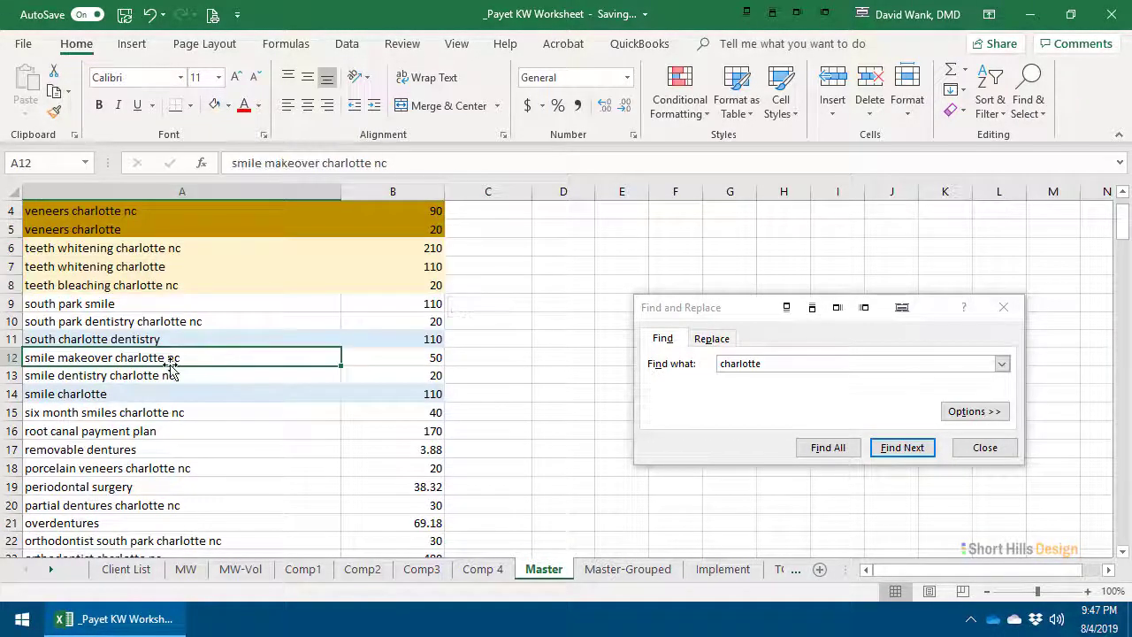
left_click(406, 371, "shift")
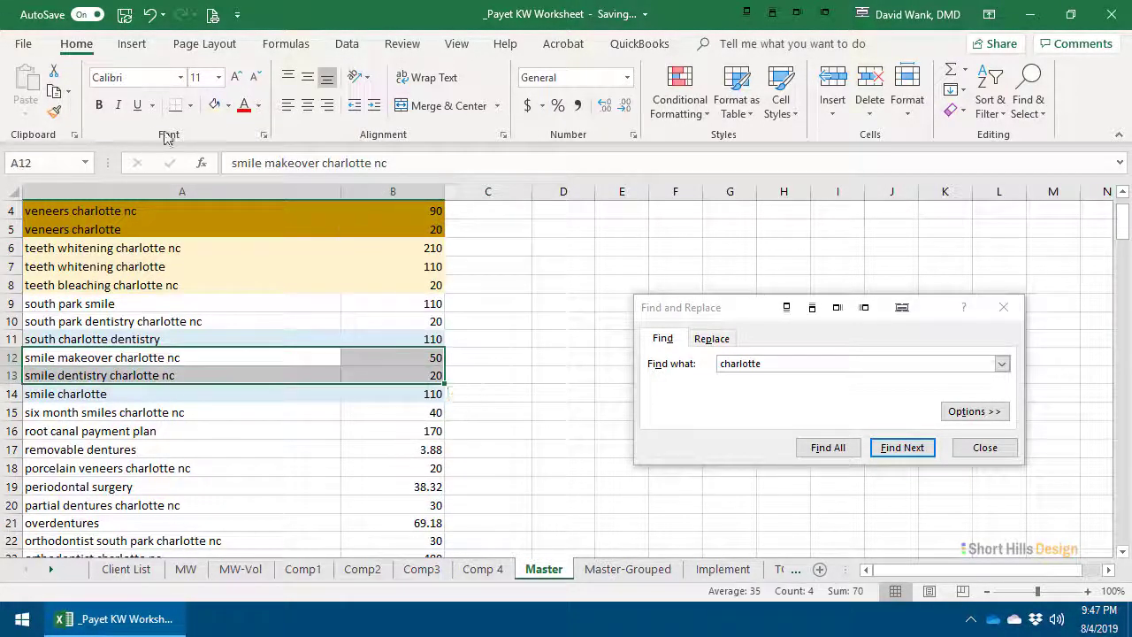
left_click(228, 106)
left_click(289, 177)
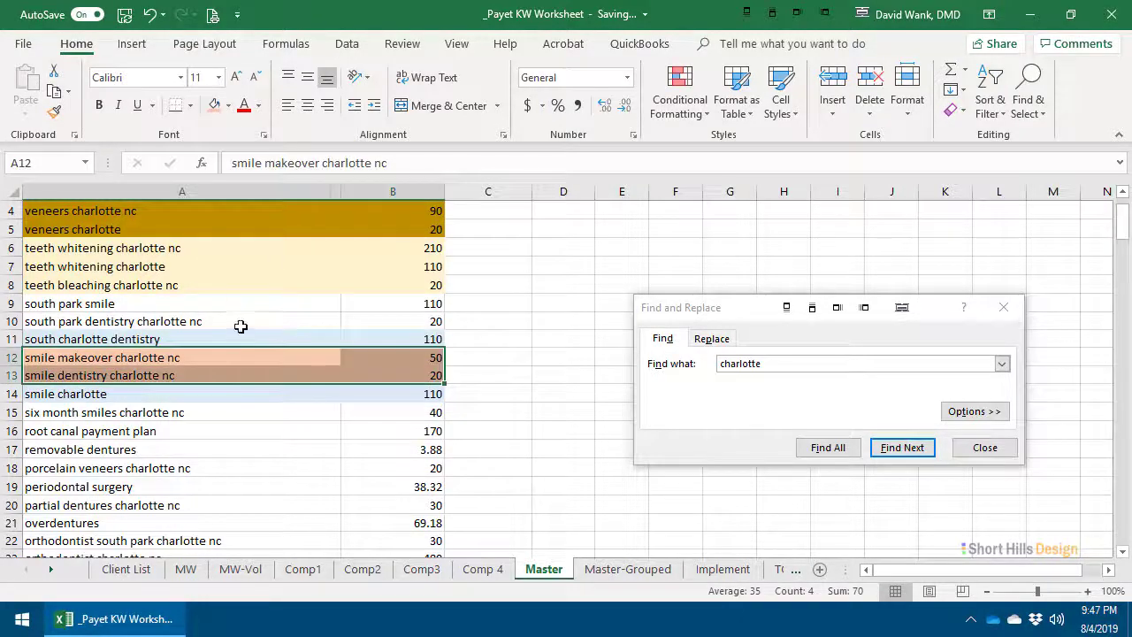
Step: Fill the "six month smiles charlotte nc" keyword and its search volume, A15:B15, with dark orange
scroll(240, 327, "down", 1)
left_click(176, 357)
left_click(407, 356, "shift")
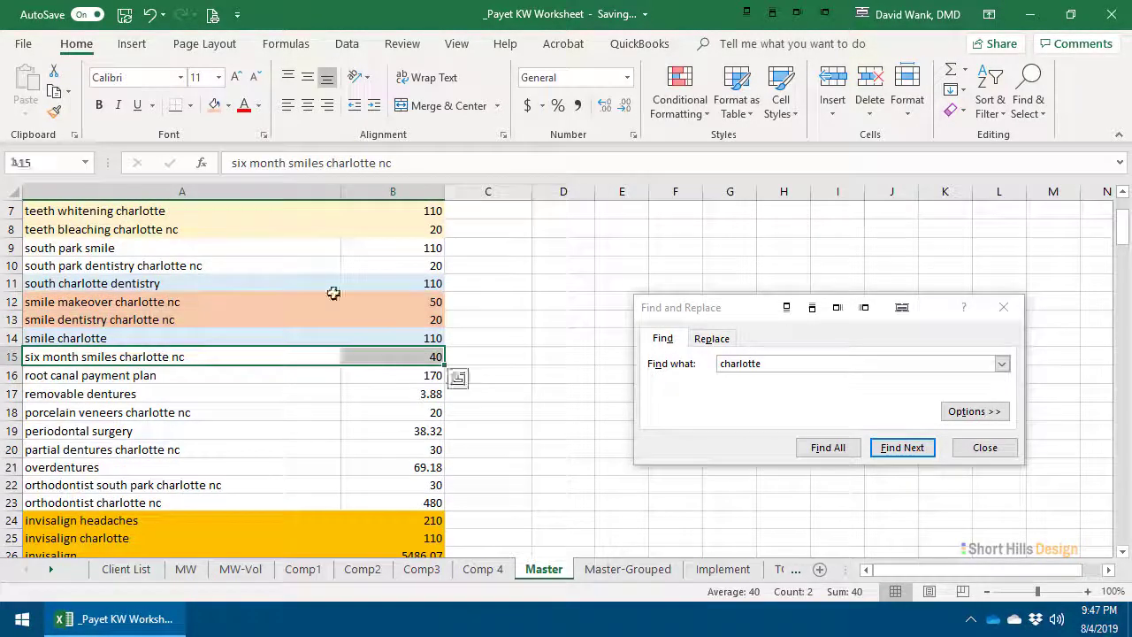
left_click(228, 106)
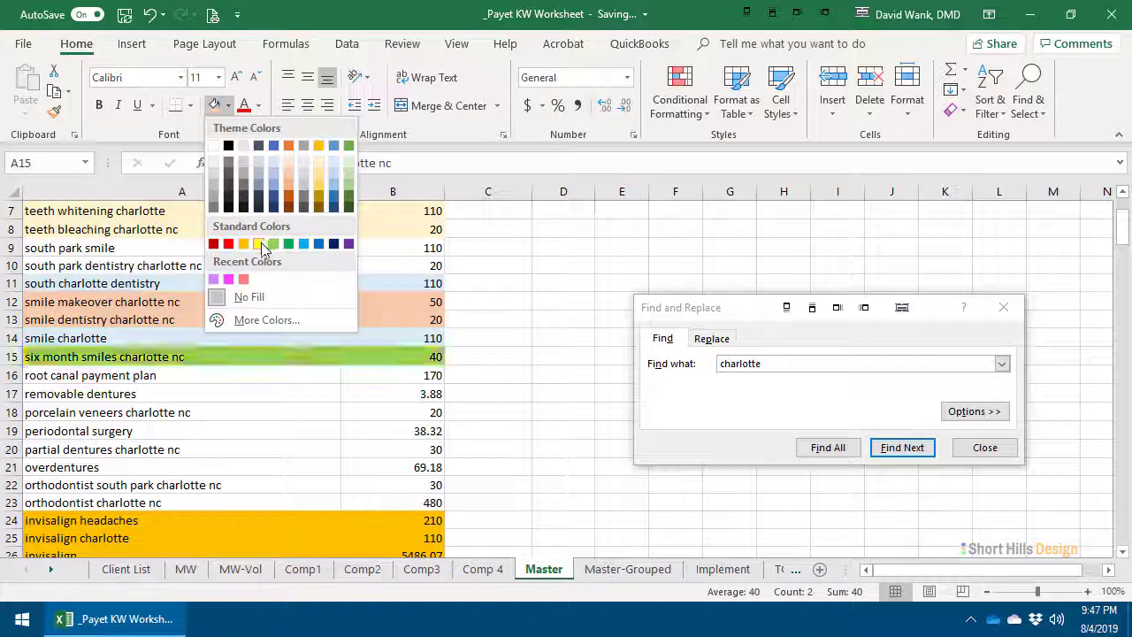
left_click(290, 196)
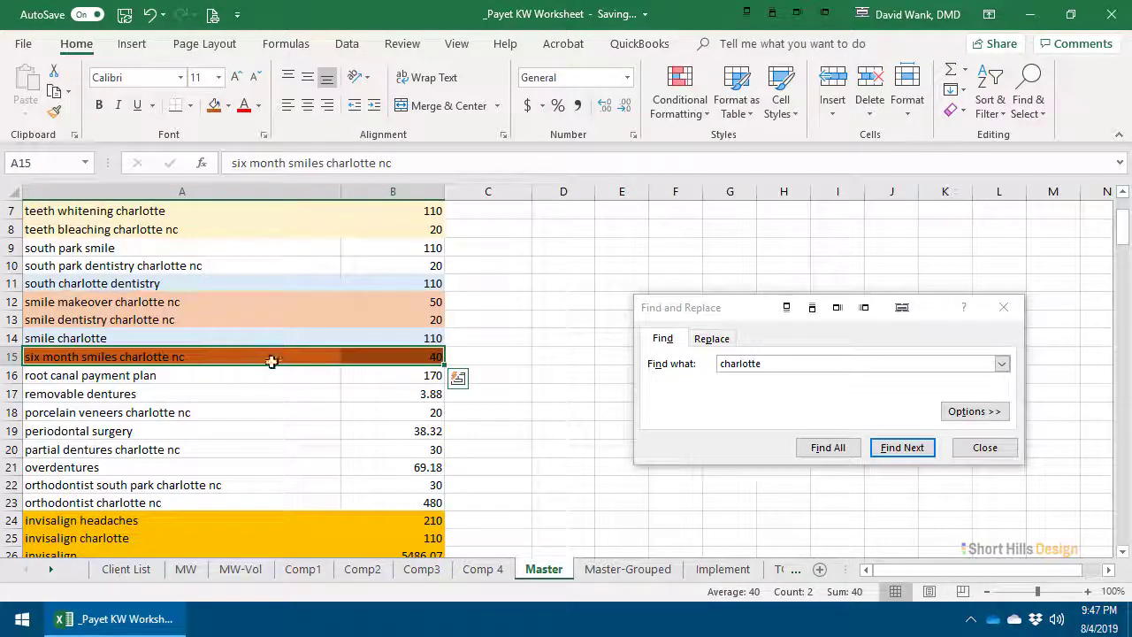
Step: Fill the "root canal payment plan" keyword and its search volume, A16:B16, with gray
left_click(293, 372)
left_click_drag(293, 372, 364, 368)
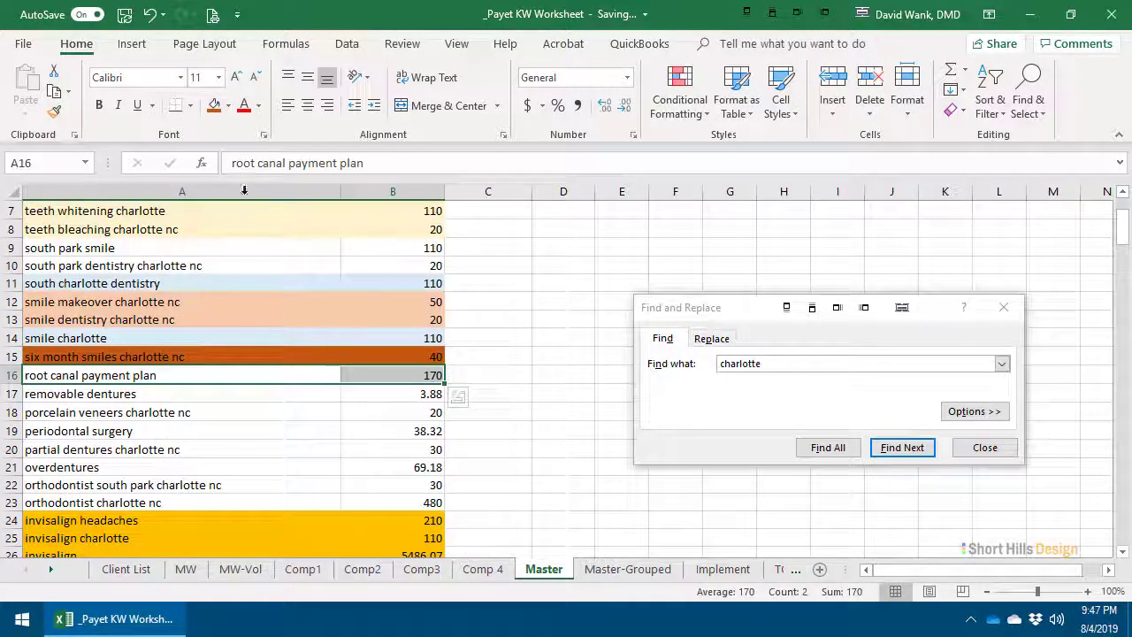
left_click(229, 105)
left_click(306, 193)
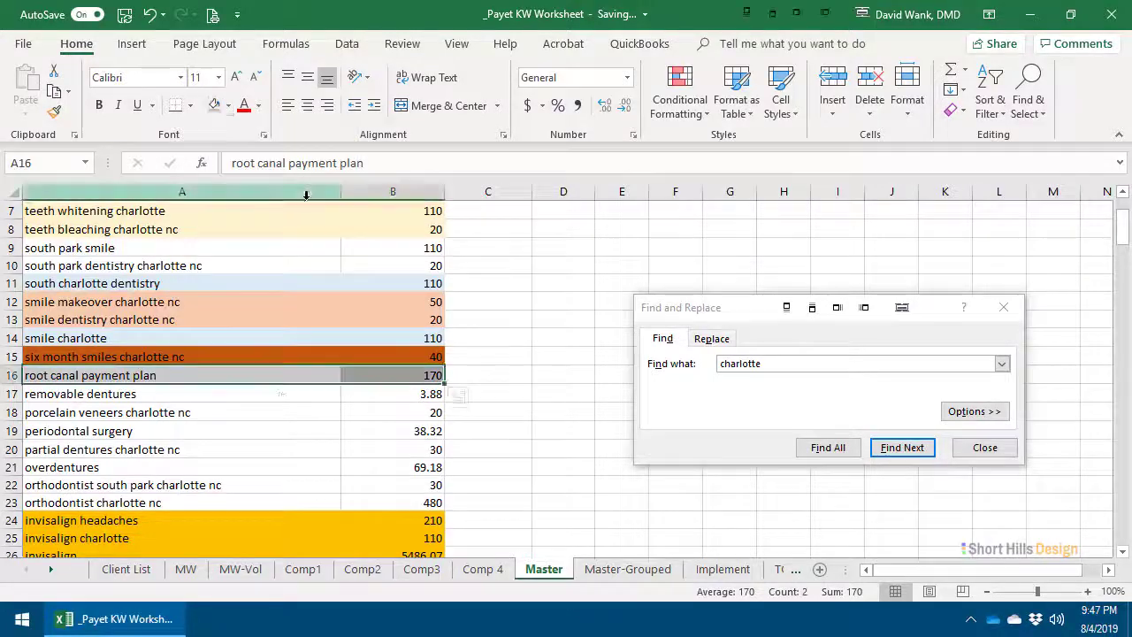
Step: Fill the "how much do braces cost in nc" keyword and its search volume, A28:B28, with the gray of the orthodontist keywords
left_click(277, 405)
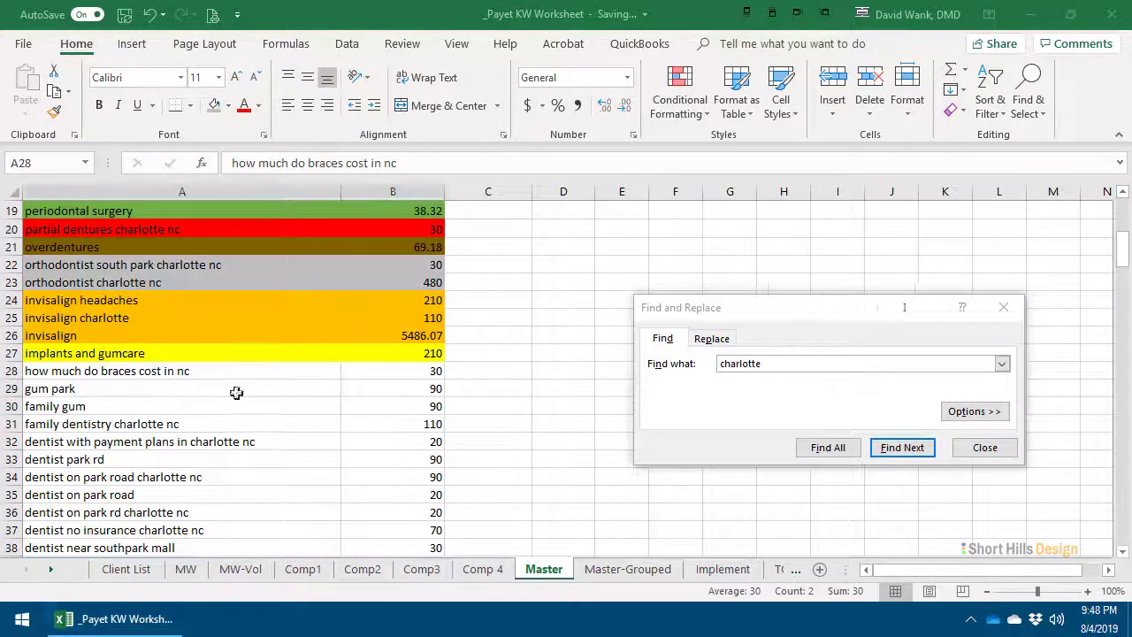
key("shift+Right")
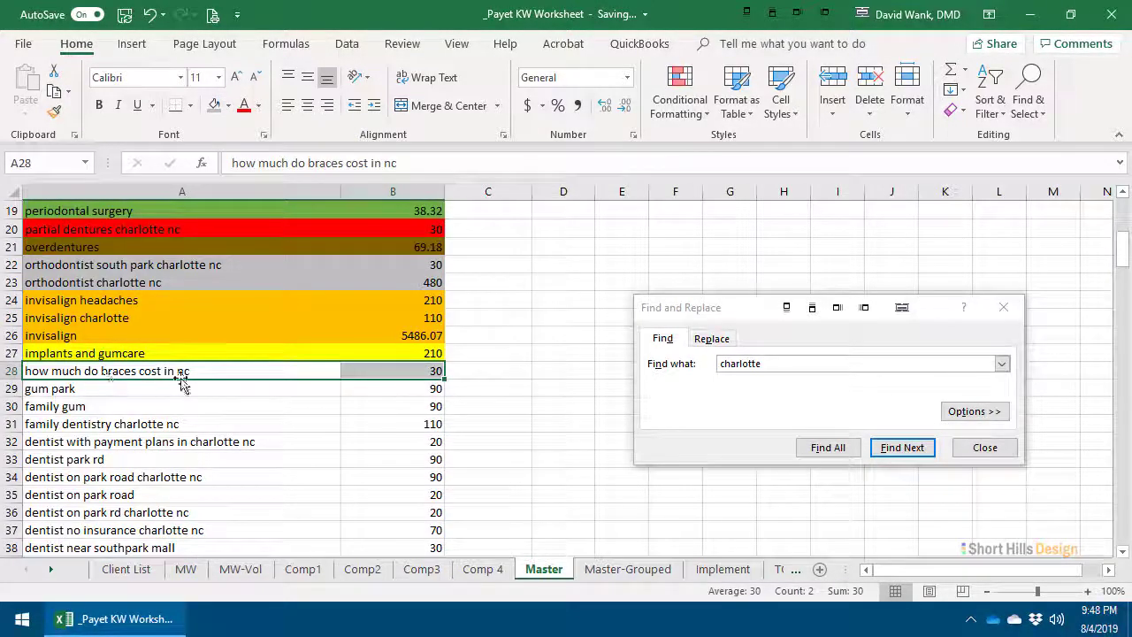
left_click(214, 105)
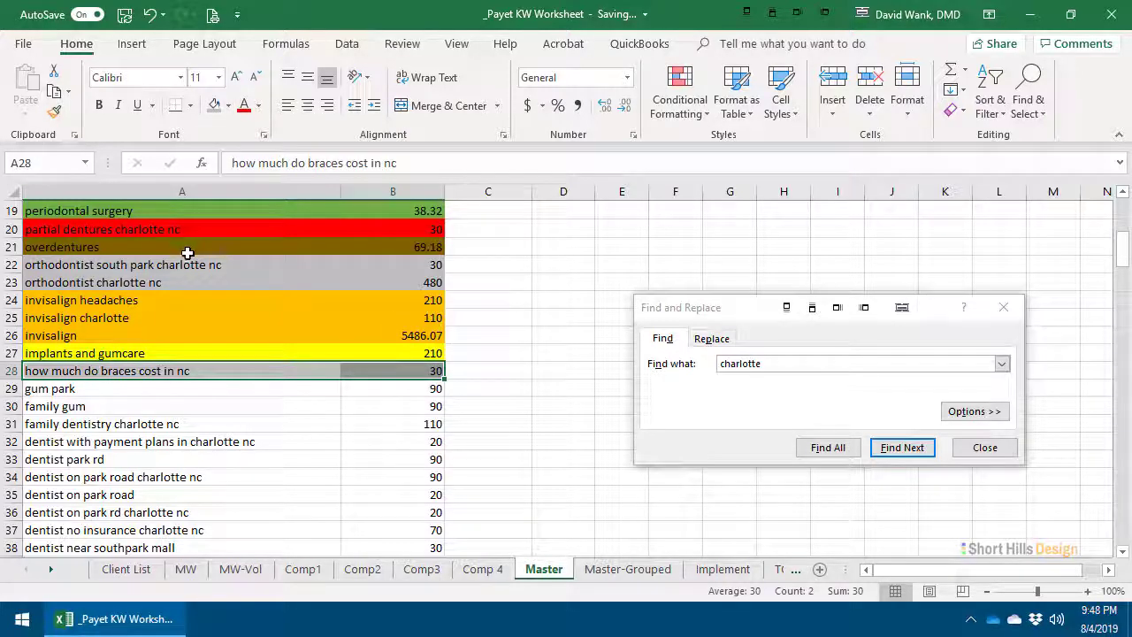
Step: Fill the dentist keywords in A32:B37 and the "family dentistry charlotte nc" keyword in A31:B31 with light blue
left_click_drag(132, 442, 416, 547)
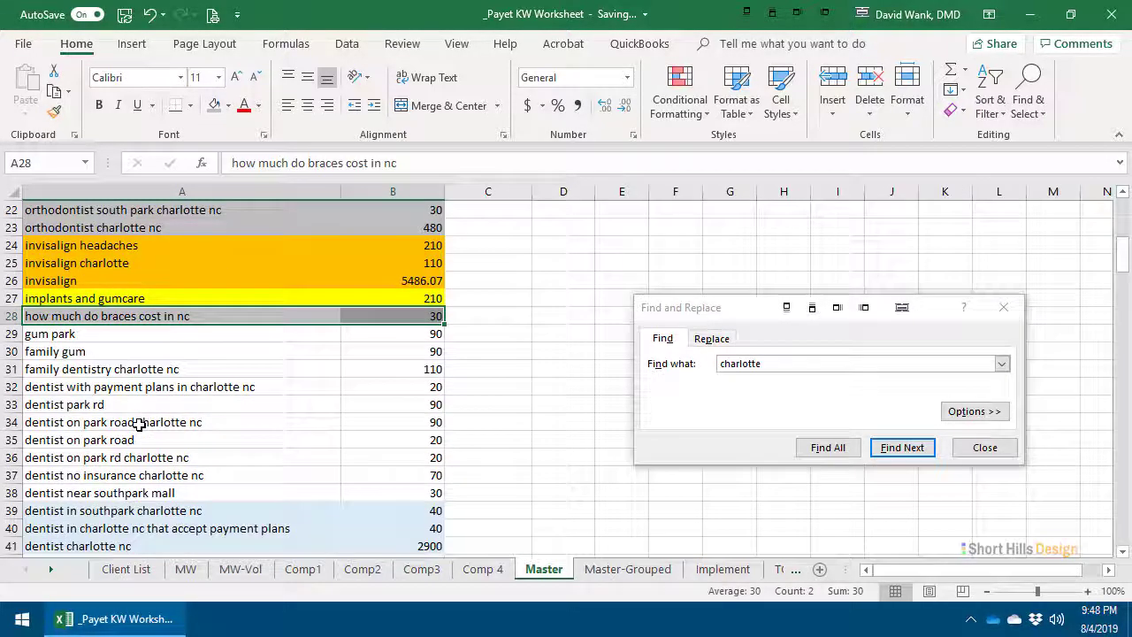
left_click_drag(256, 420, 374, 422)
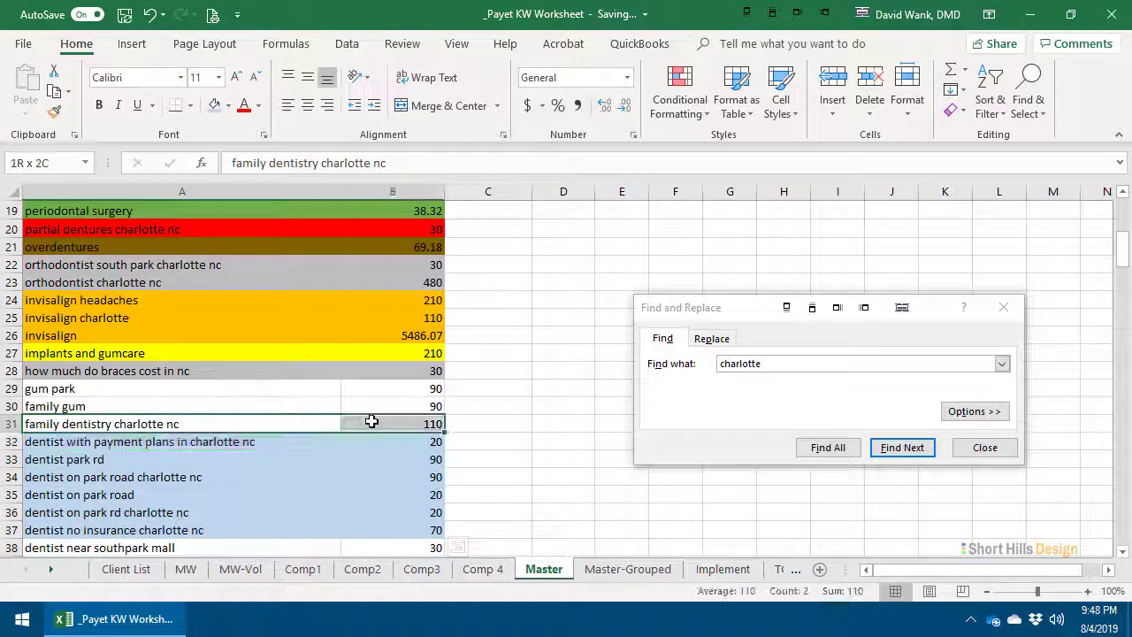
left_click(214, 105)
left_click(197, 265)
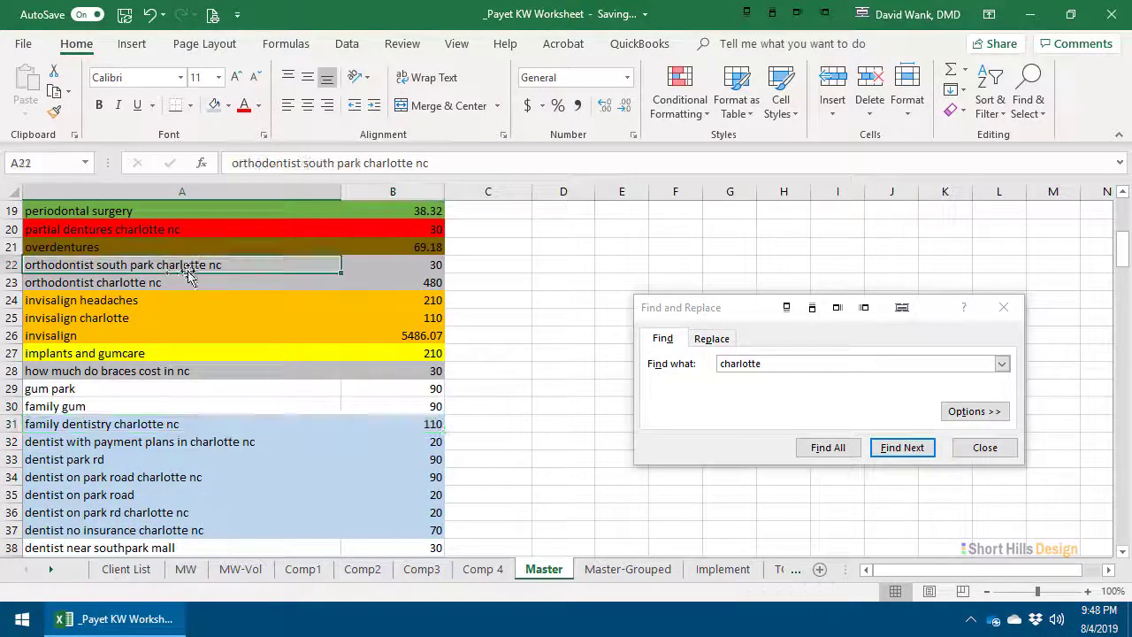
left_click_drag(245, 285, 397, 281)
left_click(402, 284)
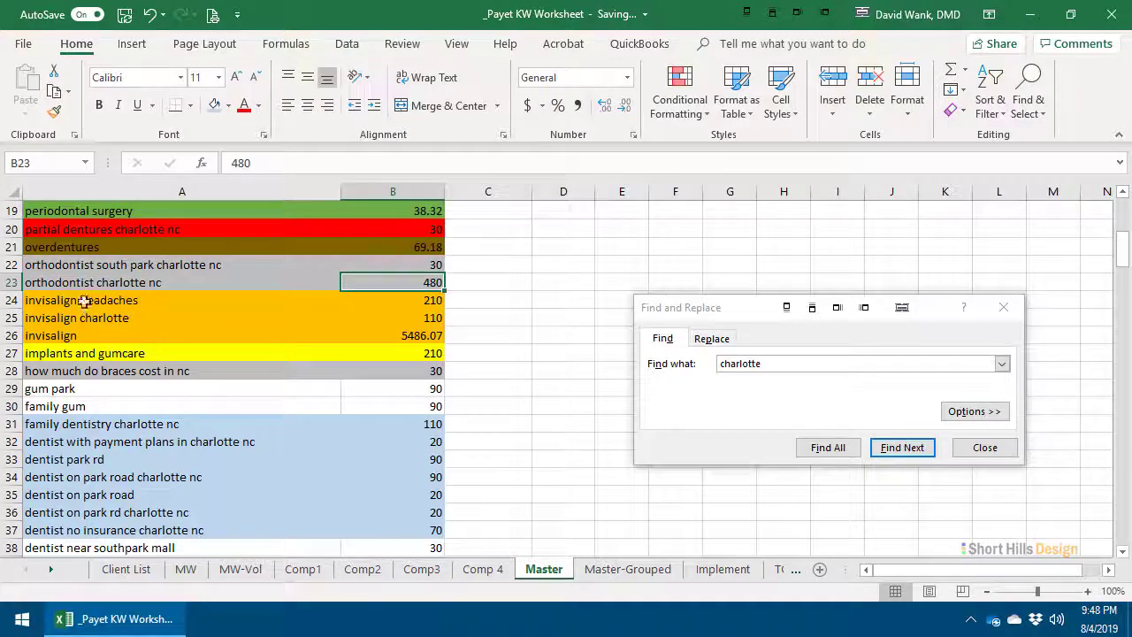
left_click(67, 267)
Step: Fill the "dentist near southpark mall" keyword and its search volume, A38:B38, with the same light blue as the rows above
scroll(140, 382, "down", 2)
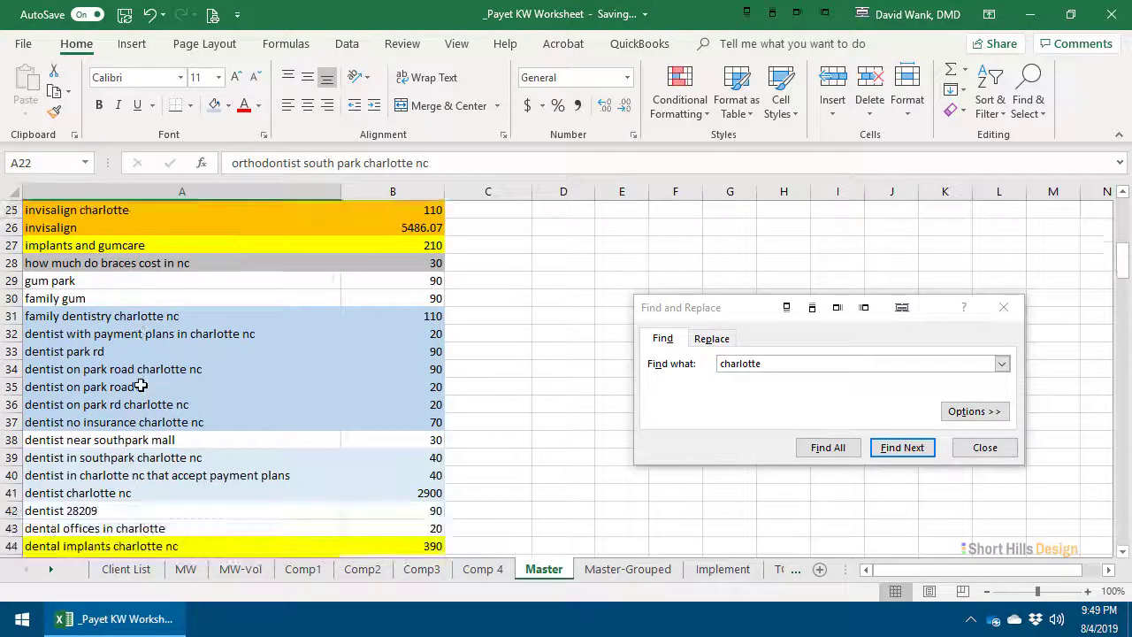
left_click_drag(141, 436, 379, 434)
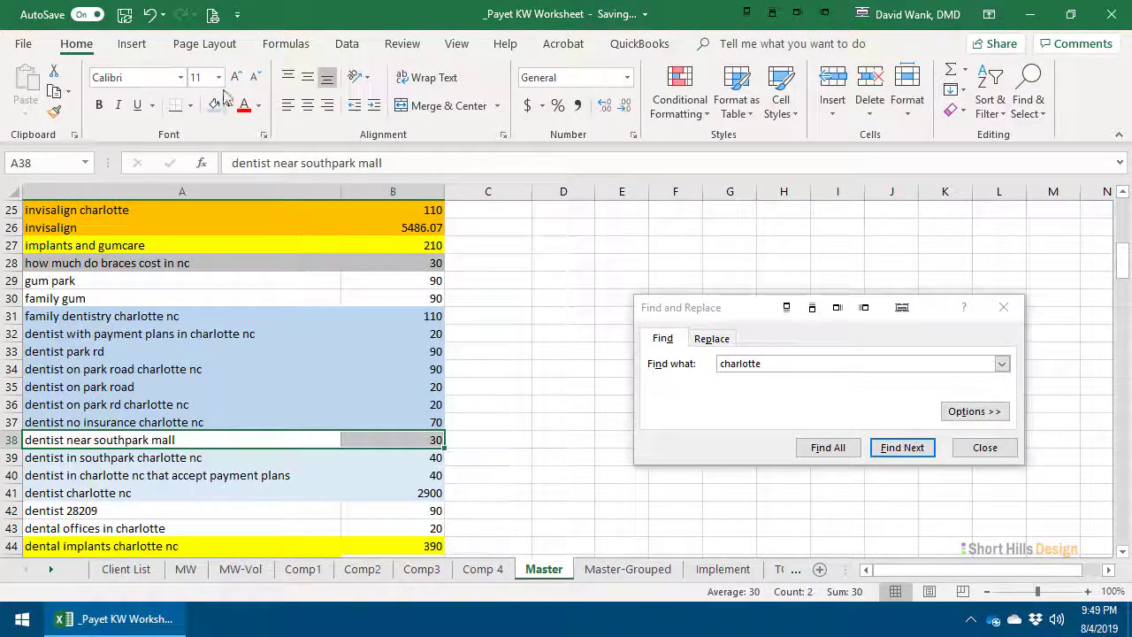
left_click(274, 351)
Step: Fill the dentist keywords and search volumes in A31:B41, along with the two rows below in A42:B43, with one matching light blue
scroll(110, 387, "down", 1)
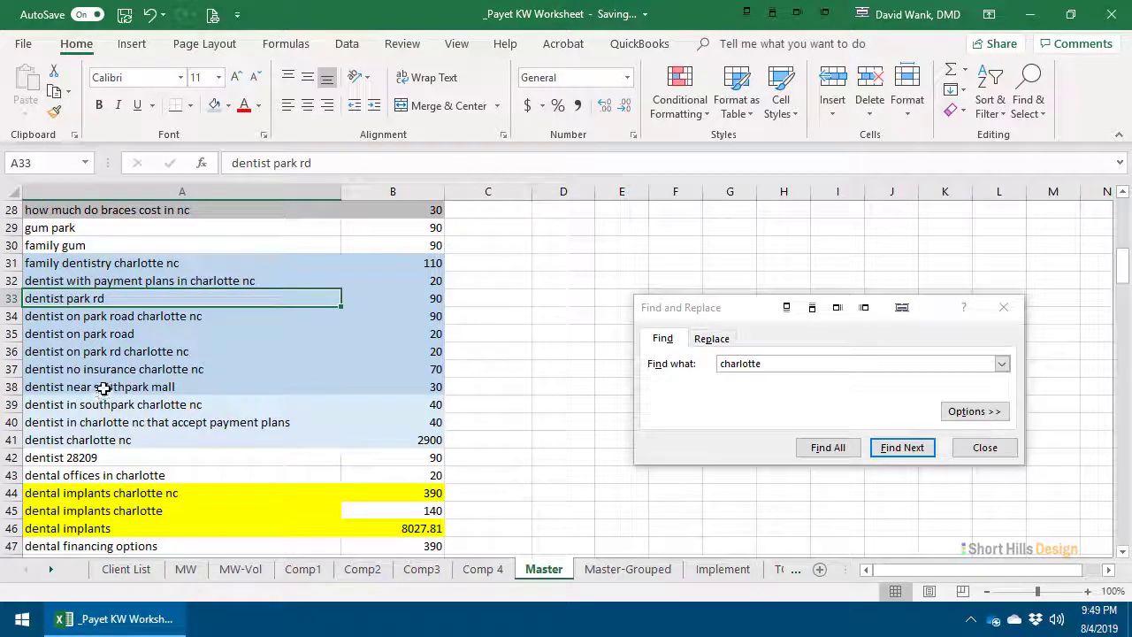
left_click(104, 389)
left_click_drag(390, 442, 117, 265)
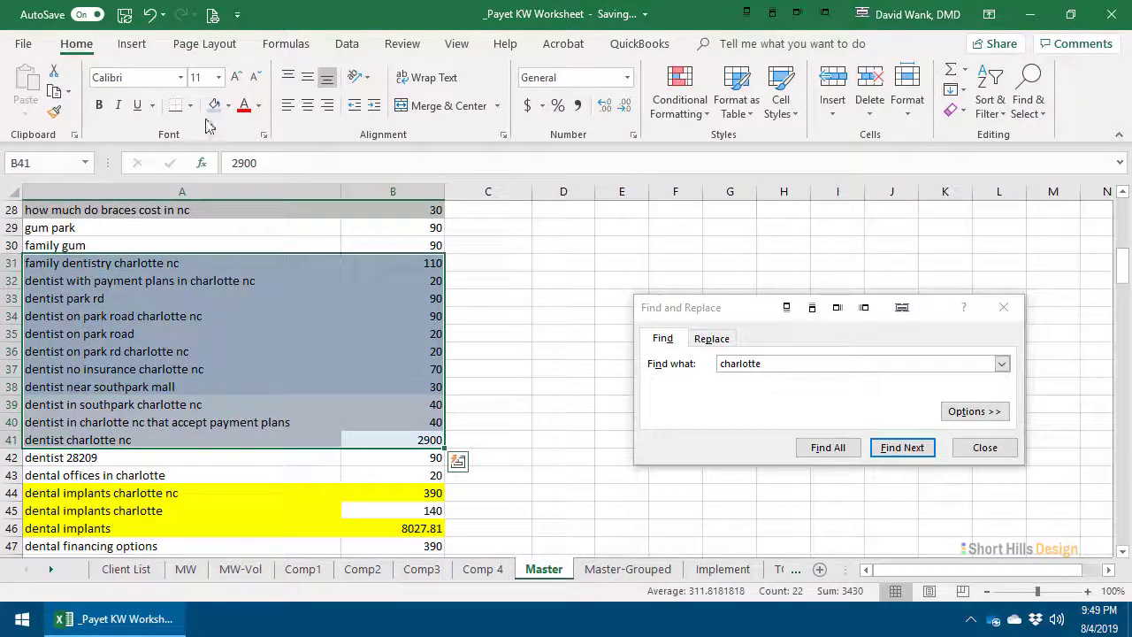
scroll(200, 320, "down", 2)
left_click_drag(210, 358, 380, 367)
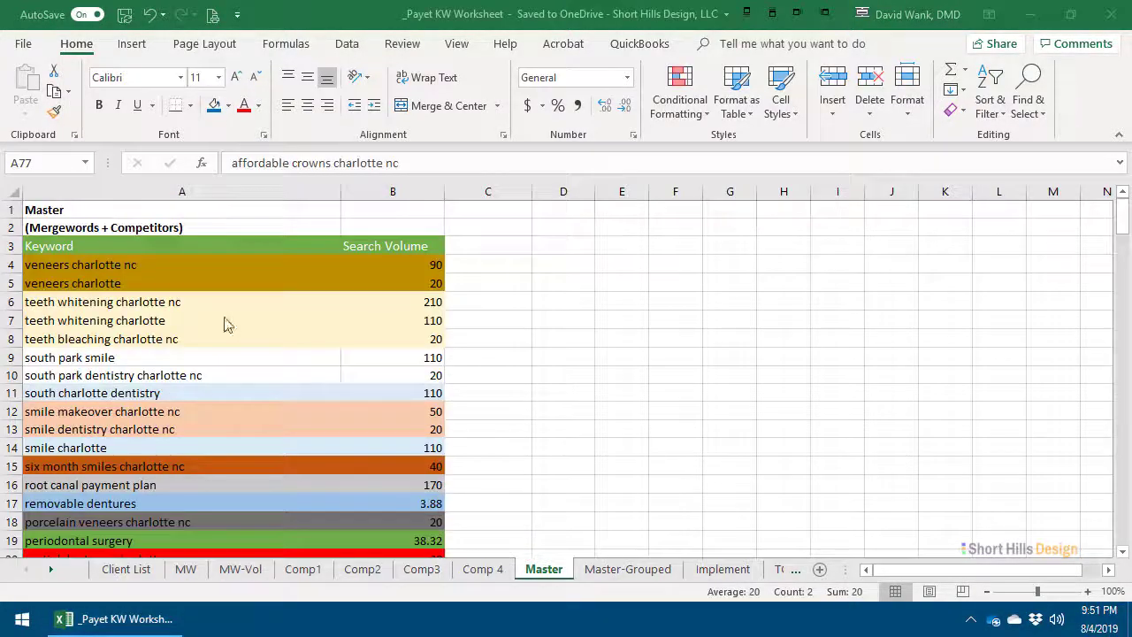
Step: Copy the color-coded keywords and their search volumes, A4:B78, from the Master sheet
scroll(228, 316, "down", 17)
scroll(246, 303, "down", 8)
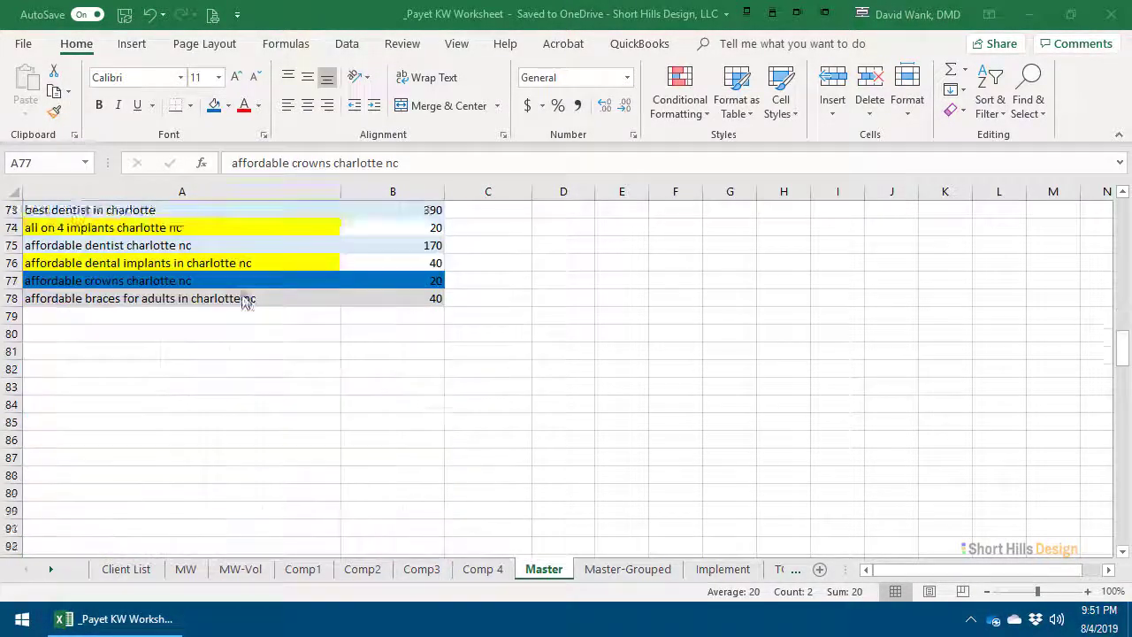
scroll(242, 299, "up", 11)
scroll(254, 289, "up", 14)
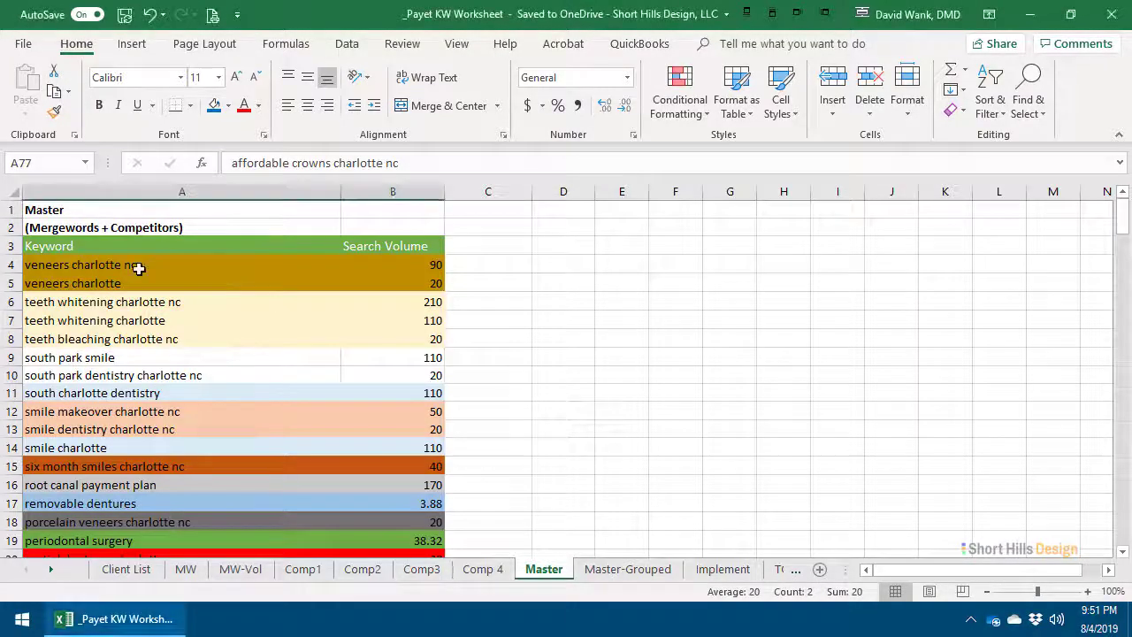
left_click_drag(186, 264, 398, 231)
key("ctrl+c")
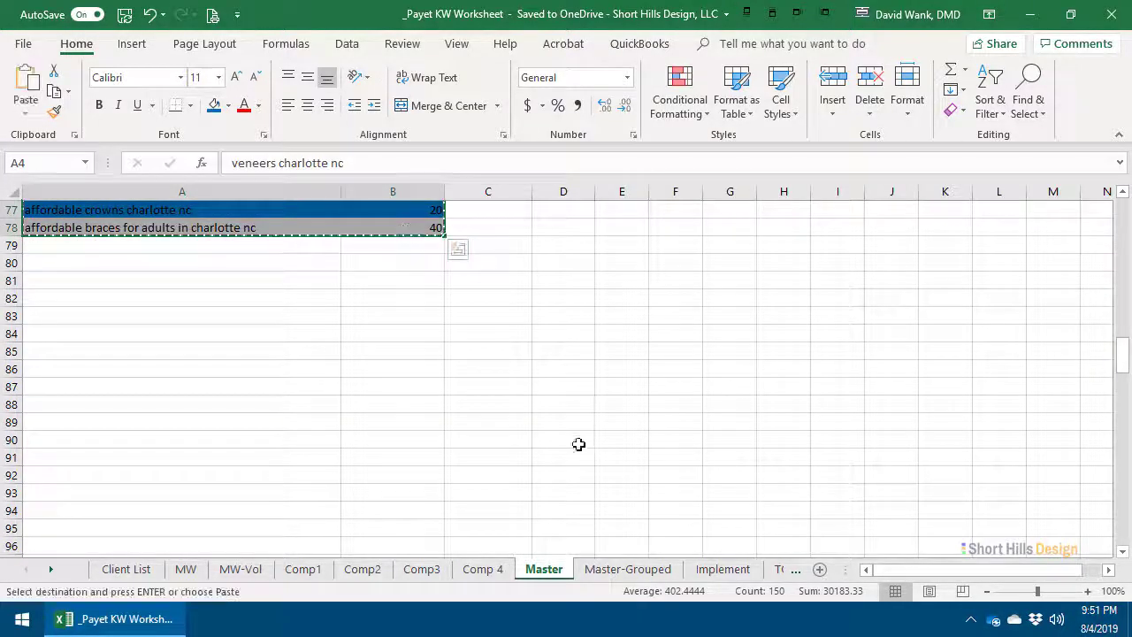
Step: Paste the copied keywords and search volumes into the Master-Grouped sheet, starting at A4
left_click(604, 572)
left_click(195, 262)
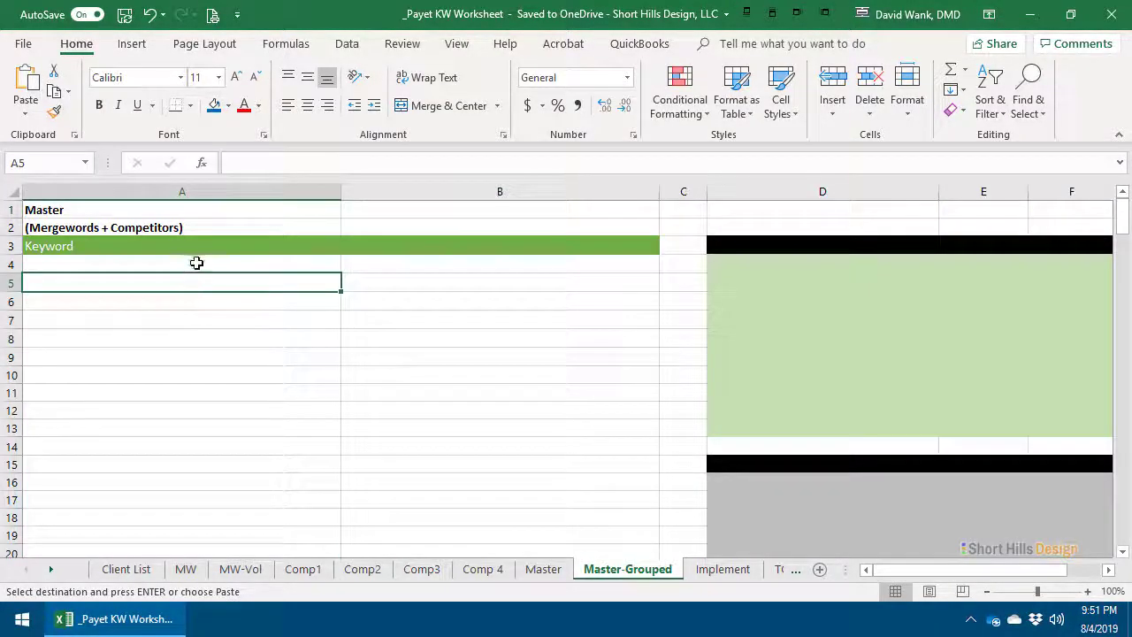
key("ctrl+v")
left_click(455, 306)
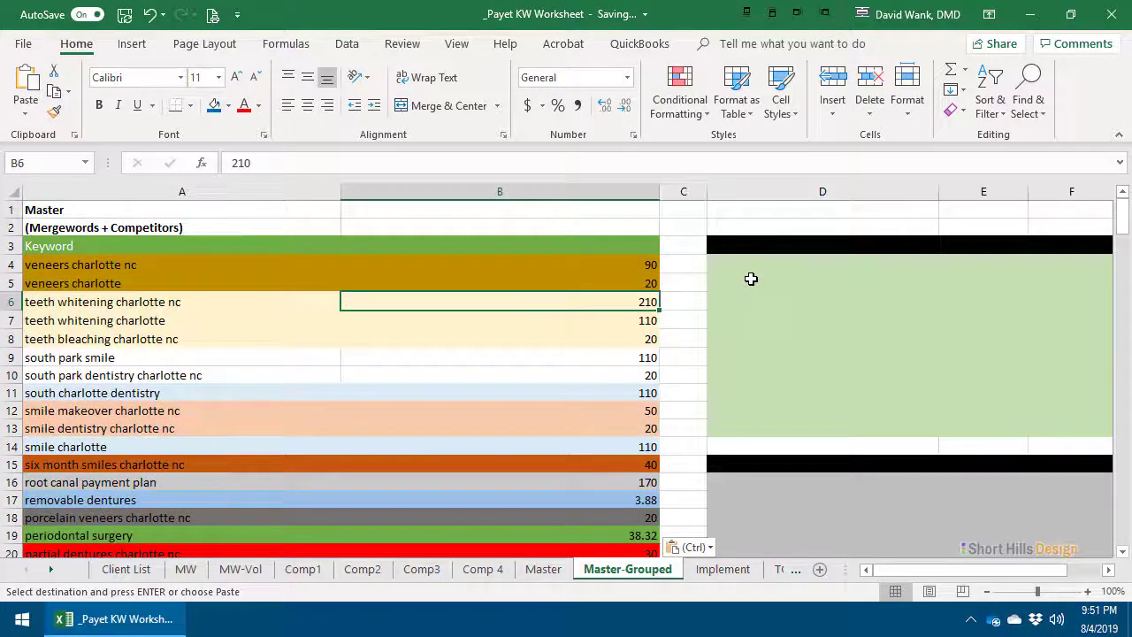
Step: Zoom the Master-Grouped sheet out to 50% and examine the empty colored topic blocks beside the keyword list
left_click(987, 591)
left_click(986, 590)
left_click(987, 591)
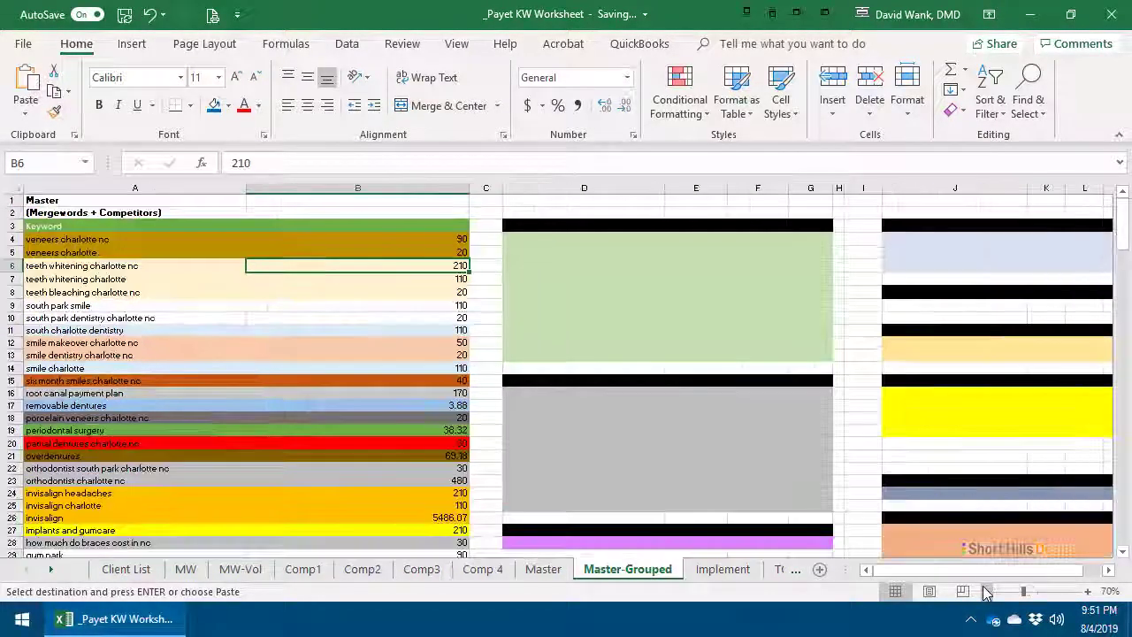
left_click(987, 591)
left_click(987, 591)
scroll(899, 429, "down", 12)
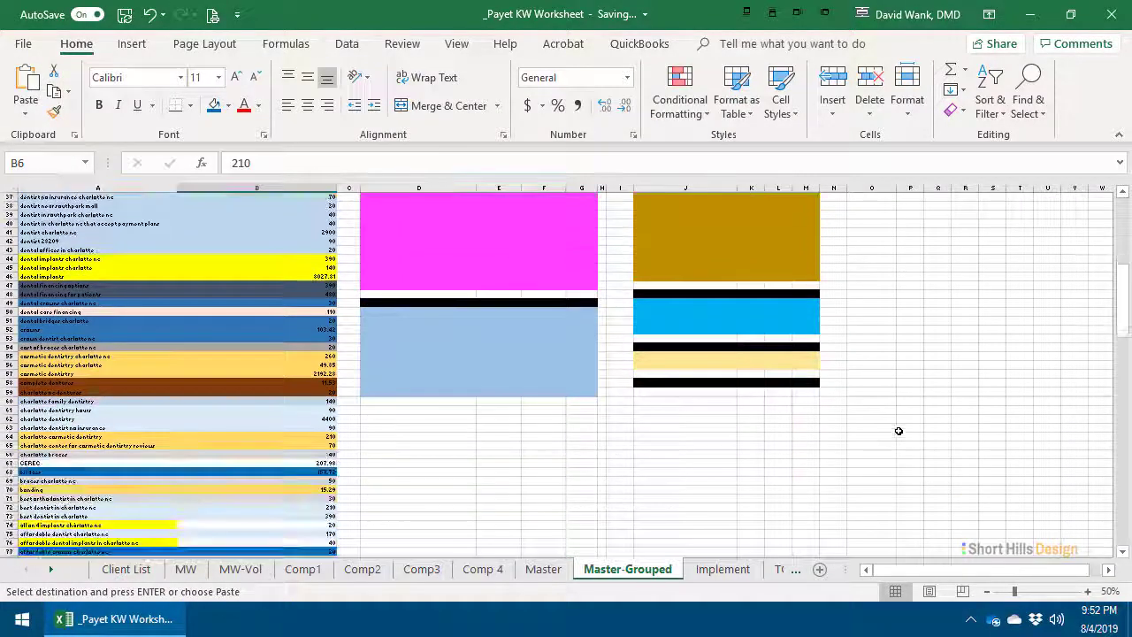
scroll(899, 429, "up", 6)
scroll(899, 429, "up", 6)
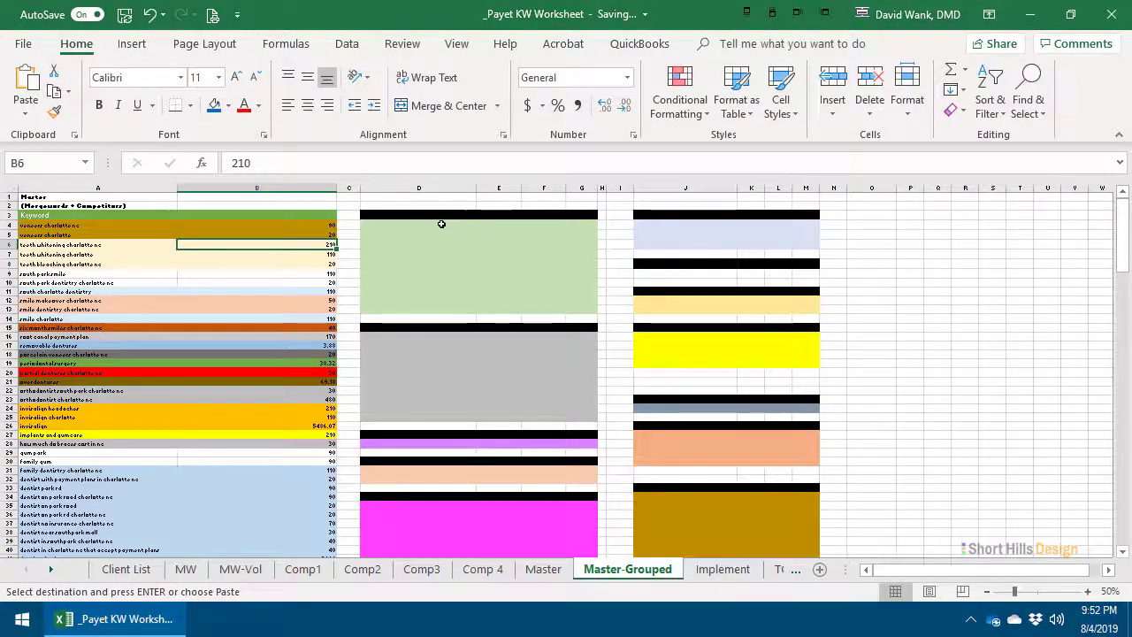
left_click_drag(443, 222, 578, 312)
left_click(576, 306)
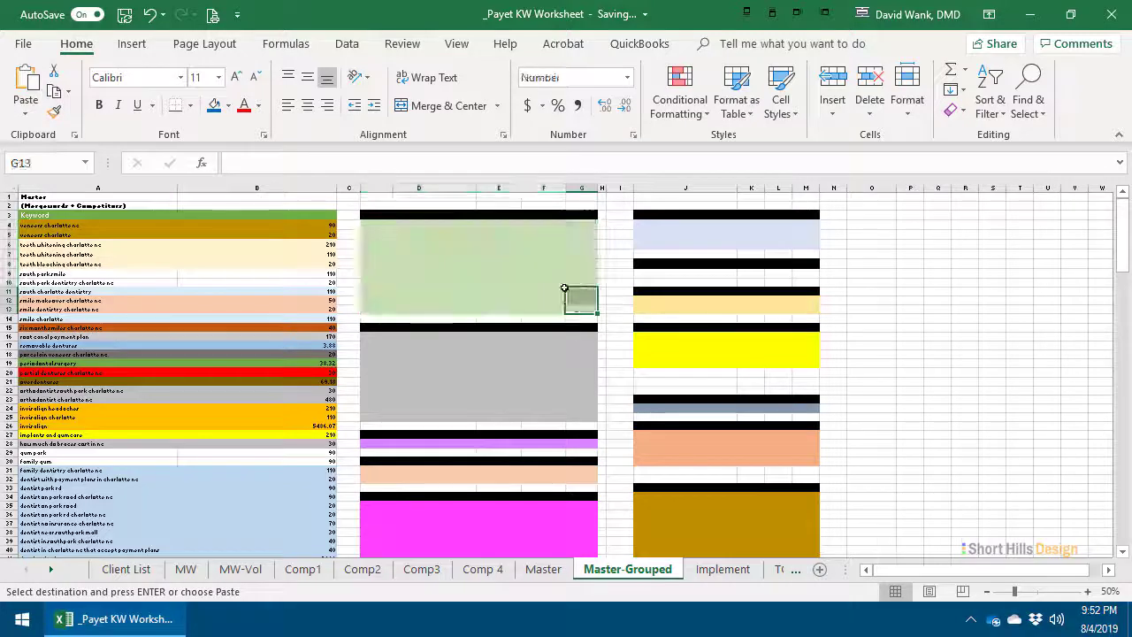
scroll(150, 521, "down", 4)
scroll(434, 287, "up", 4)
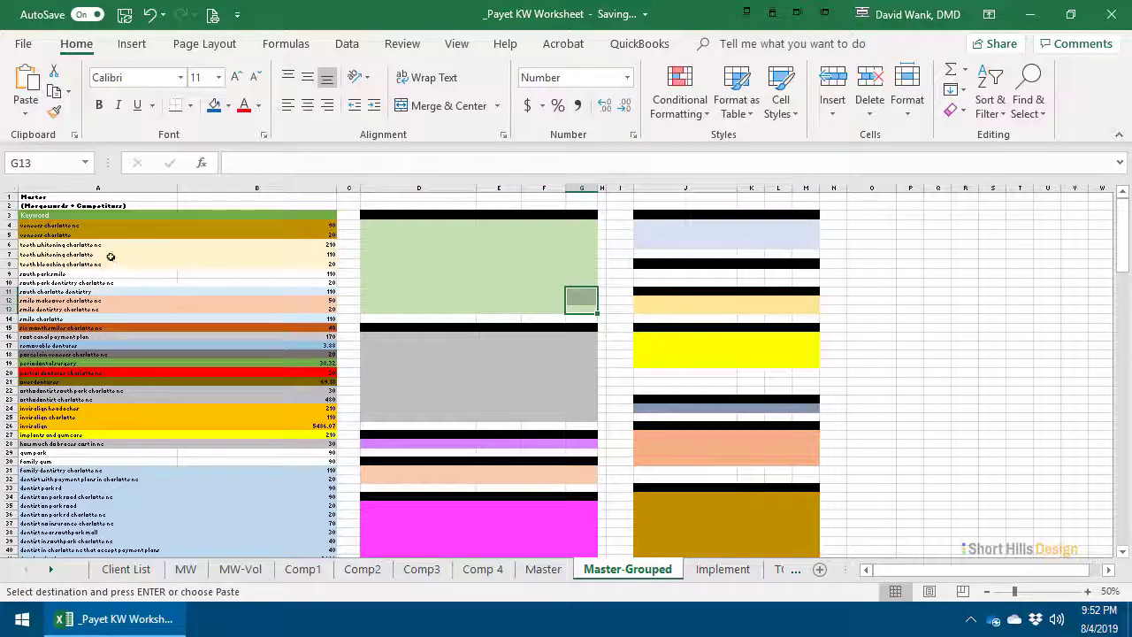
Step: Move the two veneers keywords and their search volumes from A4:B5 to the block at J12:K13
left_click_drag(91, 230, 721, 257)
left_click_drag(763, 314, 745, 306)
left_click(938, 291)
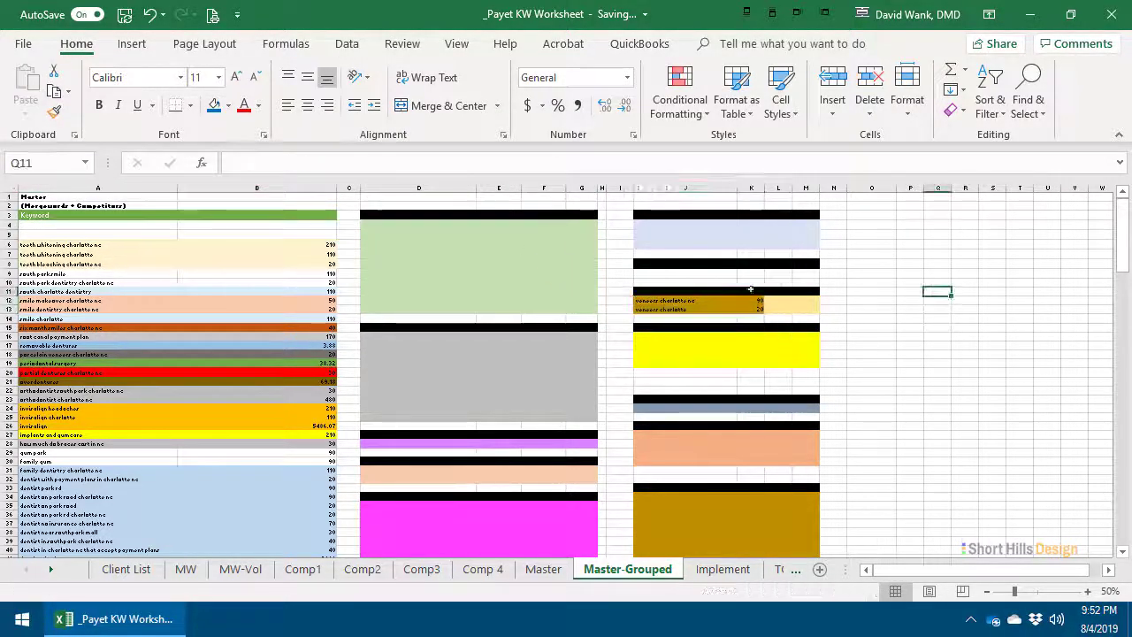
Step: Move the teeth whitening and bleaching keywords from A6:B8 to J4:K6, and the Invisalign keywords from A24:B26 to D16:E18
left_click_drag(104, 247, 752, 231)
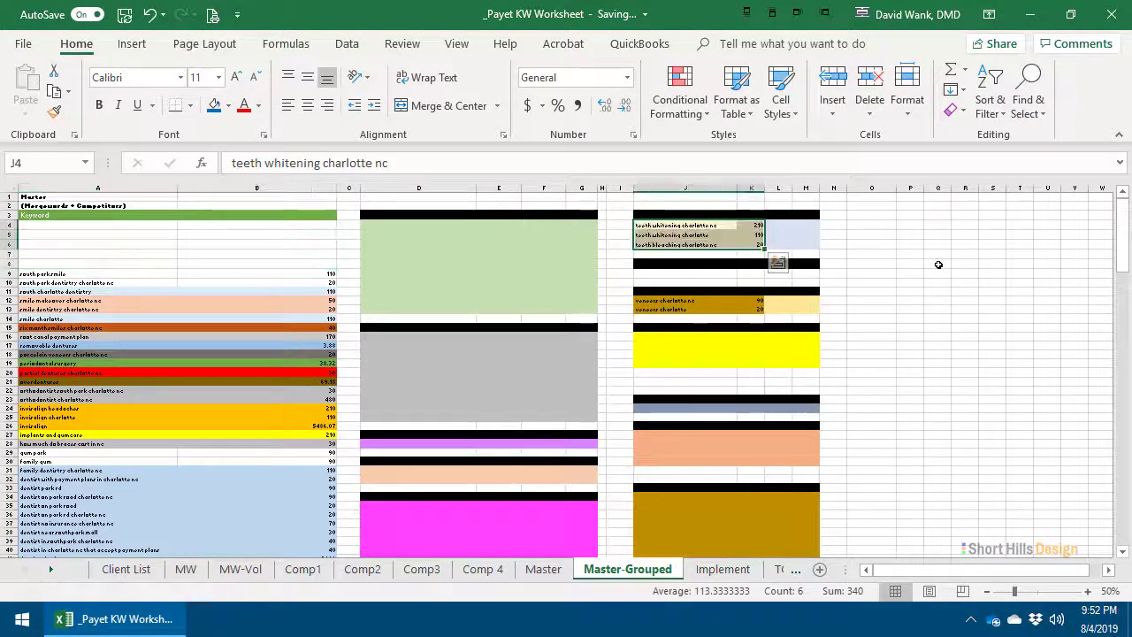
left_click(937, 263)
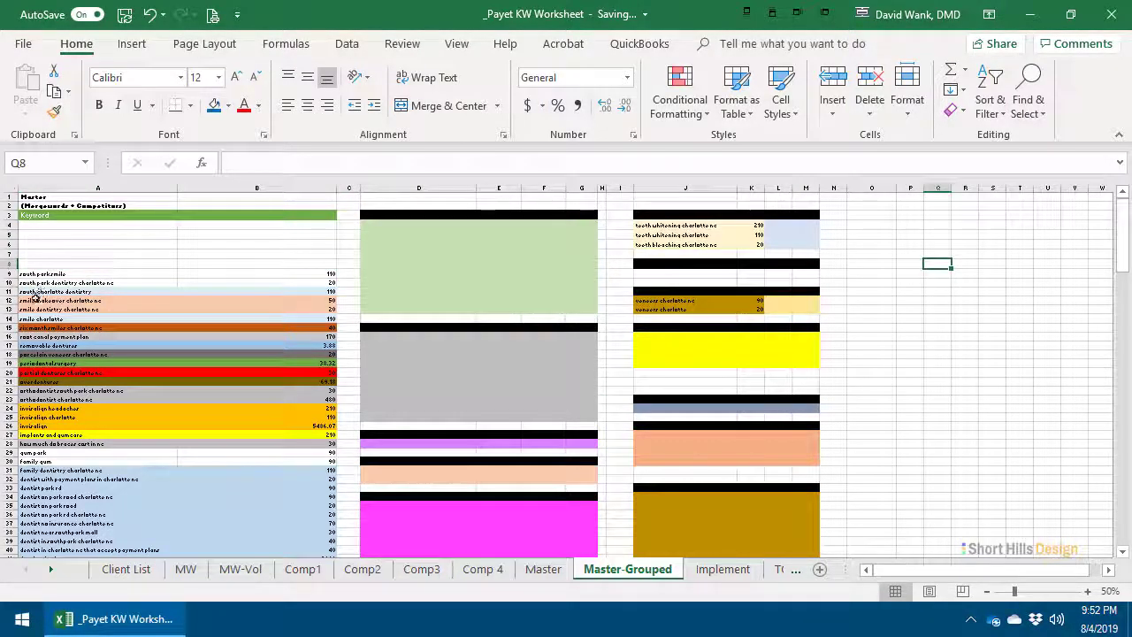
left_click_drag(53, 409, 483, 336)
left_click(22, 425)
Step: Move the family dentistry and dentist keywords with their search volumes, A31:B39, into the green block beside the list
scroll(173, 367, "down", 3)
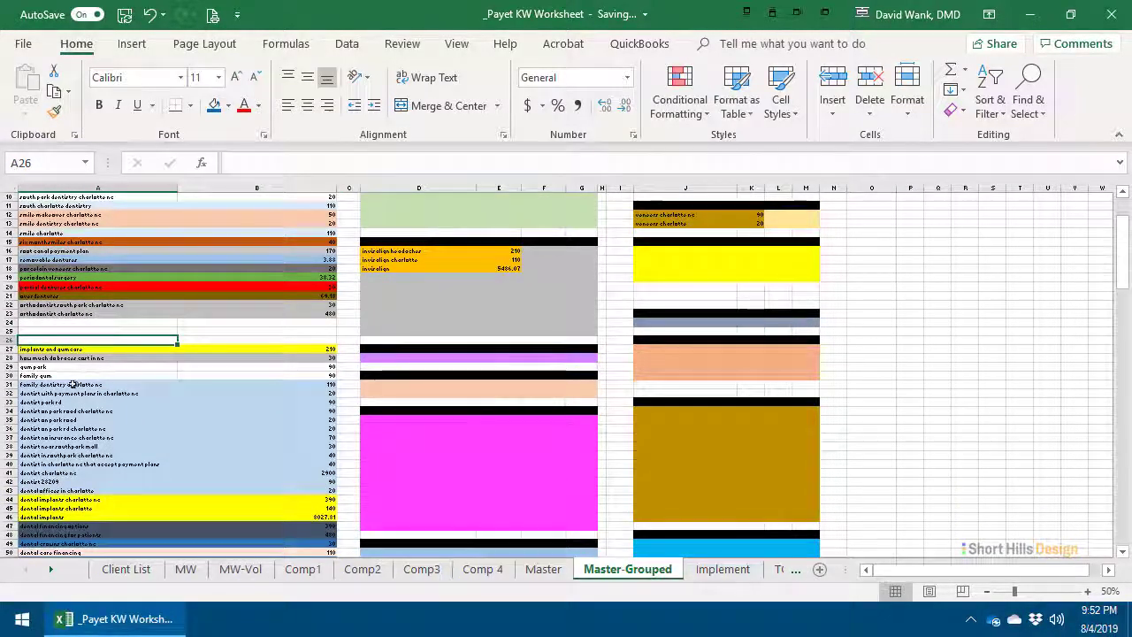
left_click_drag(71, 384, 335, 483)
scroll(309, 420, "up", 1)
scroll(309, 419, "up", 2)
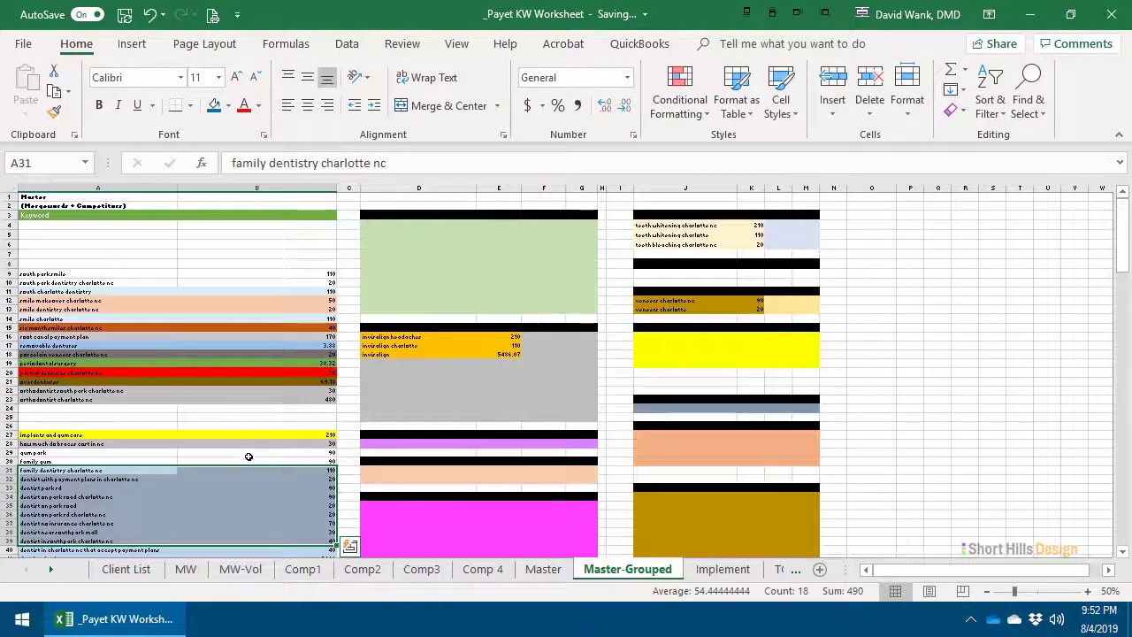
left_click_drag(245, 465, 500, 229)
left_click(560, 256)
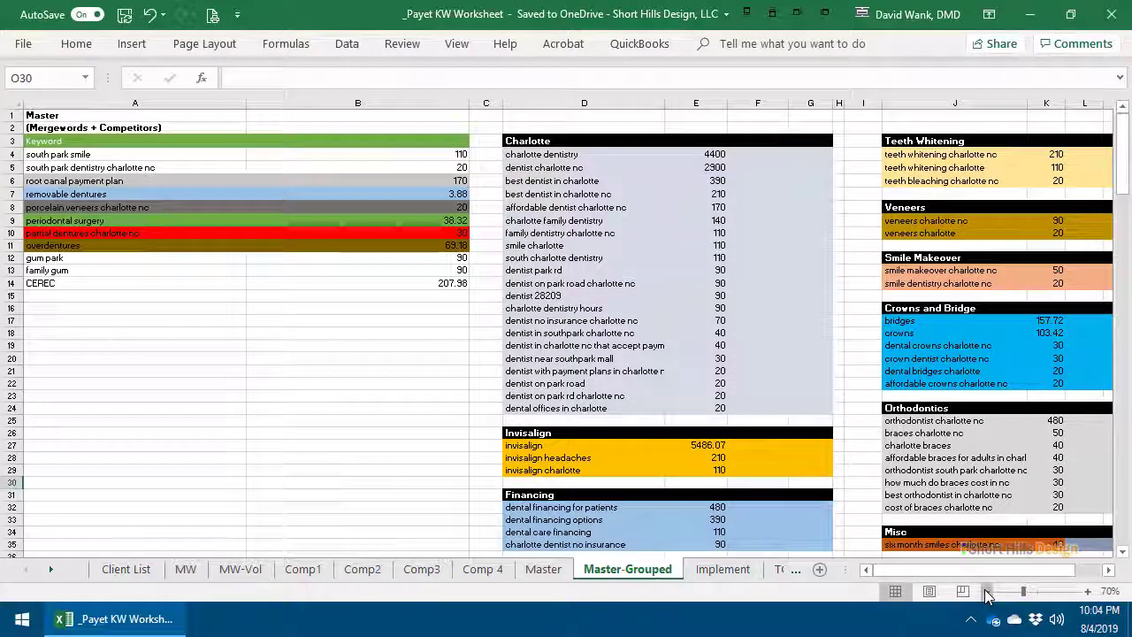
Step: Look over the completed, titled topic groups at 50% and 60% zoom, ending on the Charlotte heading in D3
left_click(987, 591)
left_click(987, 591)
scroll(665, 204, "down", 2)
scroll(665, 203, "up", 2)
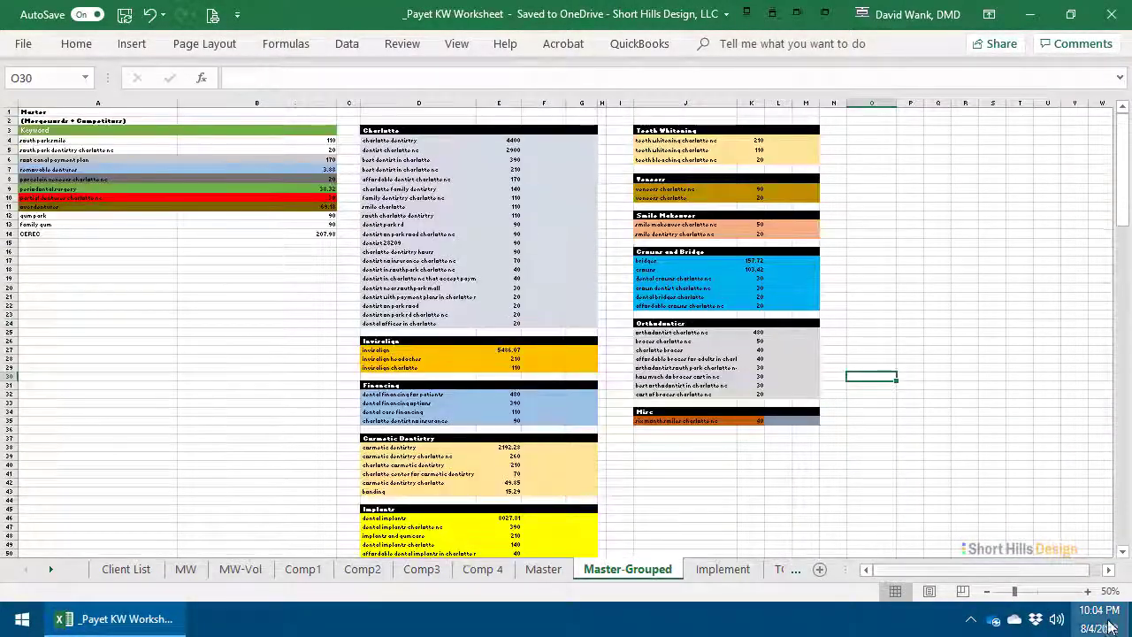
left_click(1088, 591)
scroll(378, 291, "up", 1)
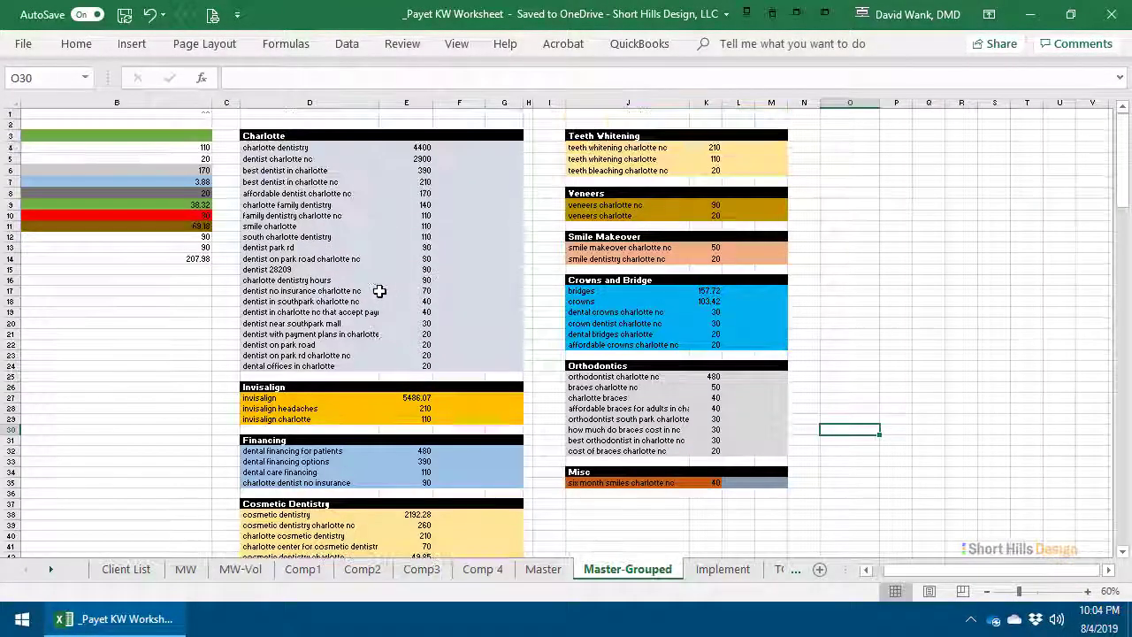
left_click(271, 135)
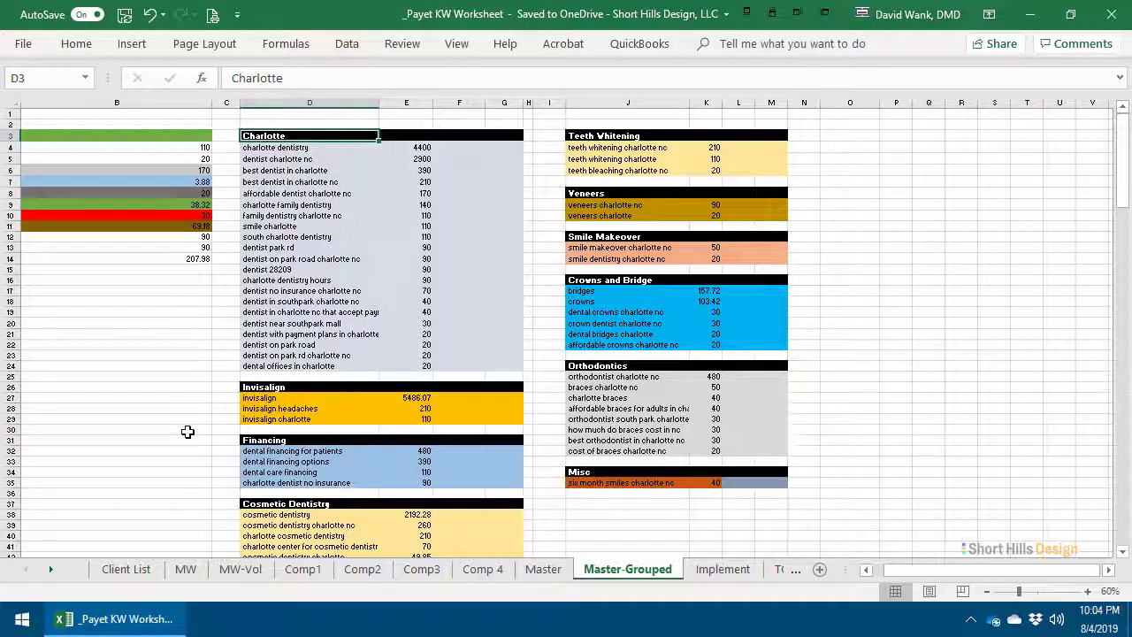
Step: Examine the Veneers group and the Teeth Whitening group, highlighting each heading with its keyword rows
left_click_drag(571, 192, 770, 215)
left_click(770, 216)
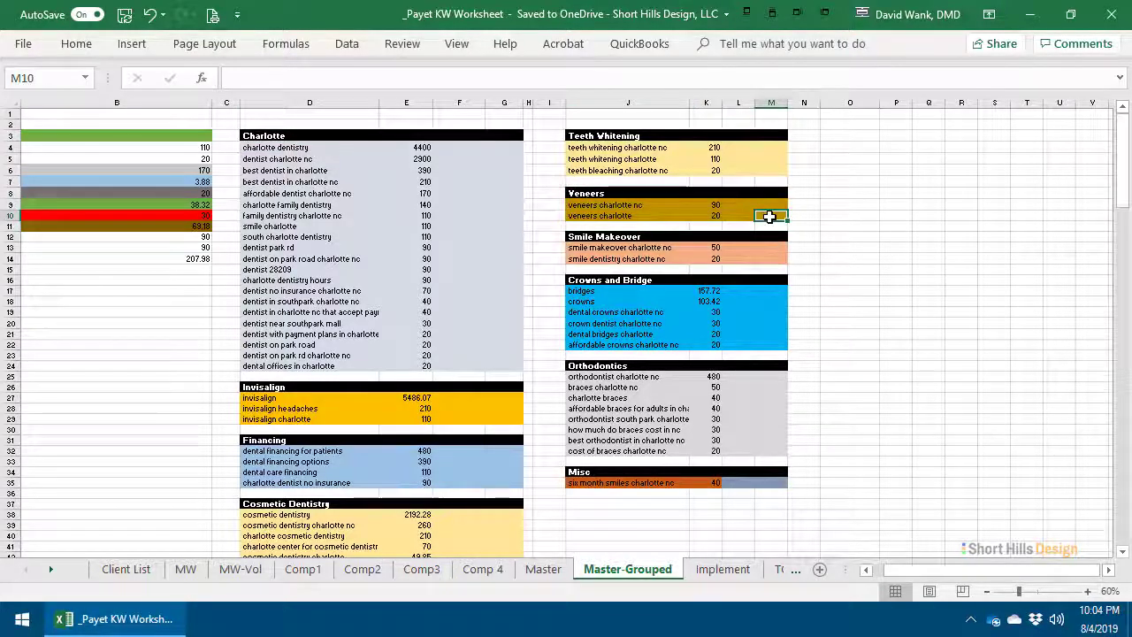
left_click_drag(610, 135, 764, 167)
left_click(896, 182)
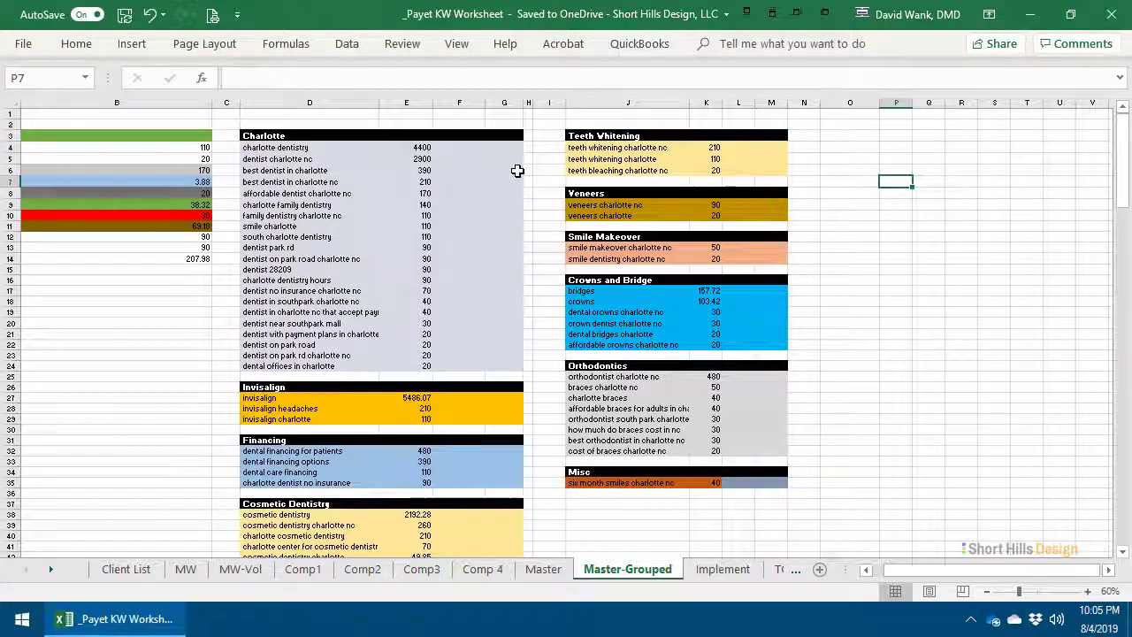
Step: Compare the teeth whitening keywords with the teeth bleaching keyword inside the Teeth Whitening group, J3:M6
left_click_drag(571, 142, 776, 172)
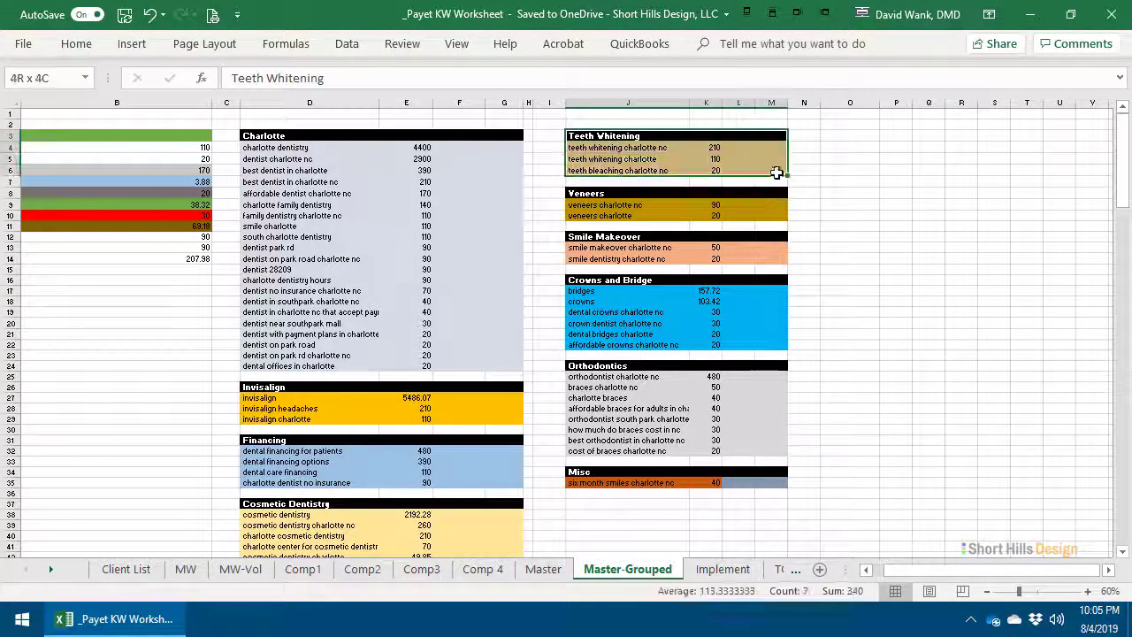
left_click(772, 171)
left_click_drag(582, 147, 779, 156)
left_click(771, 158)
left_click_drag(653, 149, 778, 159)
left_click(624, 172)
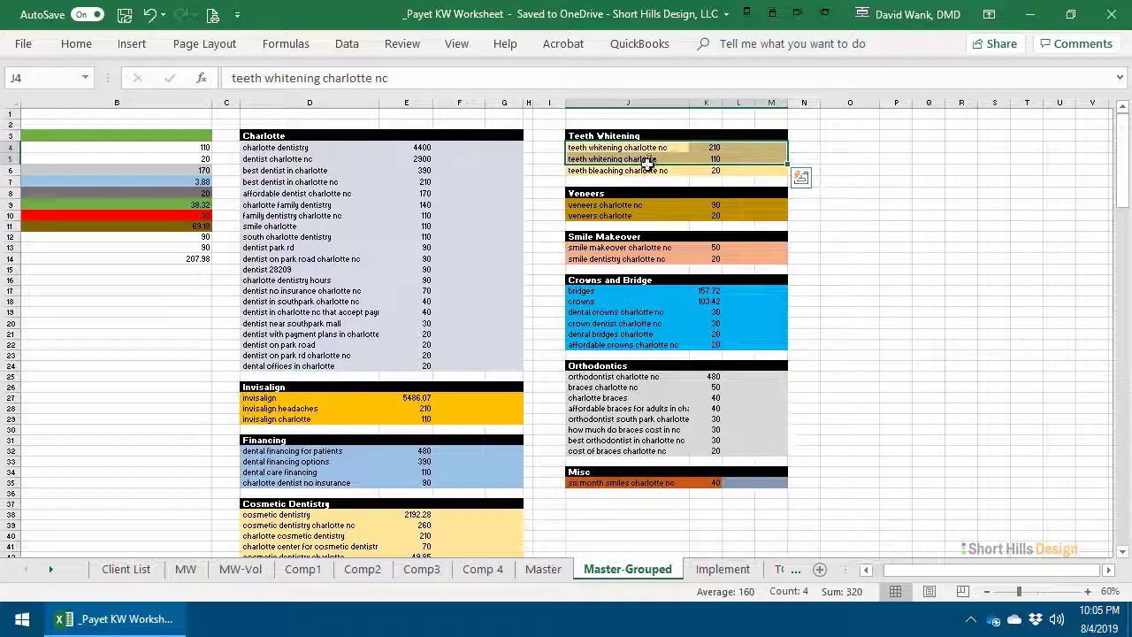
left_click_drag(643, 170, 762, 173)
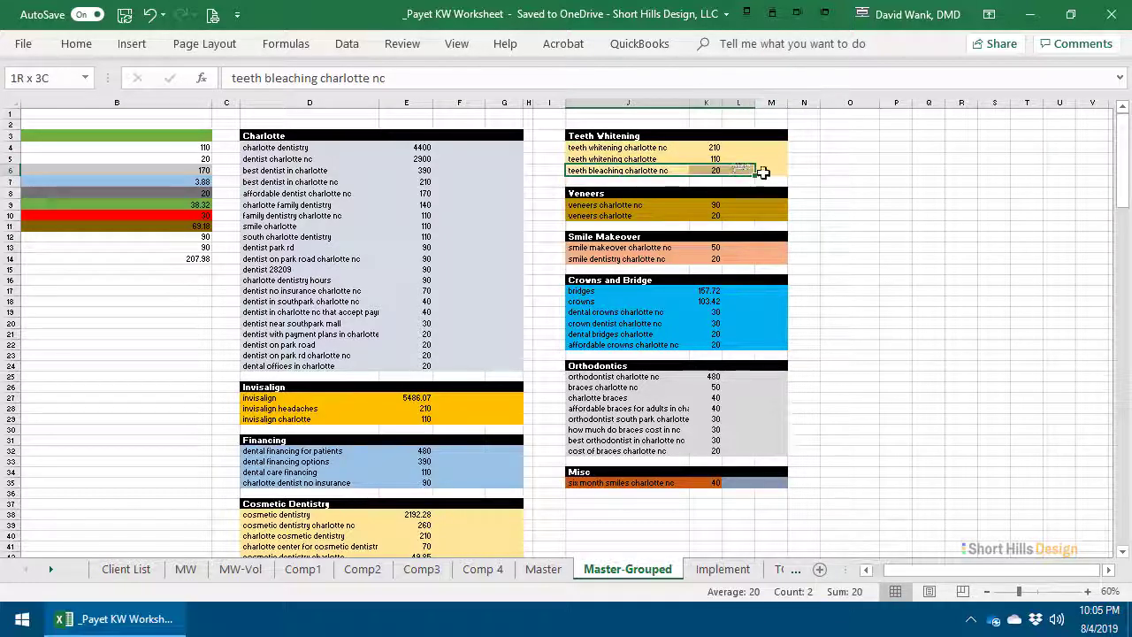
left_click(847, 179)
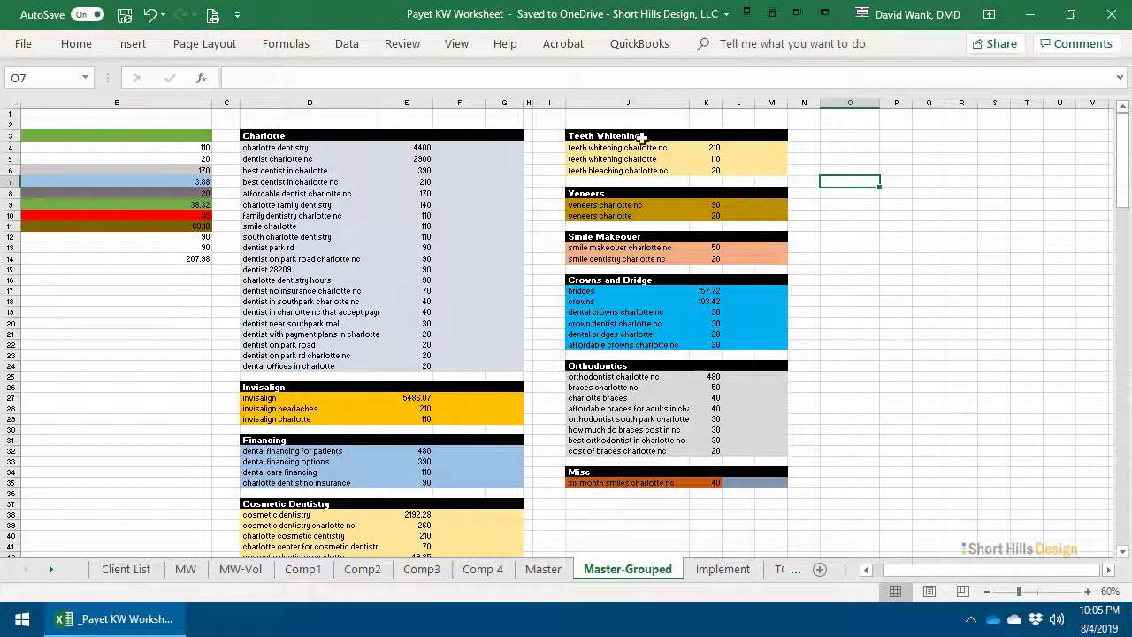
left_click_drag(622, 152, 781, 167)
left_click(771, 170)
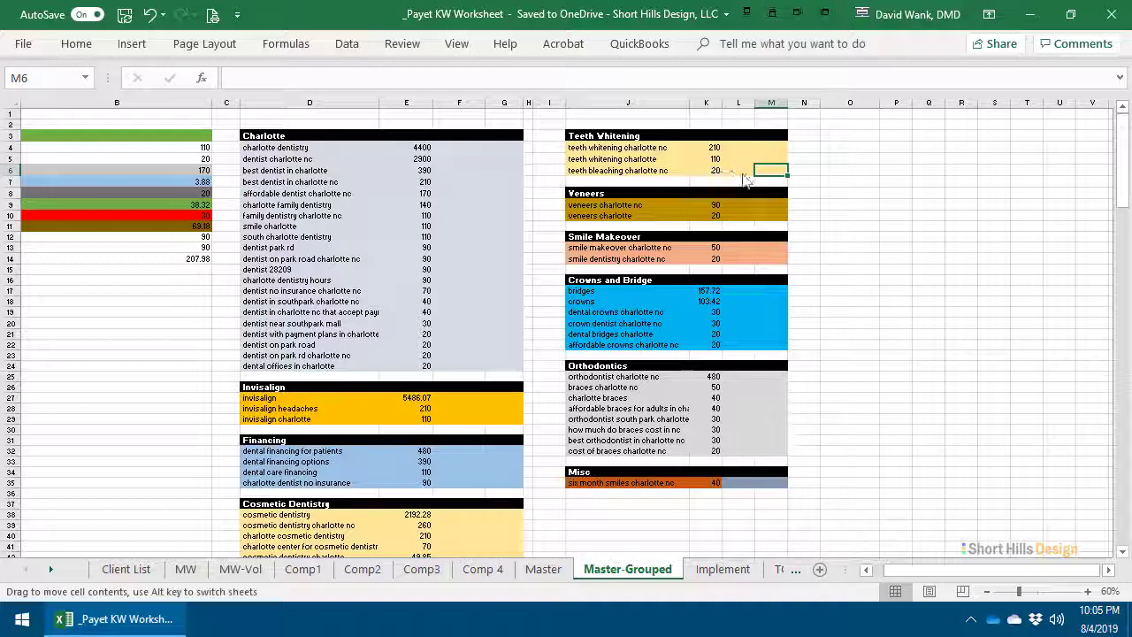
left_click(927, 170)
Step: Review the remaining topic groups down to Implants and examine the ungrouped keywords left in columns A and B
scroll(447, 416, "down", 5)
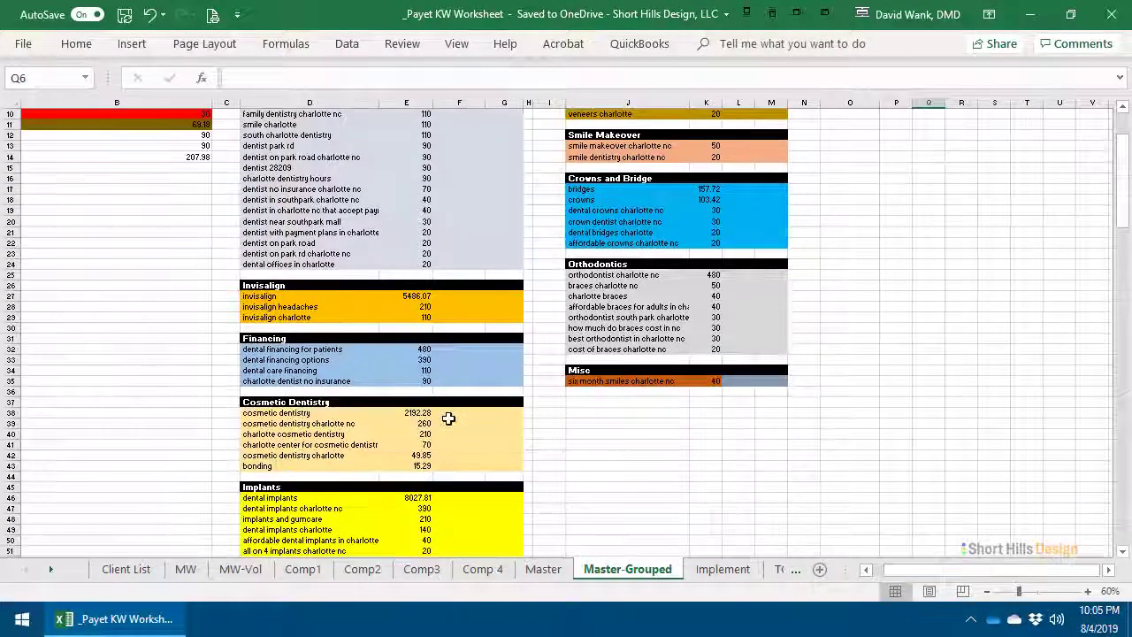
scroll(472, 417, "up", 5)
scroll(480, 177, "down", 1)
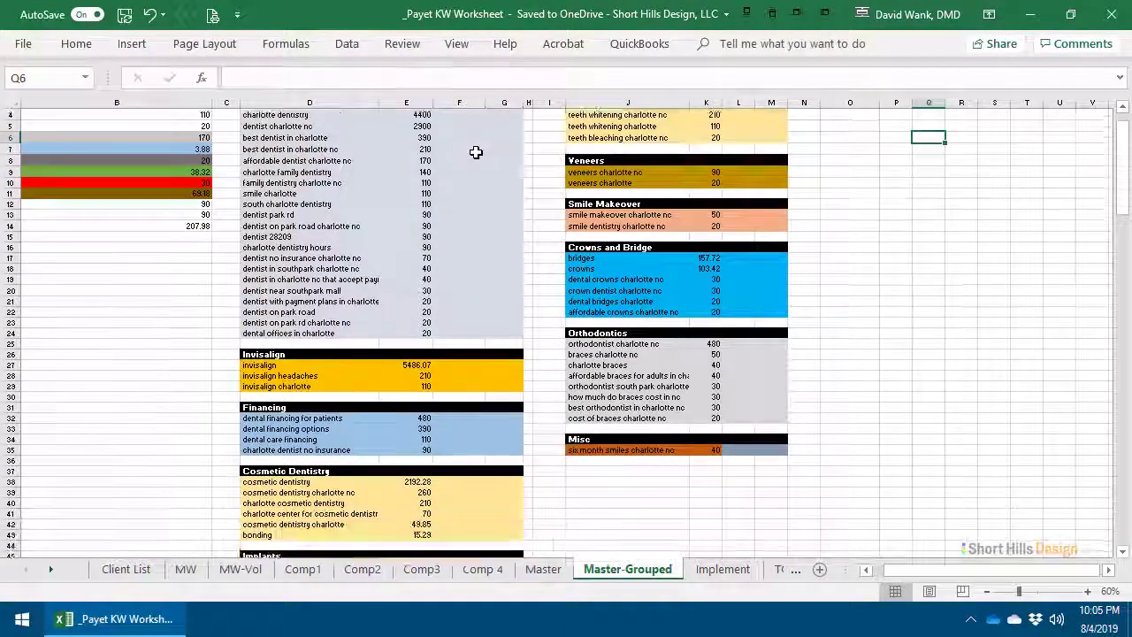
scroll(549, 230, "up", 1)
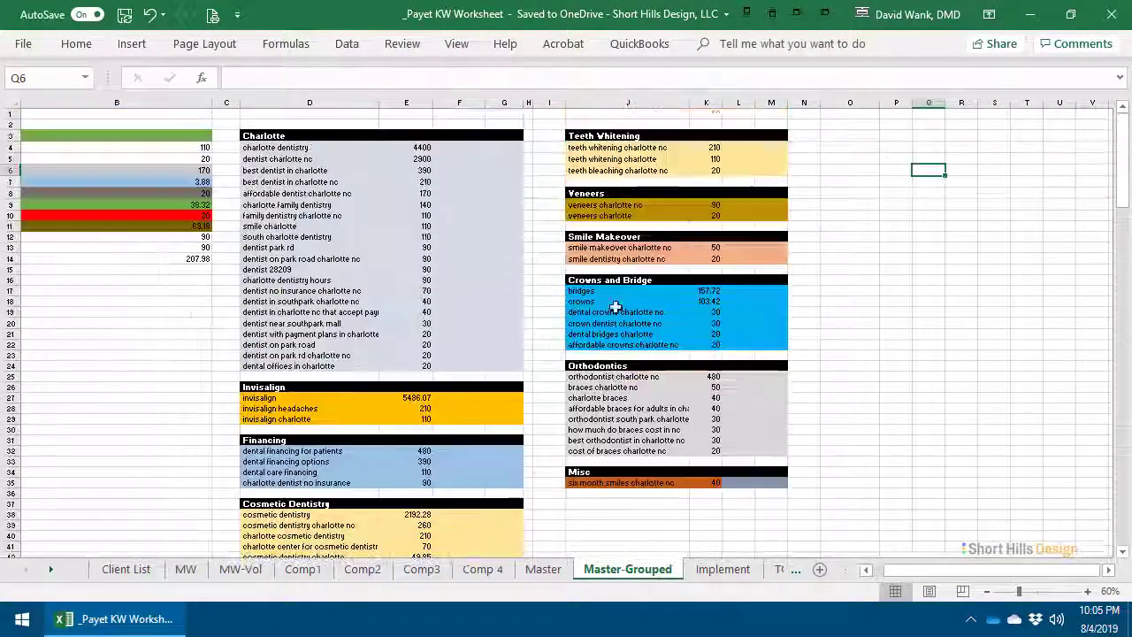
left_click(866, 570)
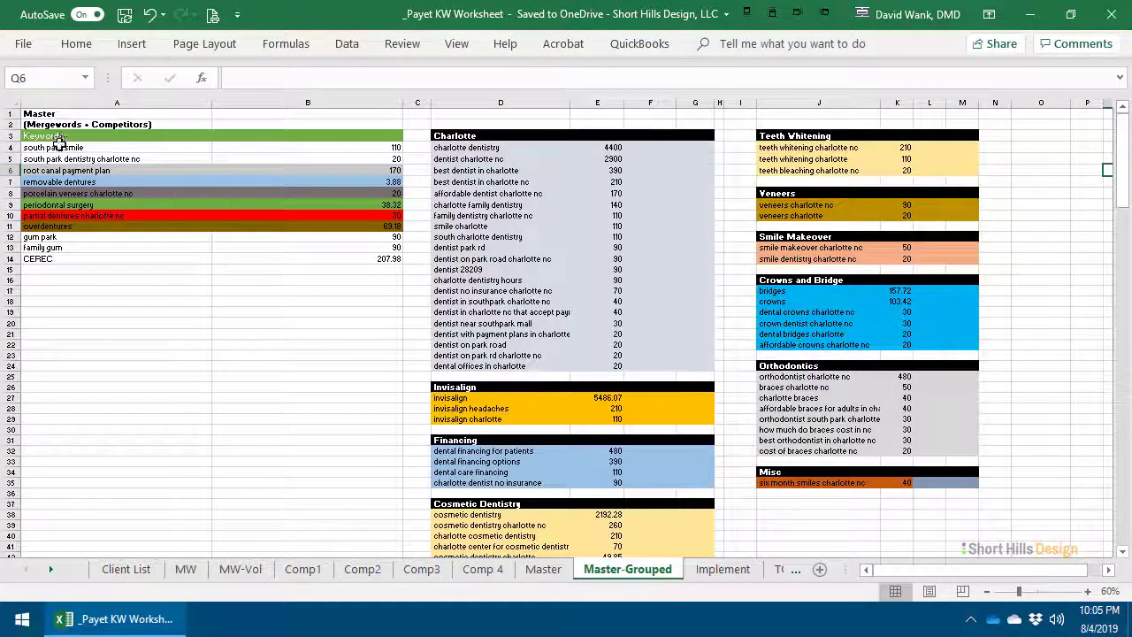
left_click_drag(70, 147, 379, 168)
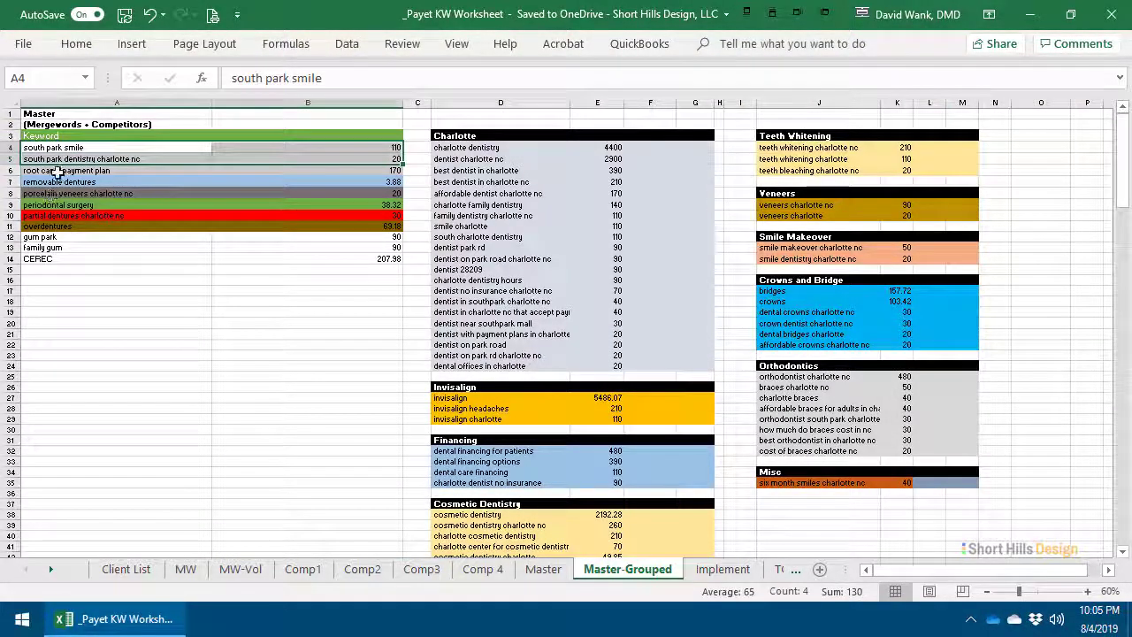
left_click(61, 158)
left_click_drag(101, 171, 329, 236)
left_click(329, 235)
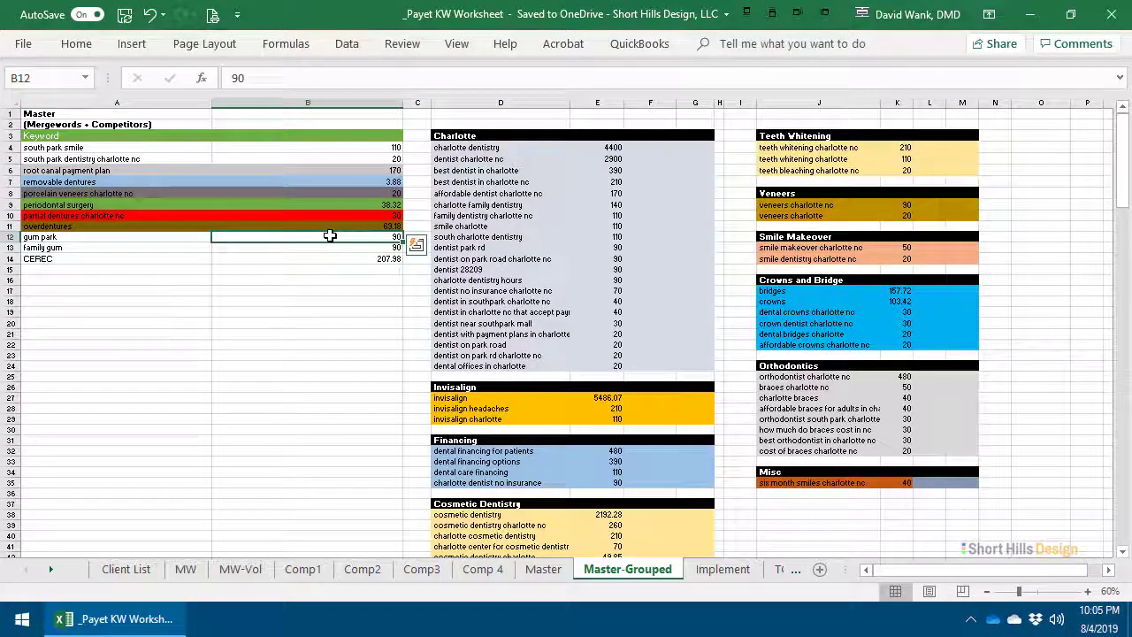
Step: Try to move the ungrouped keywords in A6:B11 below the Misc group at K36, and undo the move
left_click_drag(106, 171, 329, 228)
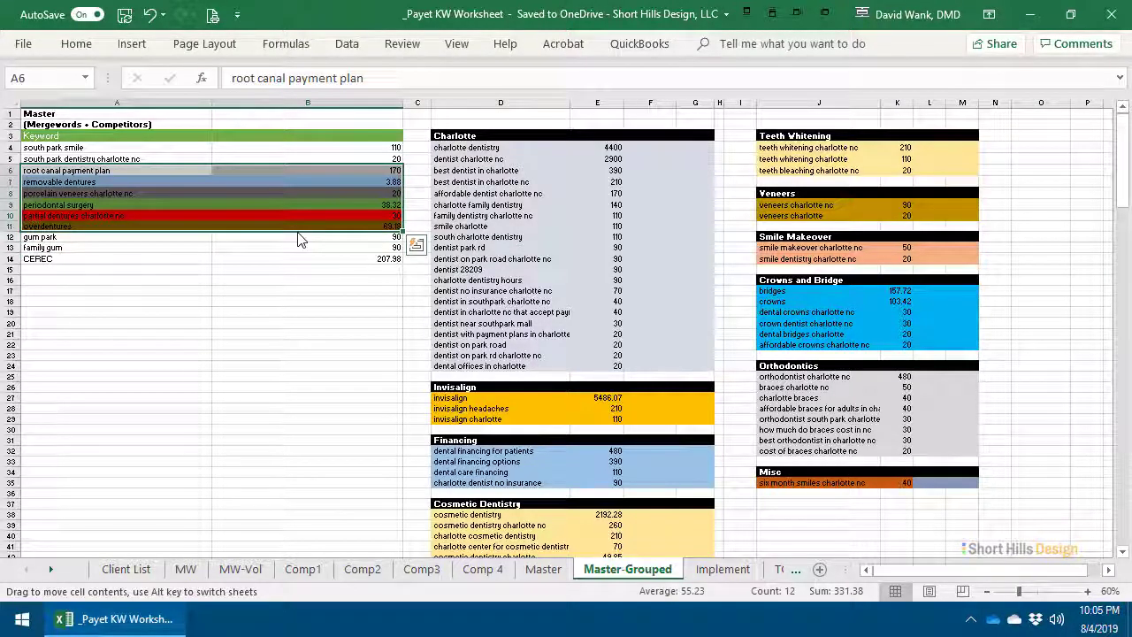
left_click(299, 226)
left_click_drag(132, 159, 918, 546)
left_click(97, 203)
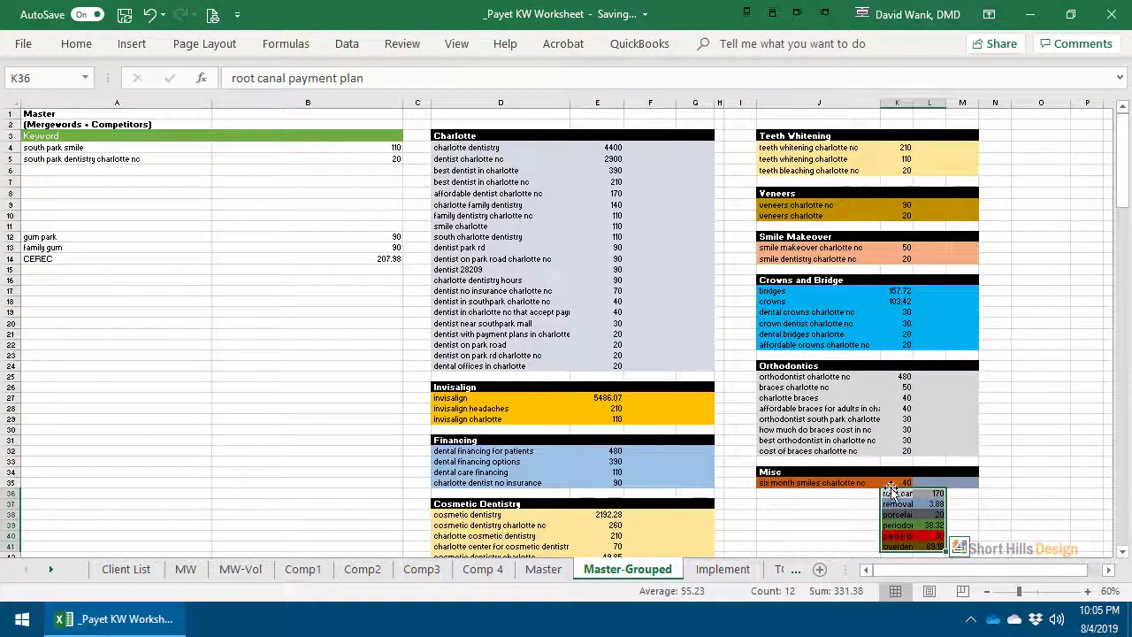
key("ctrl+z")
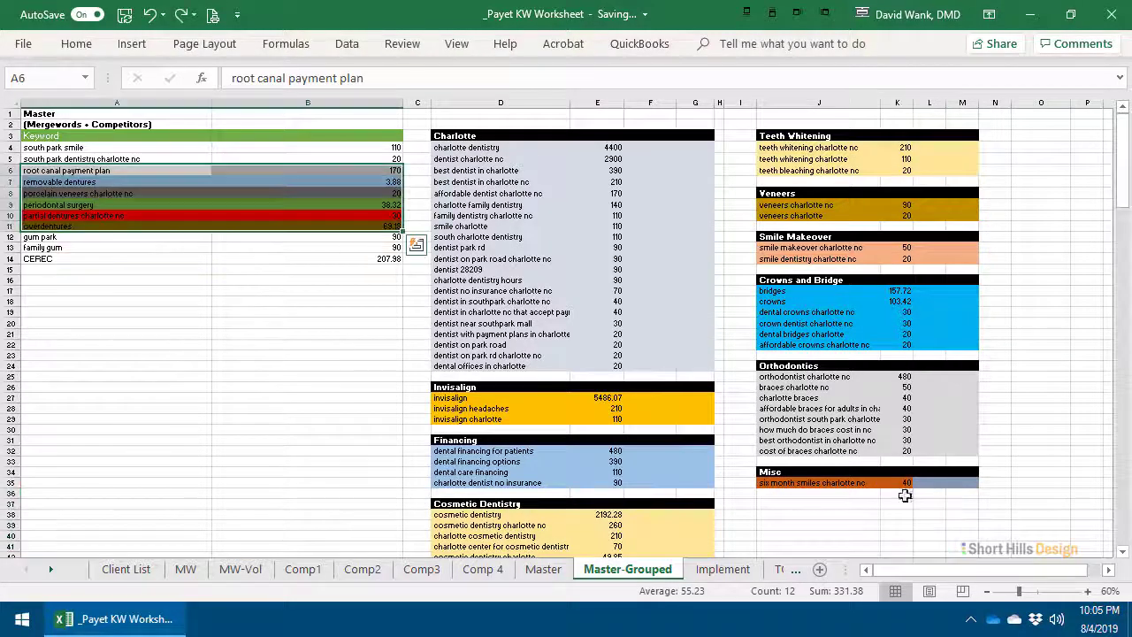
Step: Try pasting a copy of the colored keywords in A6:B11 under the Misc group, starting at J36
left_click(250, 279)
left_click_drag(136, 174, 302, 230)
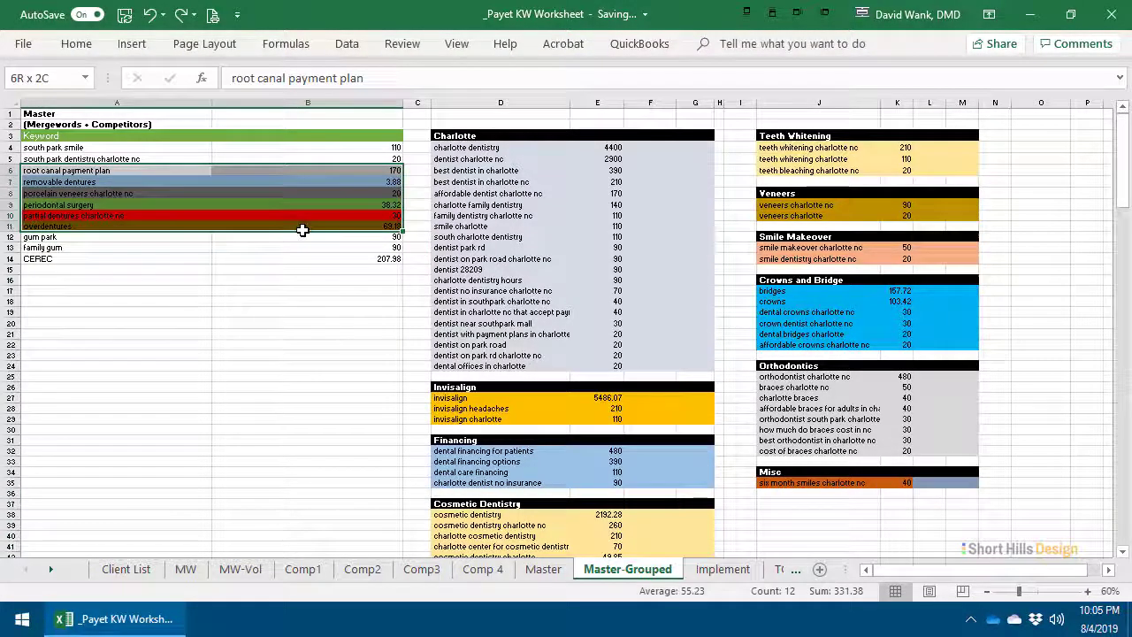
key("ctrl+c")
scroll(779, 354, "down", 3)
left_click(802, 390)
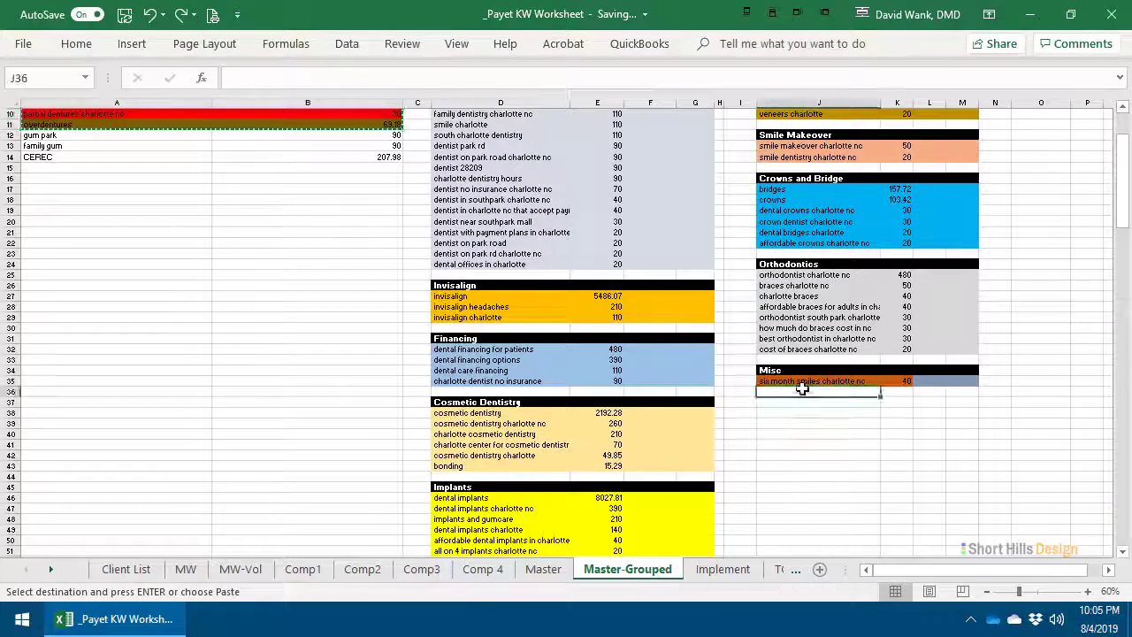
key("ctrl+v")
left_click(956, 413)
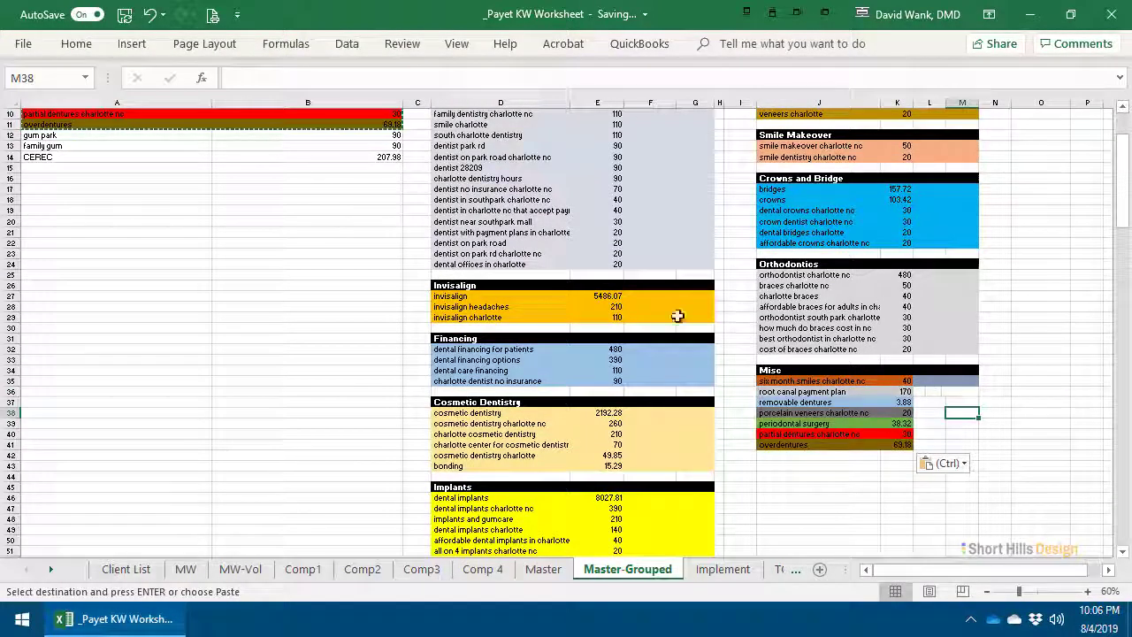
Step: Undo the keyword copy pasted below the six month smiles row in the Misc group
scroll(182, 239, "up", 2)
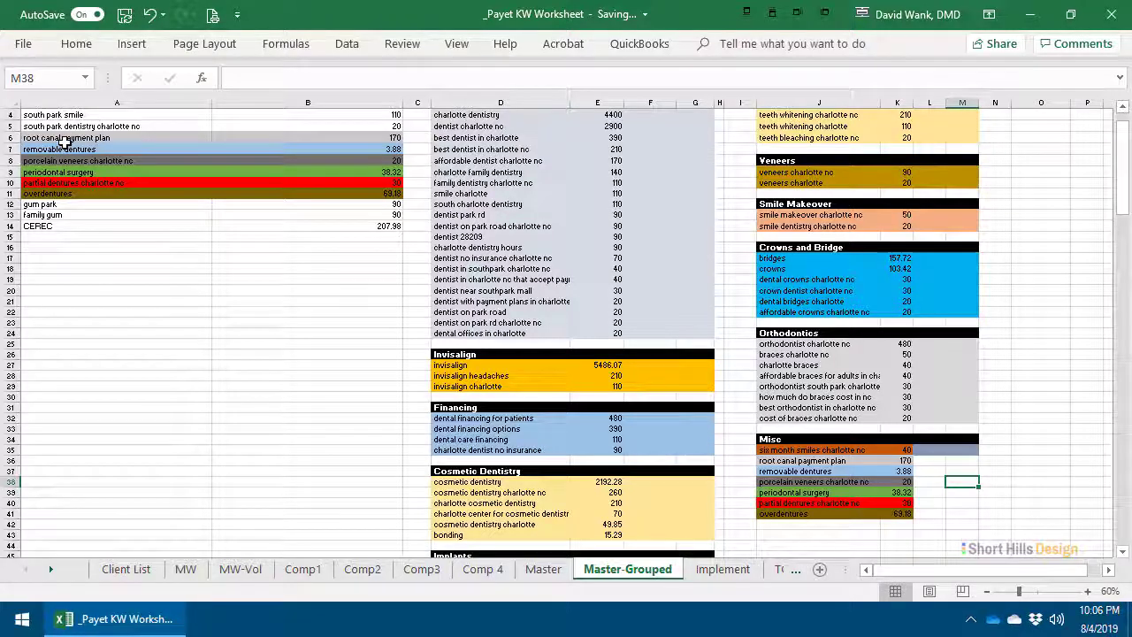
left_click_drag(63, 142, 389, 193)
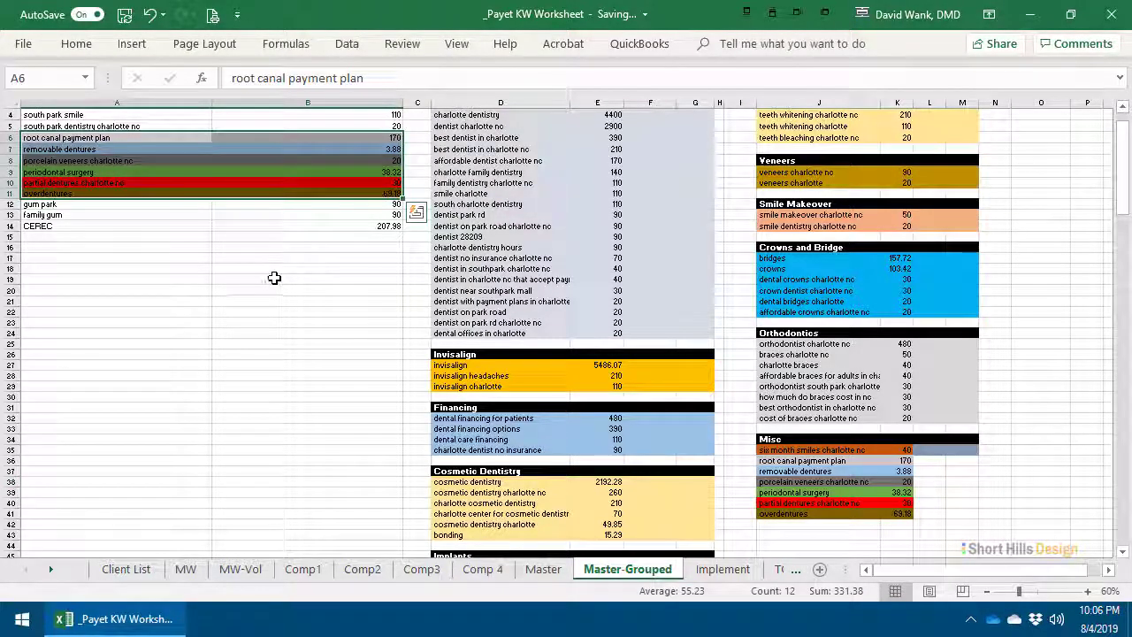
key("ctrl+c")
left_click(793, 474)
key("ctrl+z")
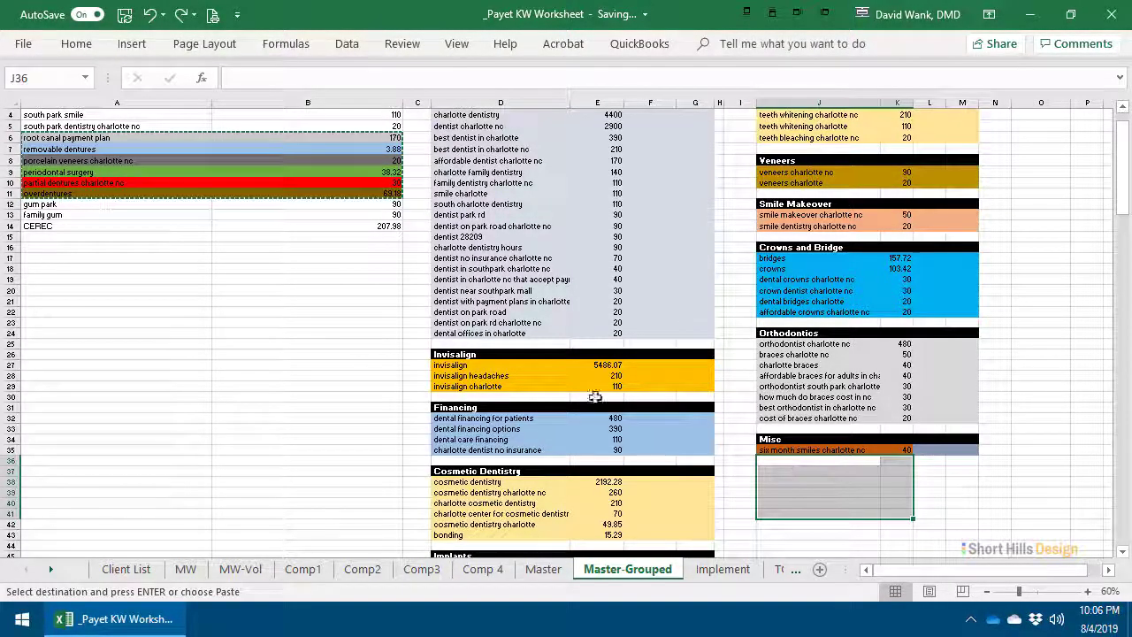
scroll(26, 215, "up", 1)
left_click(308, 376)
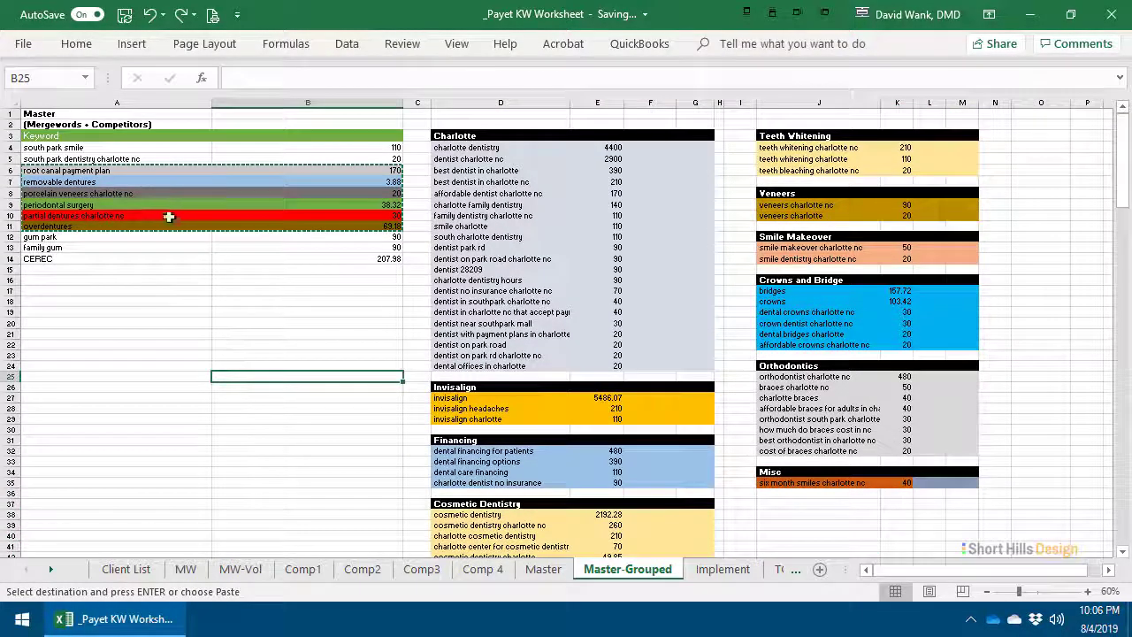
Step: Move the keywords in A6:B11 into the Misc group starting at J36, and the CEREC row to J42
left_click(177, 172)
left_click_drag(210, 177, 328, 231)
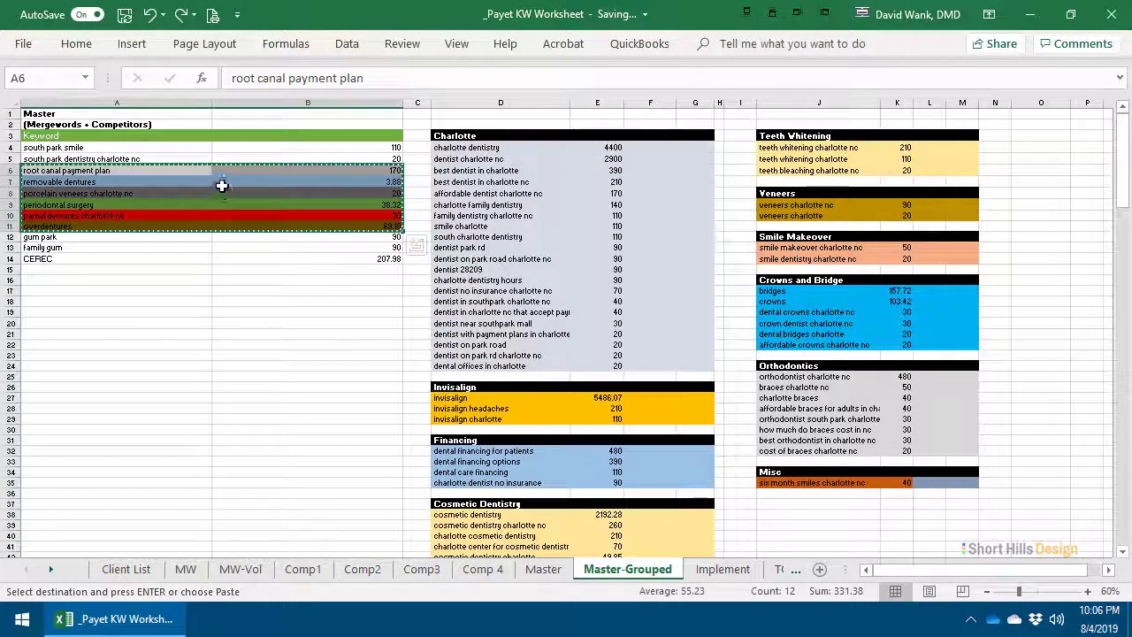
left_click_drag(203, 168, 765, 480)
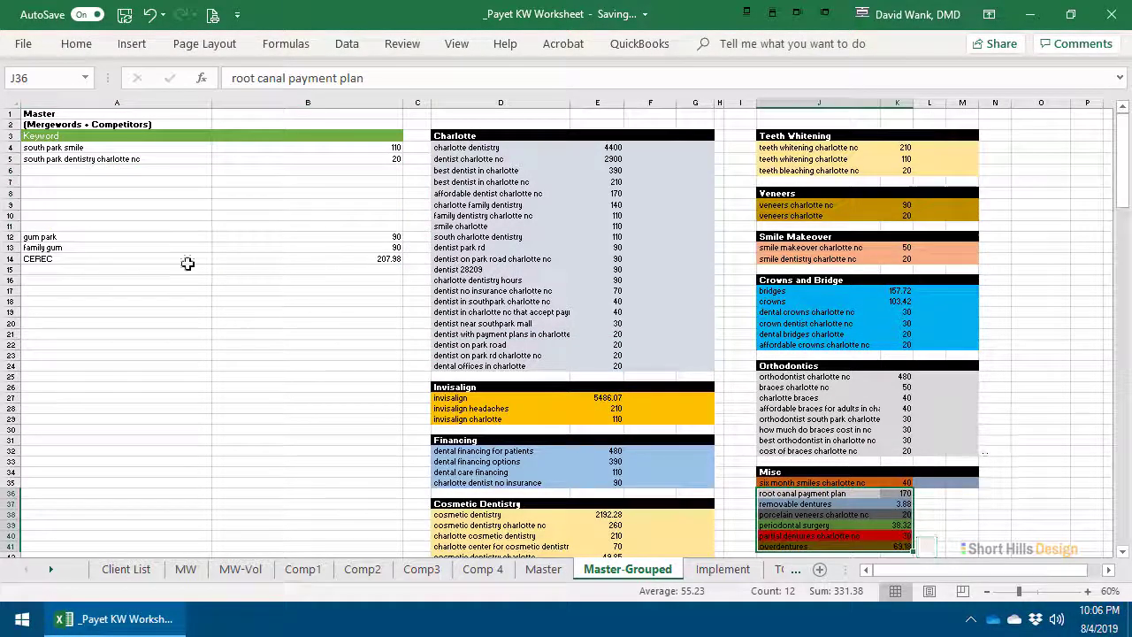
left_click(74, 246)
left_click(60, 258)
left_click_drag(295, 286, 895, 478)
left_click(995, 437)
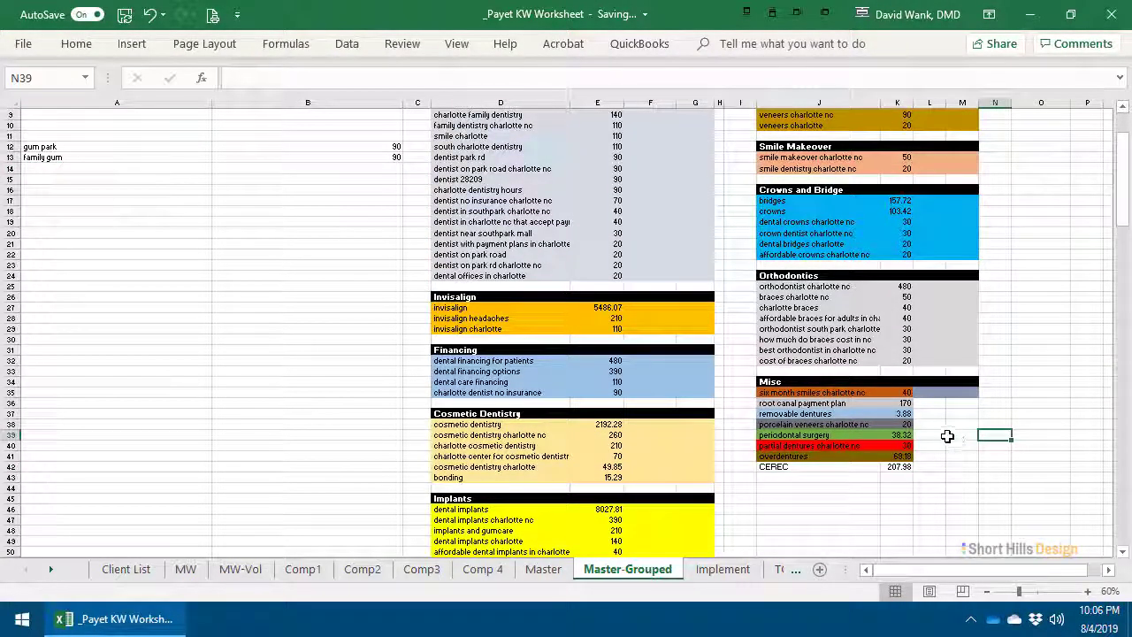
Step: Fill all Misc group keyword rows, J35:M42, with a single light green color
left_click(896, 464)
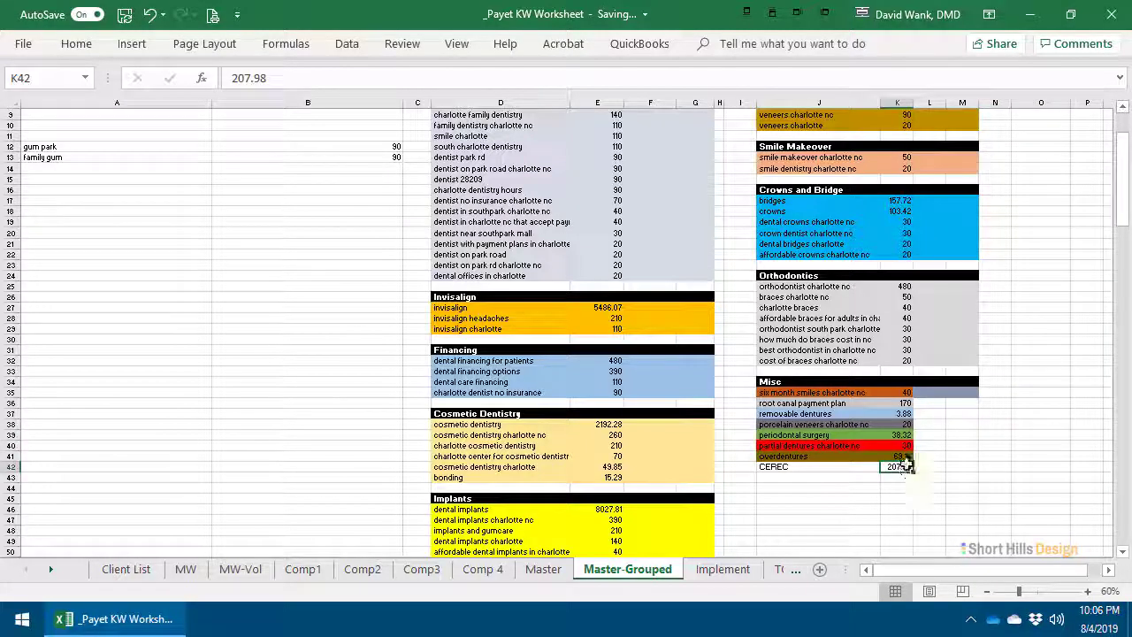
left_click(961, 467)
left_click_drag(789, 392, 964, 469)
scroll(794, 522, "up", 3)
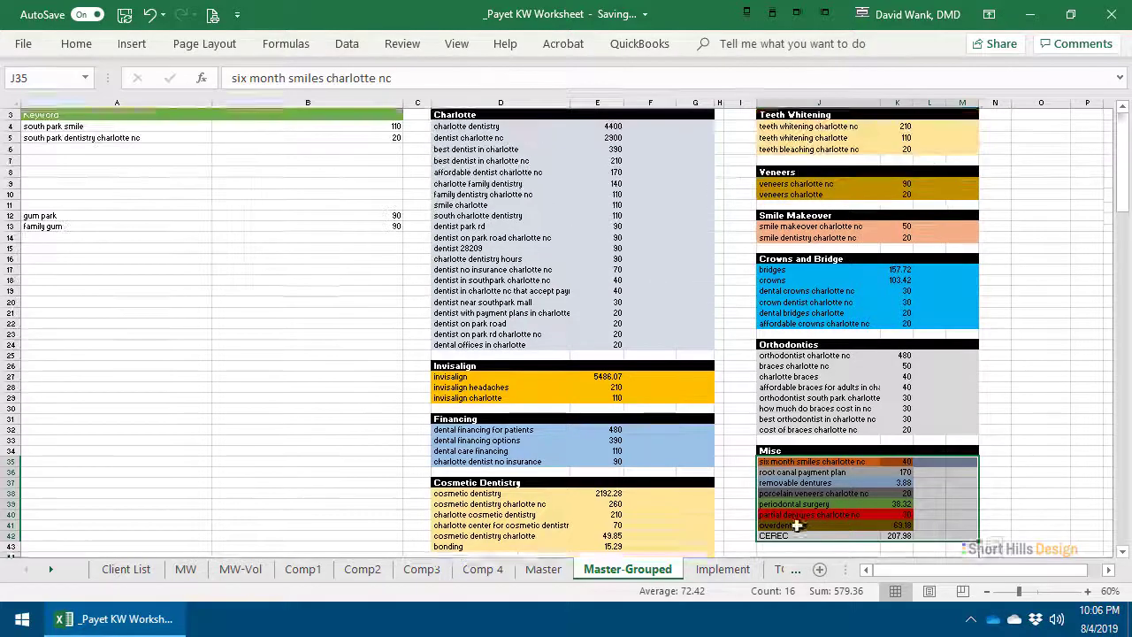
left_click(77, 45)
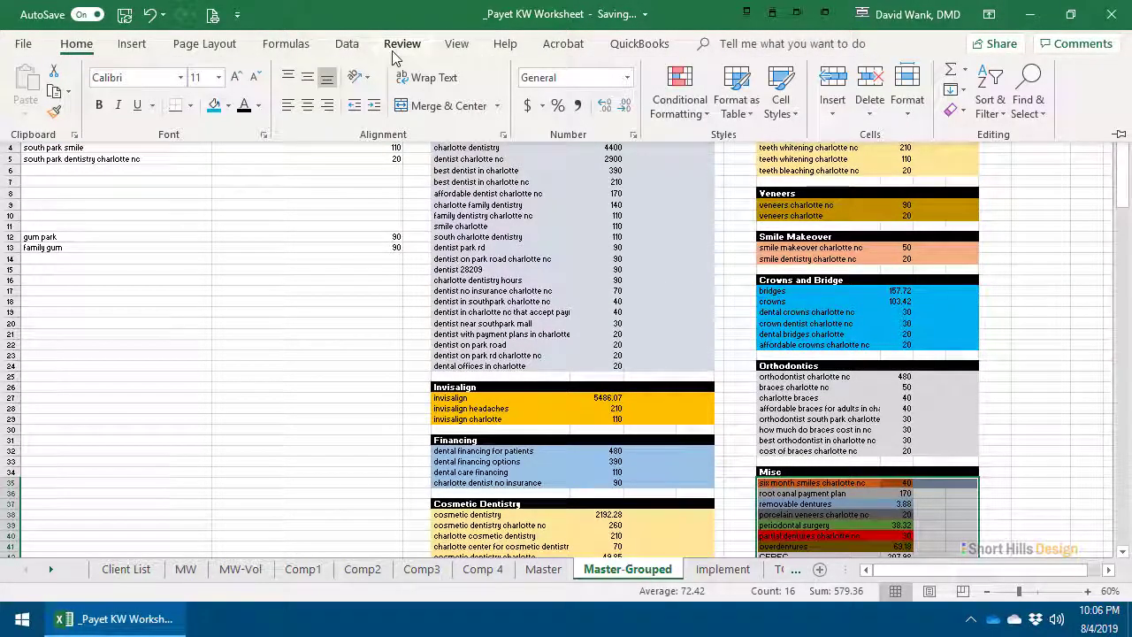
left_click(230, 107)
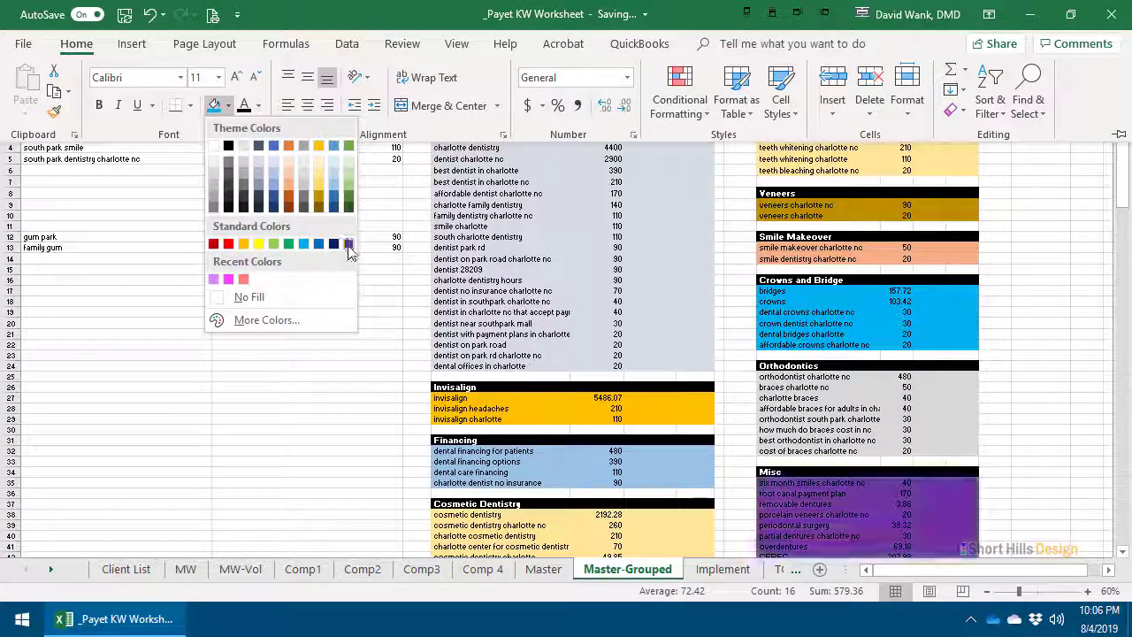
scroll(824, 343, "down", 3)
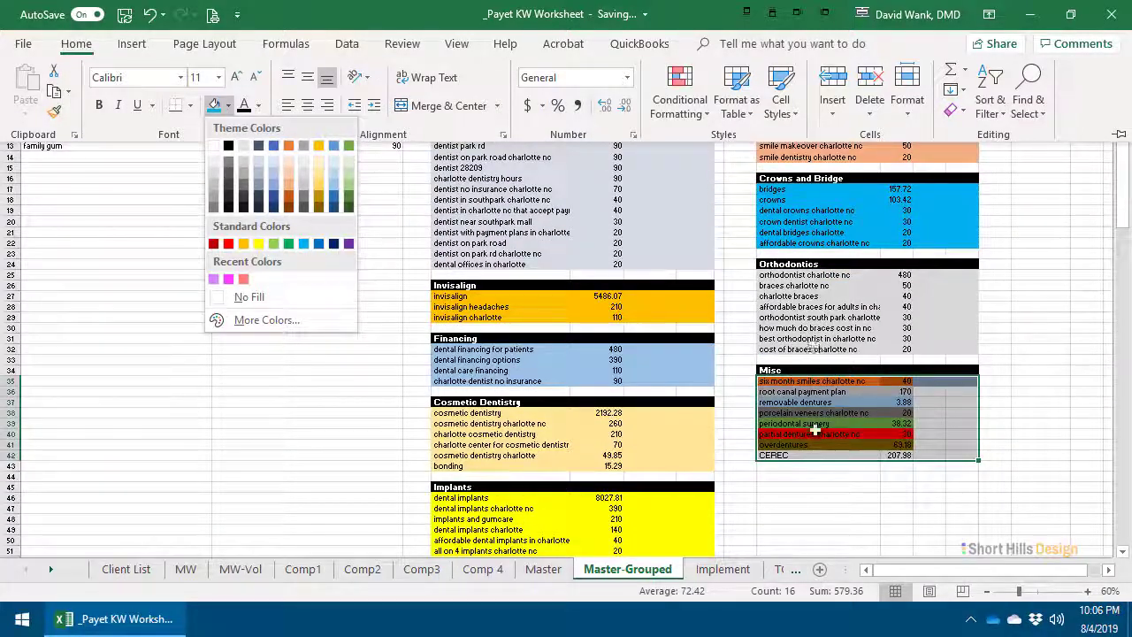
scroll(816, 392, "up", 3)
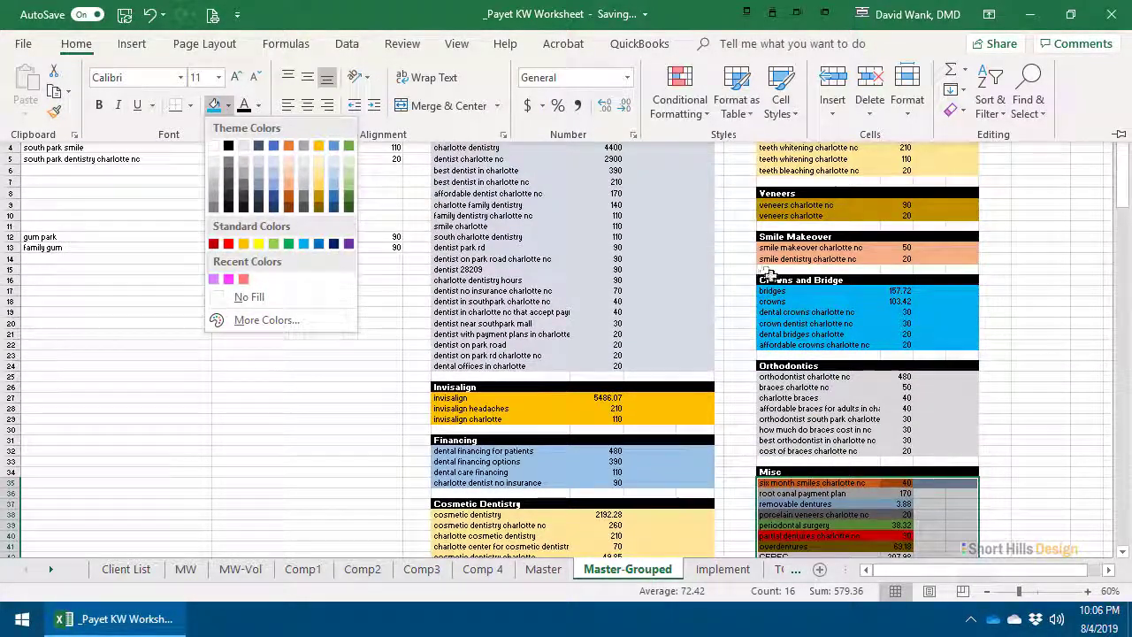
left_click(349, 181)
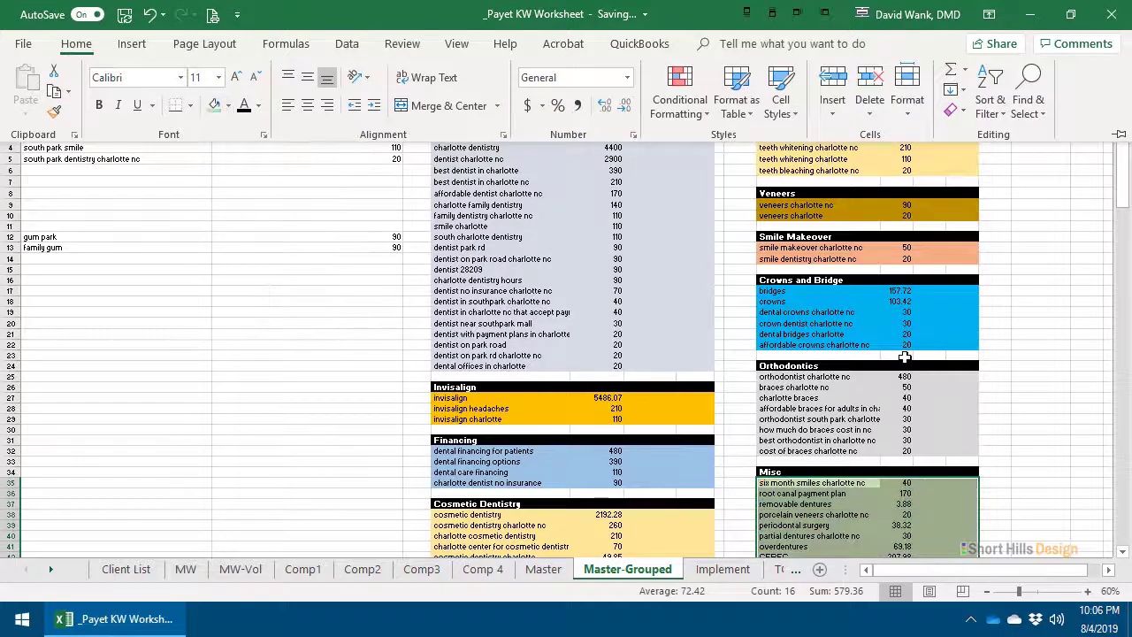
left_click(670, 270)
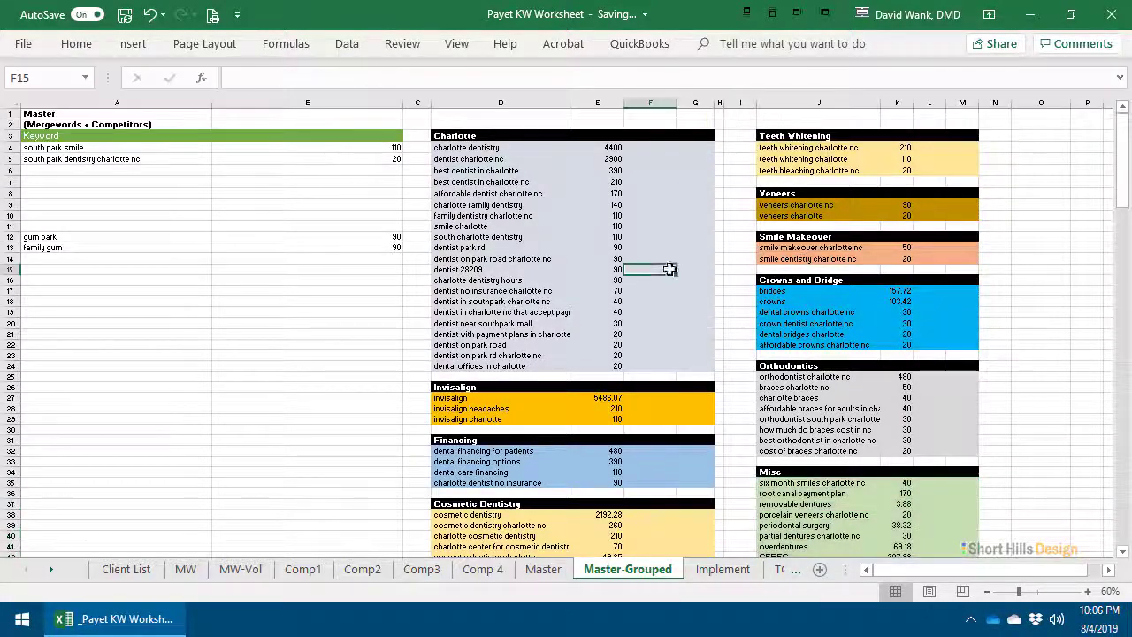
Step: Move the untitled dentures block with its black heading bar from J58:M60 up to J45:M47
scroll(925, 420, "down", 12)
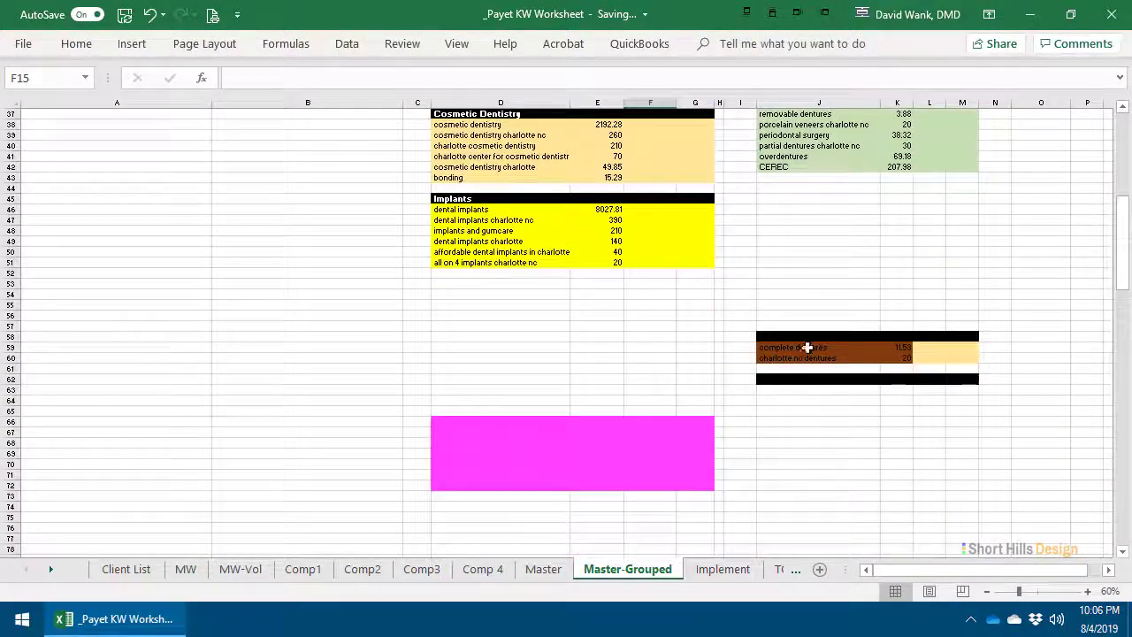
left_click(809, 339)
left_click_drag(859, 357, 950, 366)
left_click_drag(906, 333, 911, 249)
left_click(915, 262)
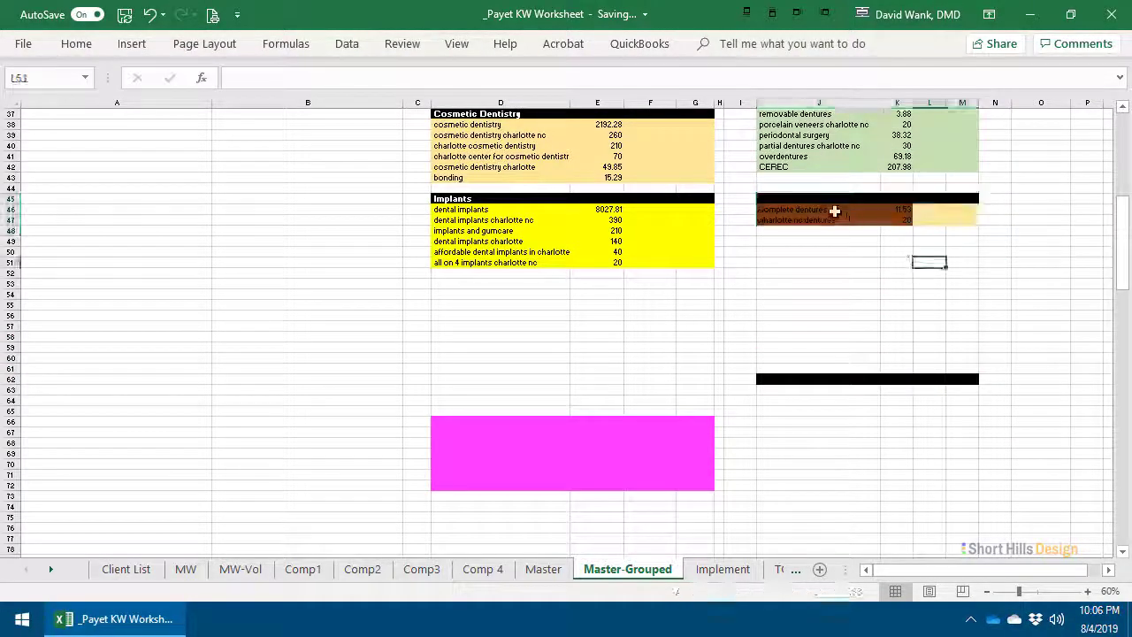
Step: Fill the two dentures keyword rows, J46:M47, with standard blue
left_click_drag(835, 210, 947, 217)
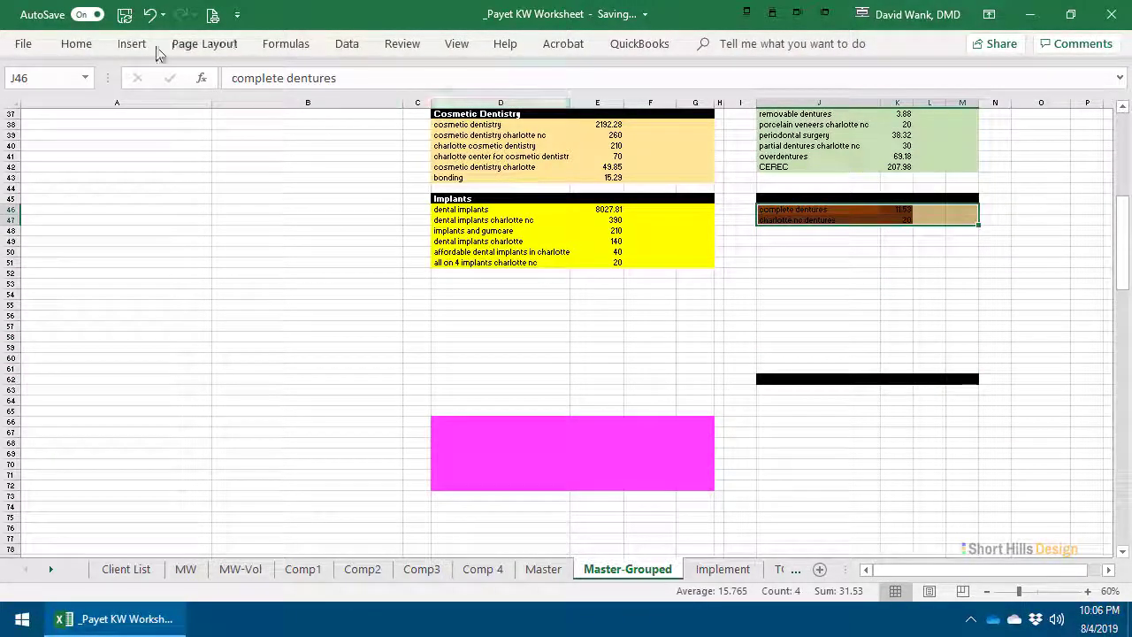
left_click(75, 44)
left_click(229, 105)
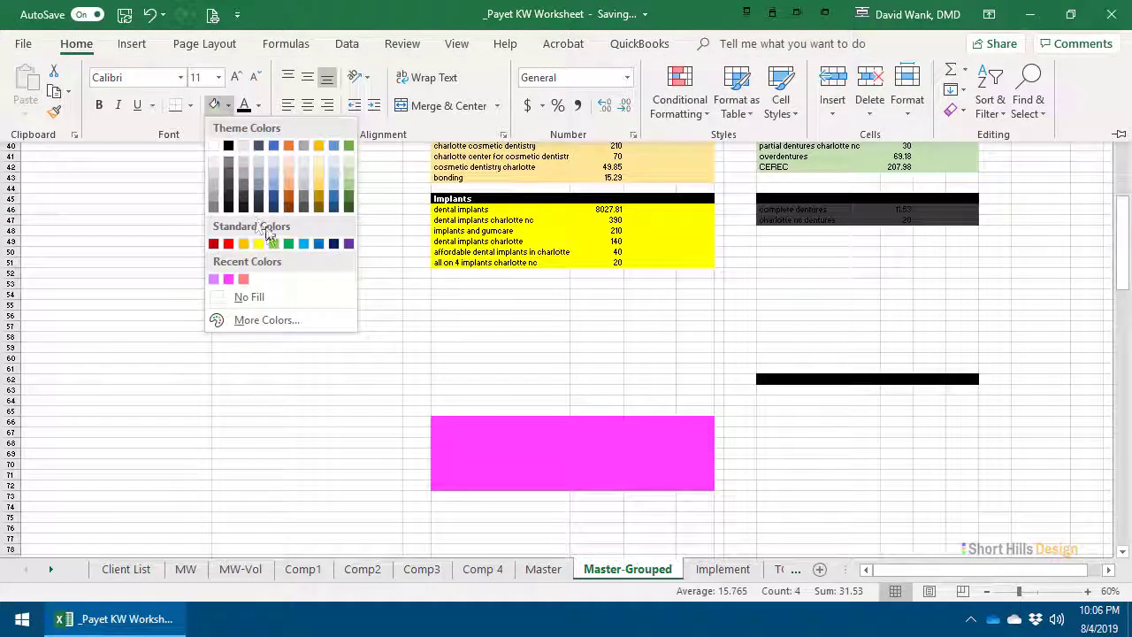
left_click(325, 247)
Step: Remove the leftover magenta and black fills from the empty area D54:O73 below the groups
left_click_drag(442, 296, 1067, 497)
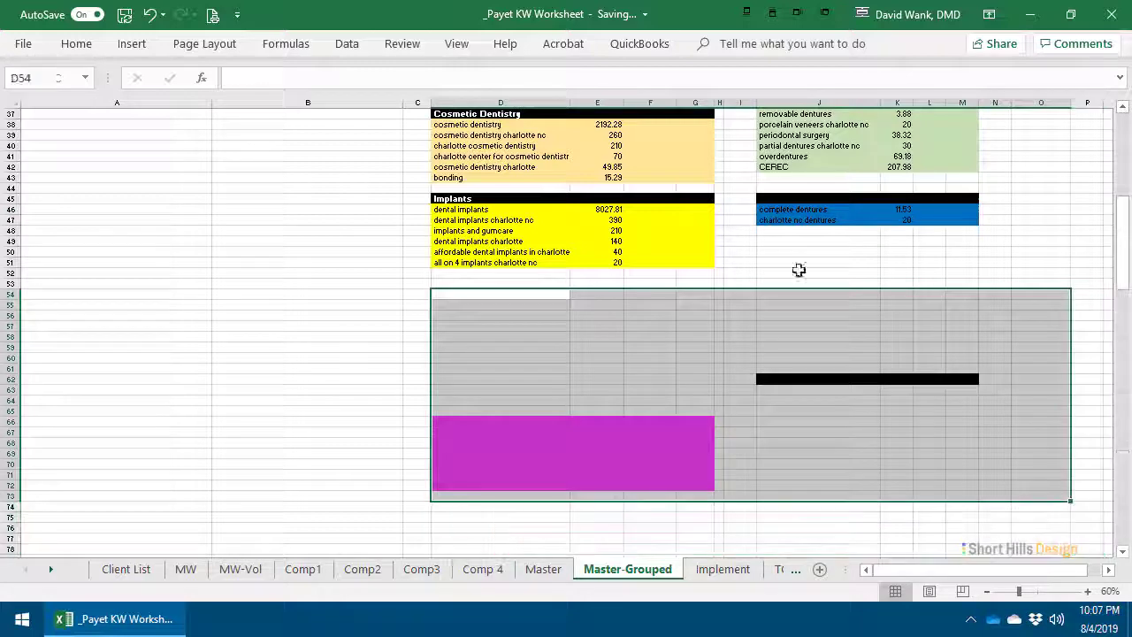
left_click(76, 45)
left_click(228, 105)
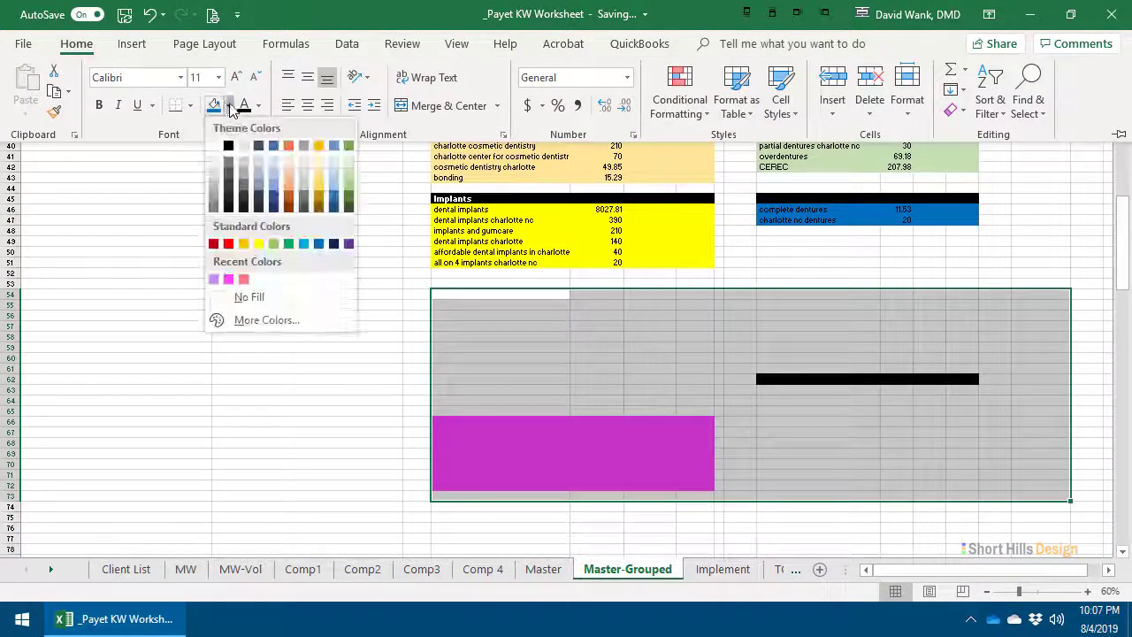
left_click(236, 296)
scroll(672, 369, "up", 4)
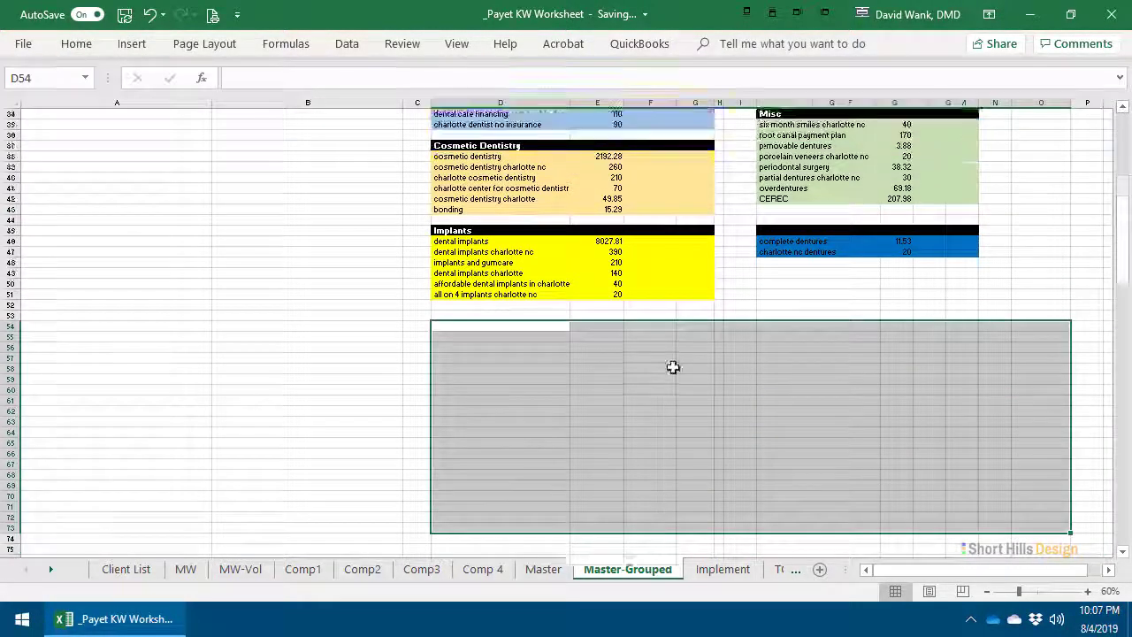
left_click_drag(784, 414, 784, 425)
Step: Title the blue keyword group "Dentures" in its black heading bar at J45
scroll(778, 399, "up", 6)
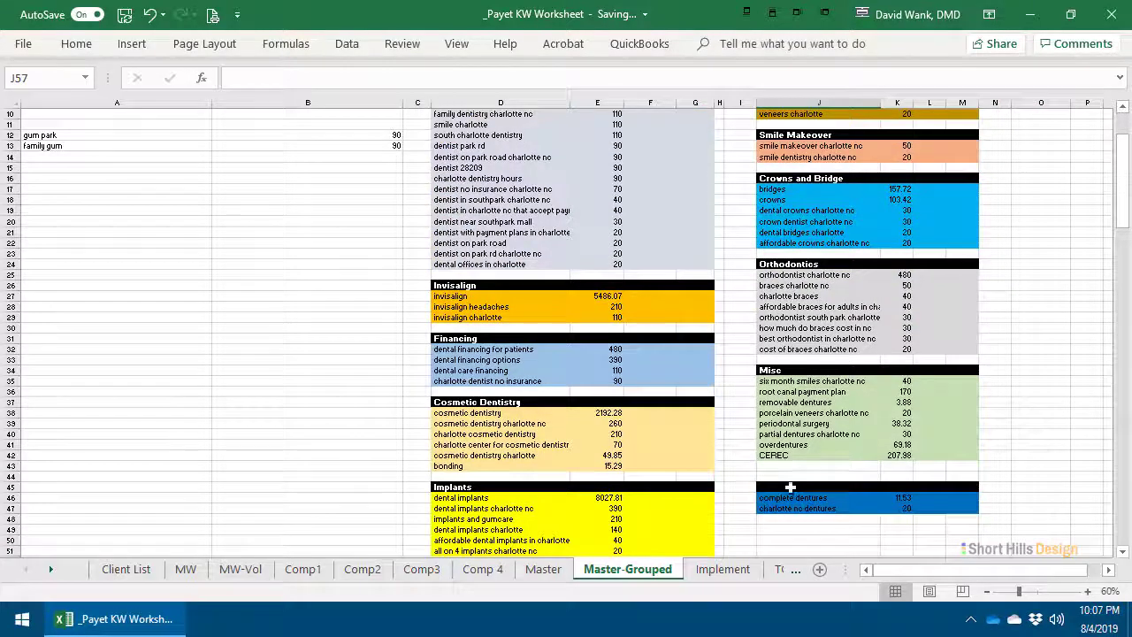
left_click_drag(790, 487, 945, 497)
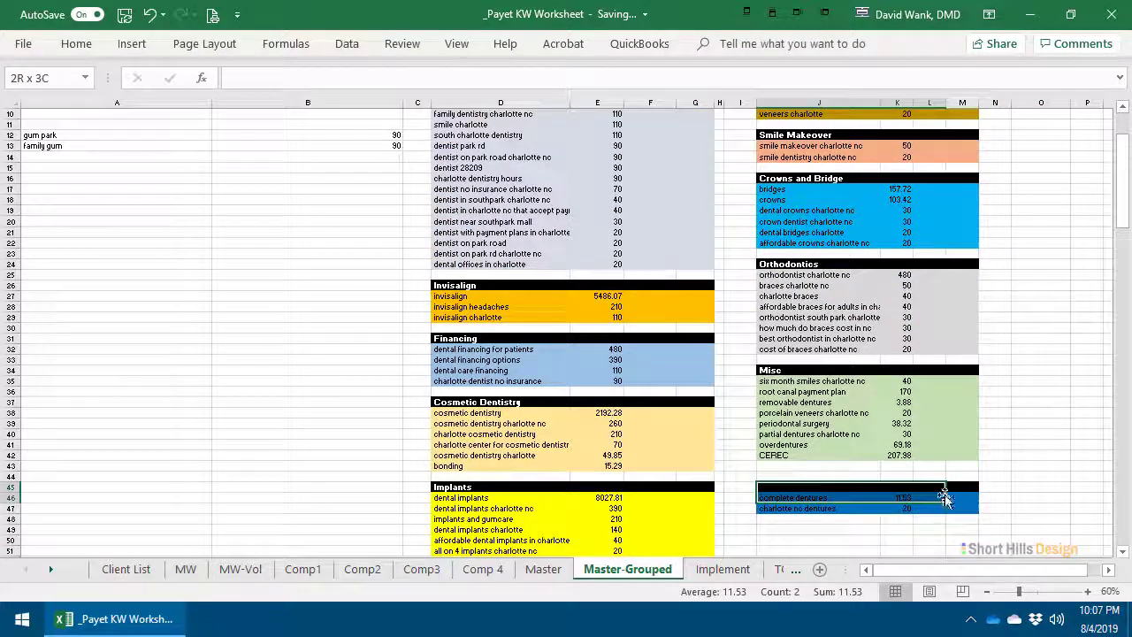
left_click(779, 485)
type("Den")
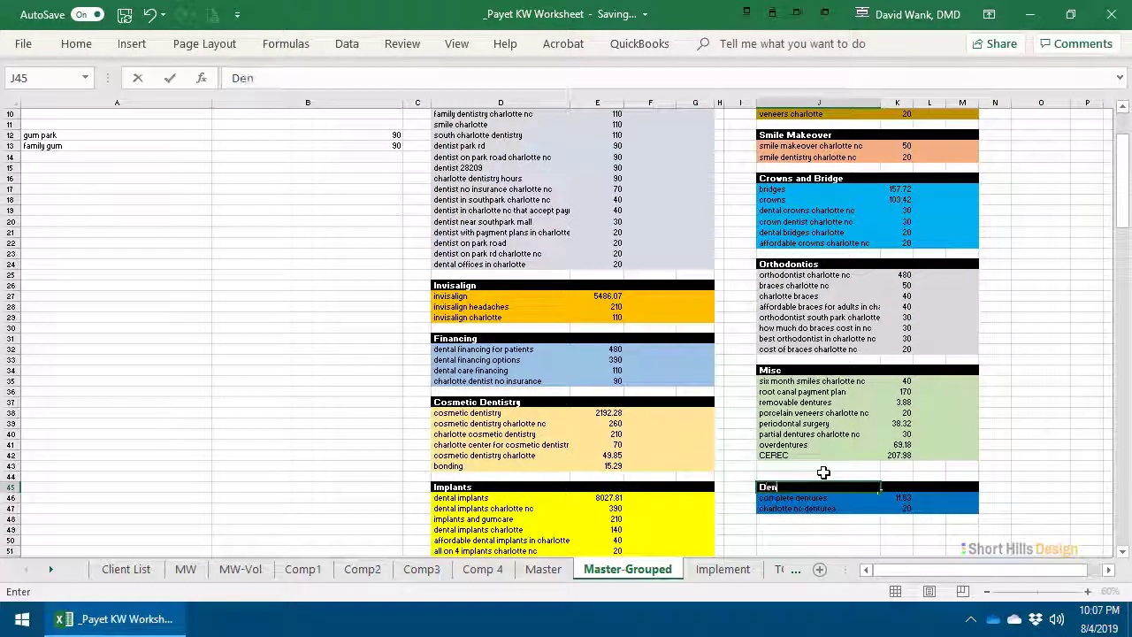
type("tures")
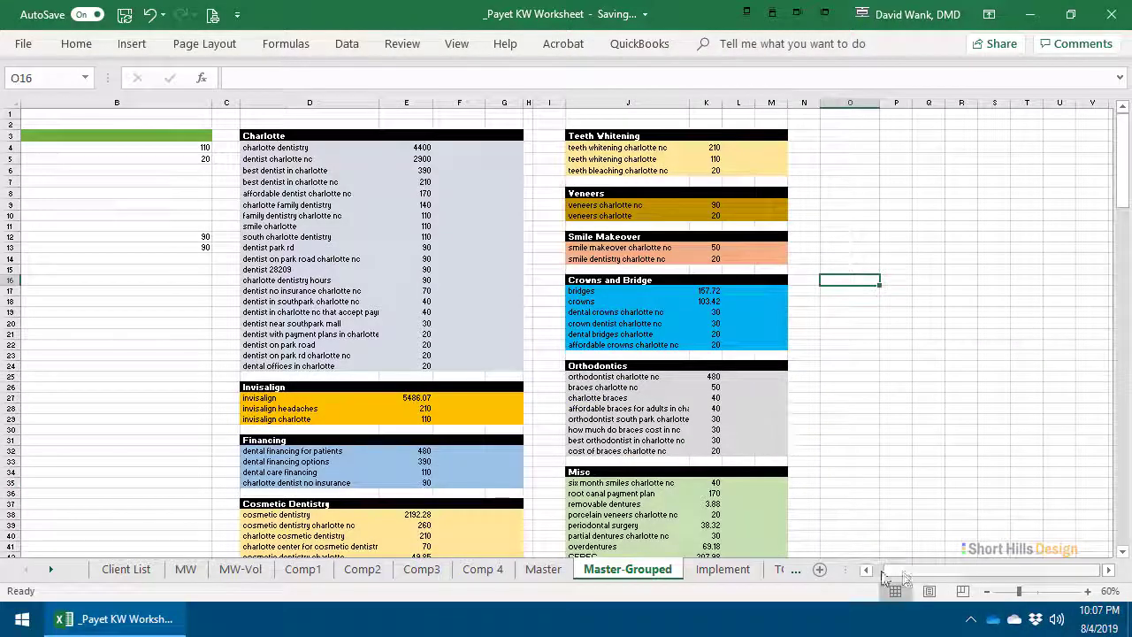
Step: Move the gum park and family gum rows up to A6:B7, directly below the other ungrouped keywords
left_click(868, 571)
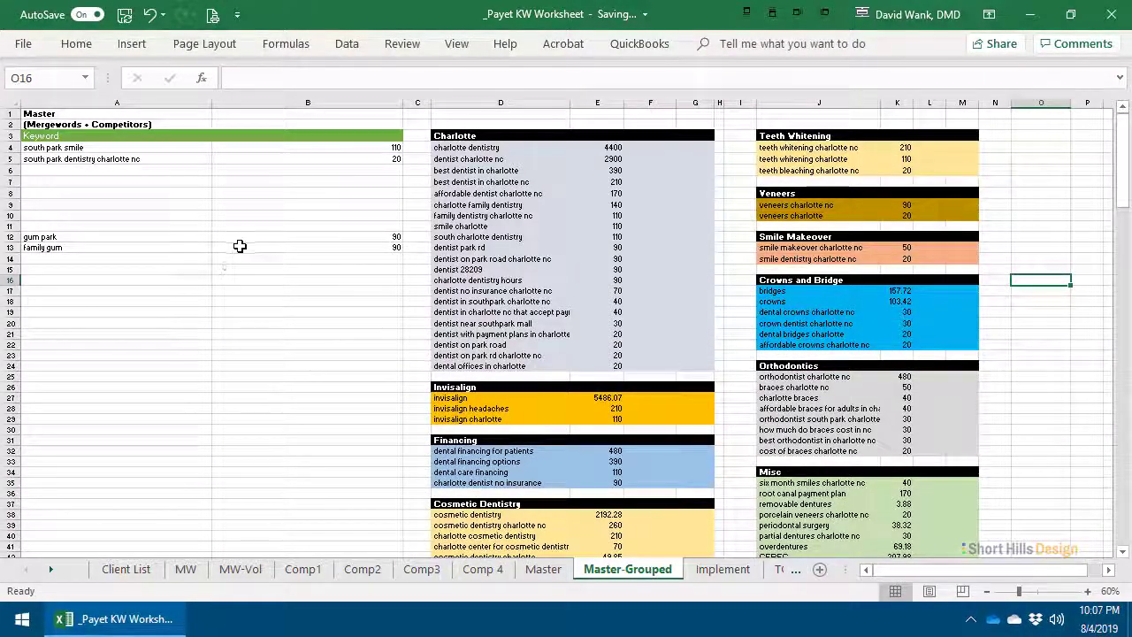
left_click_drag(189, 247, 316, 176)
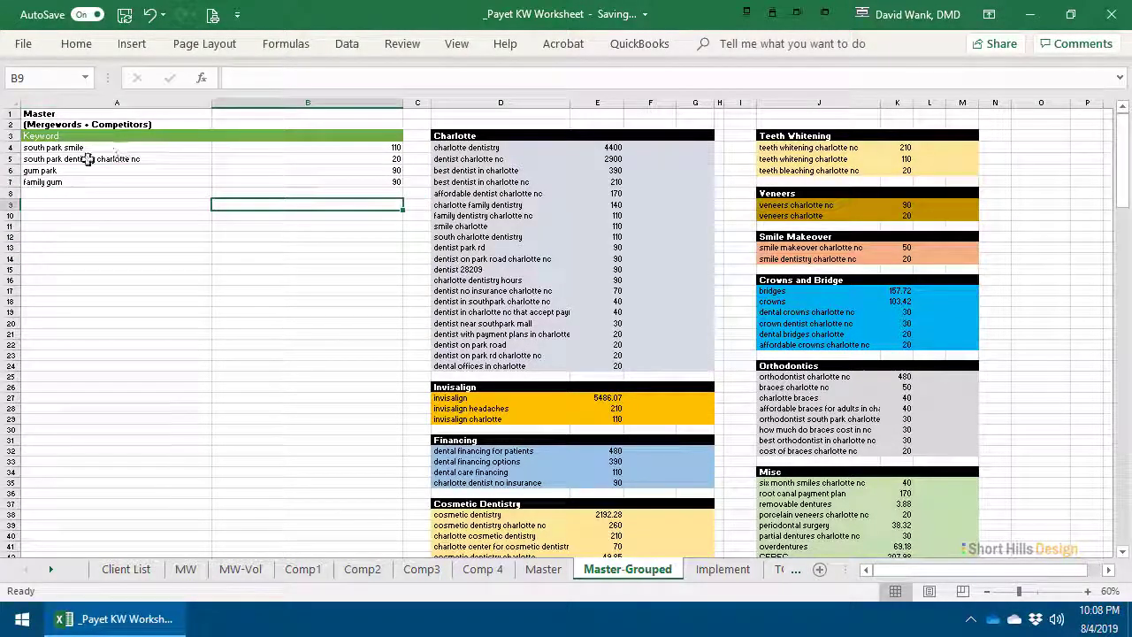
mouse_move(88, 159)
left_mouse_down()
mouse_move(310, 168)
mouse_move(151, 181)
mouse_move(79, 167)
mouse_move(104, 149)
left_mouse_up()
left_click(313, 192)
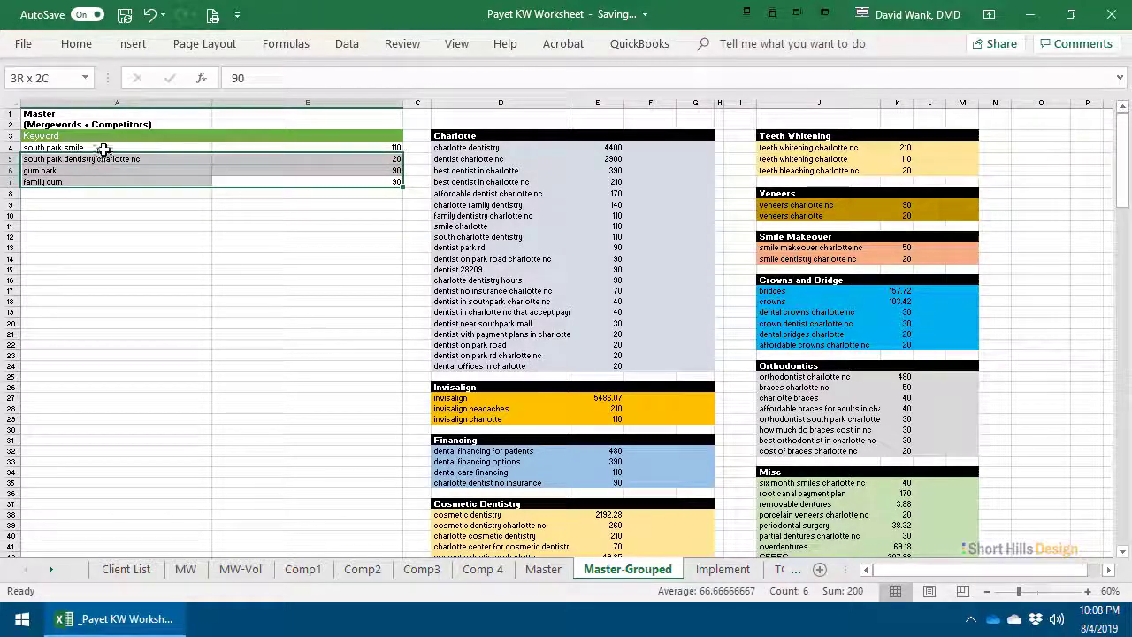
Step: Review the grouped keywords on the sheet, examining the Teeth Whitening, Veneers and Smile Makeover rows
left_click(133, 205)
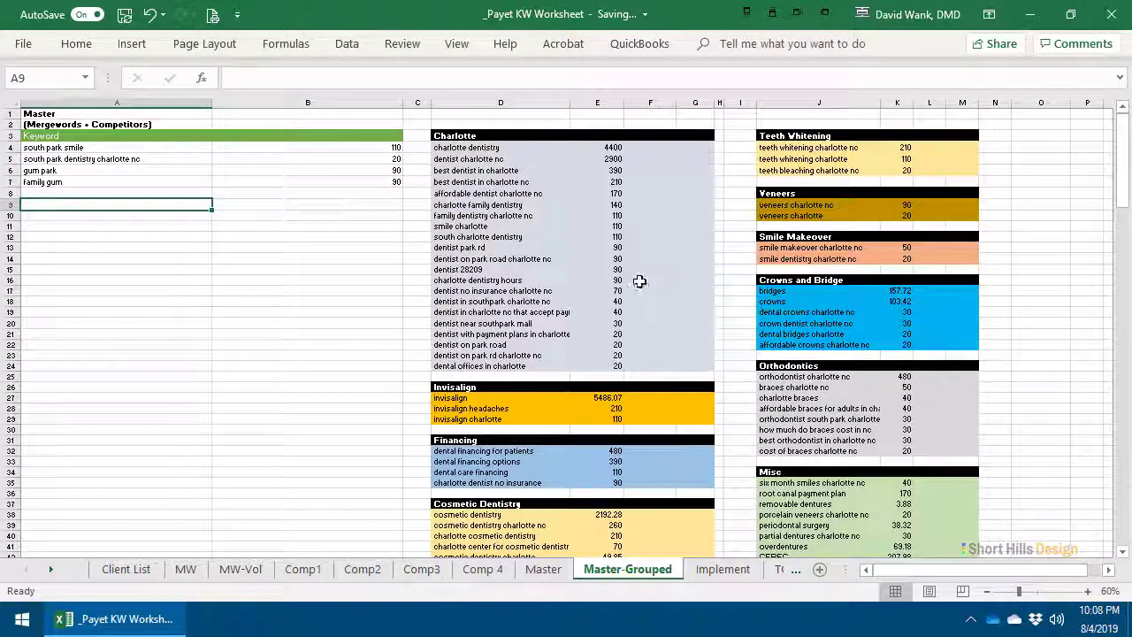
scroll(734, 173, "down", 5)
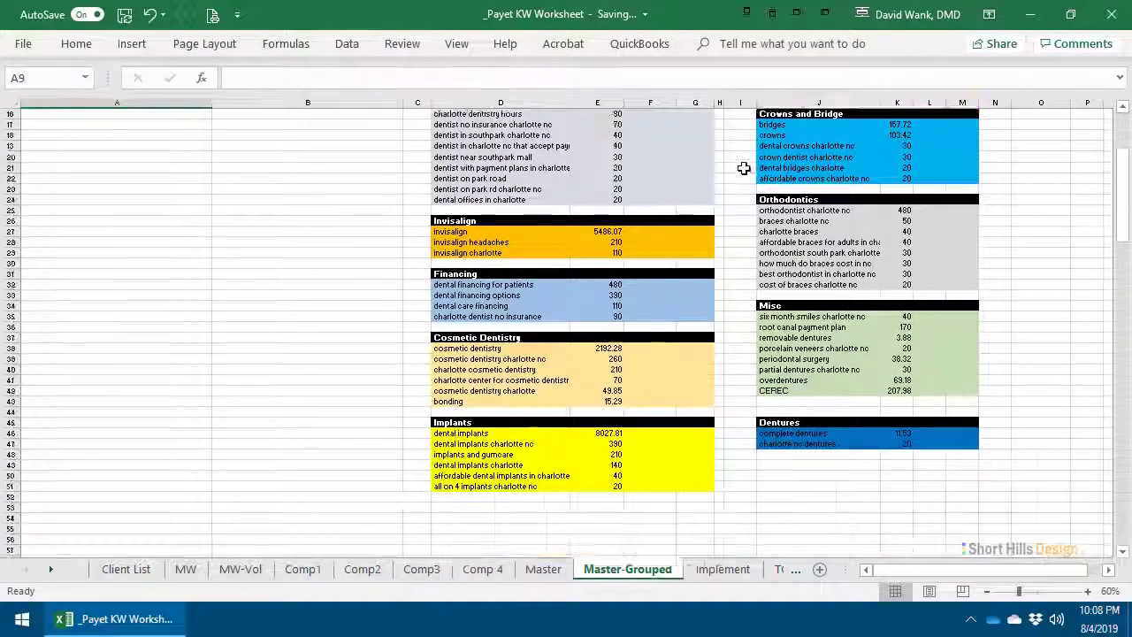
scroll(746, 168, "up", 5)
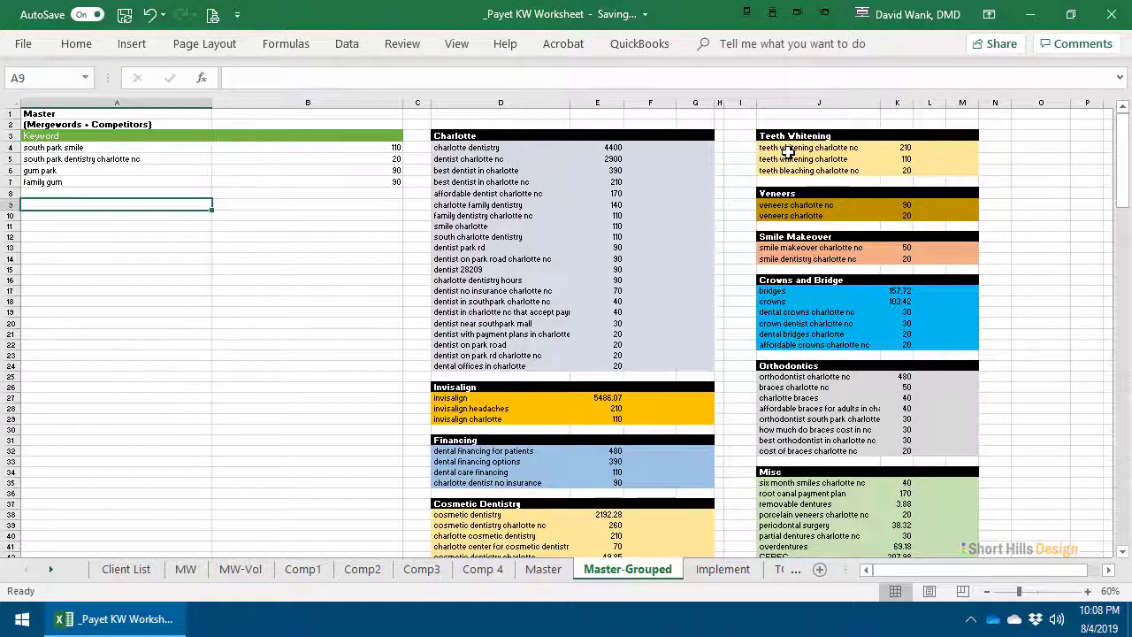
left_click_drag(786, 148, 956, 168)
left_click(957, 160)
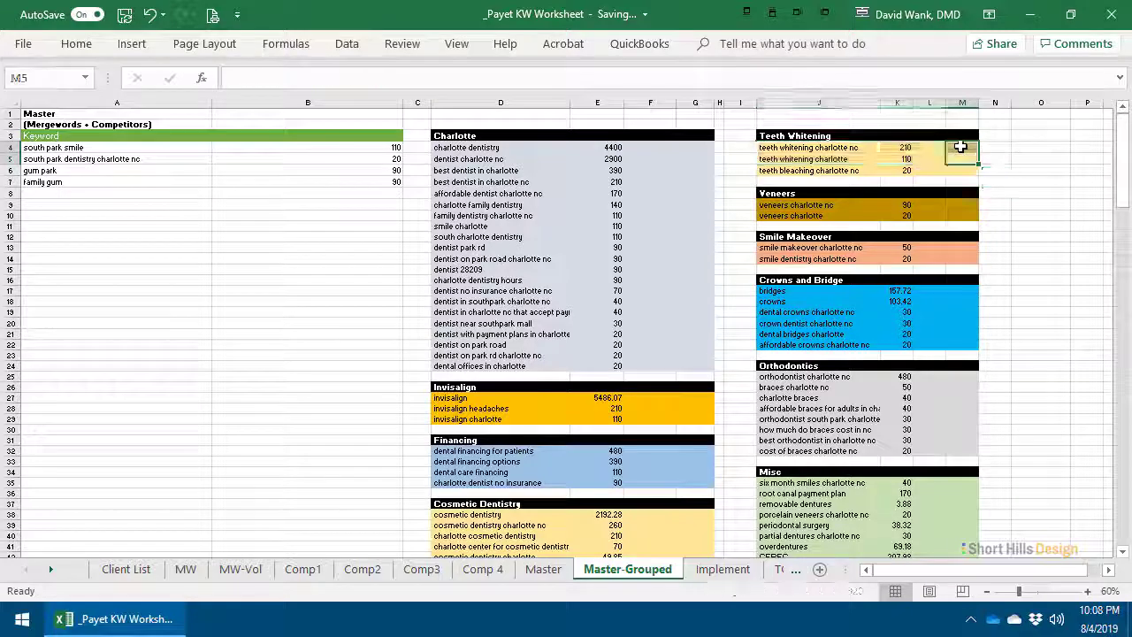
left_click_drag(814, 204, 962, 217)
left_click_drag(858, 255, 982, 252)
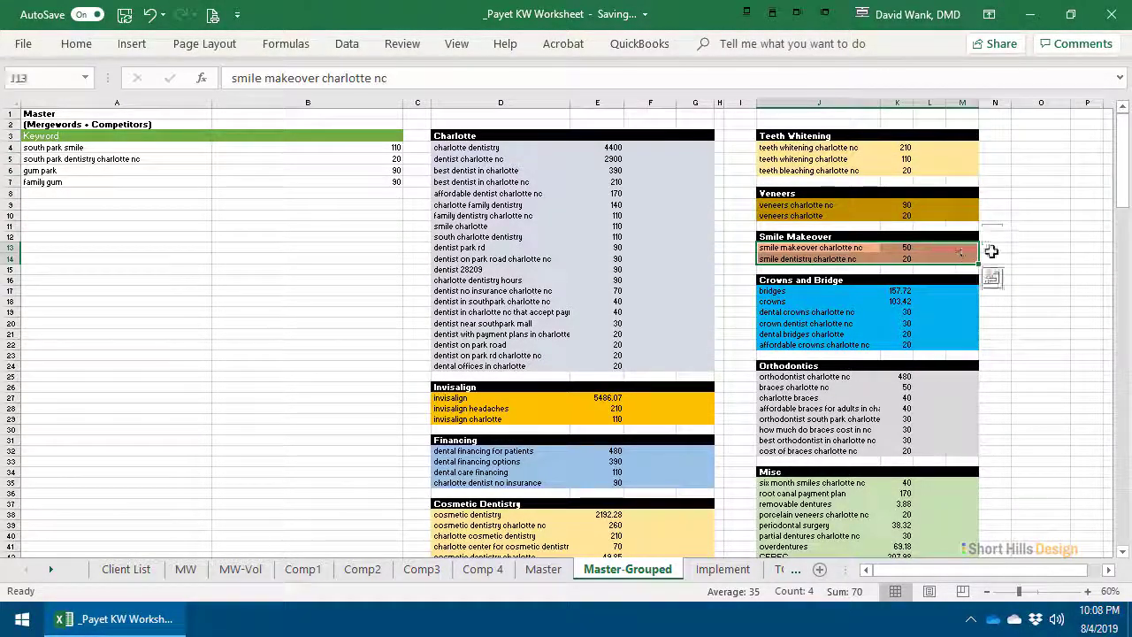
left_click(1013, 252)
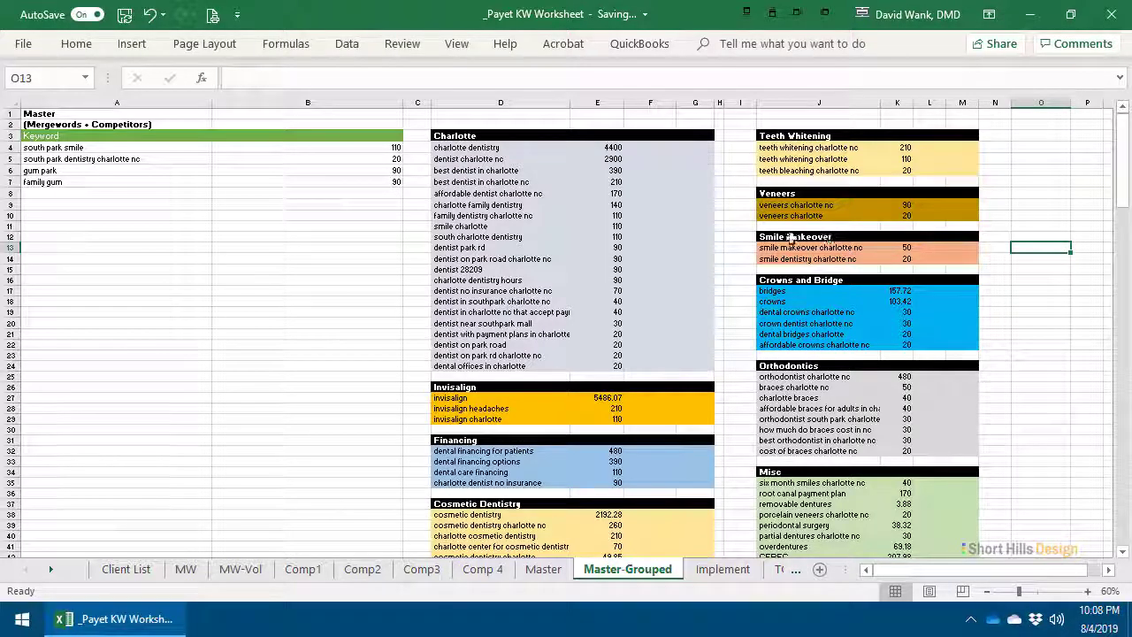
left_click_drag(783, 249, 941, 247)
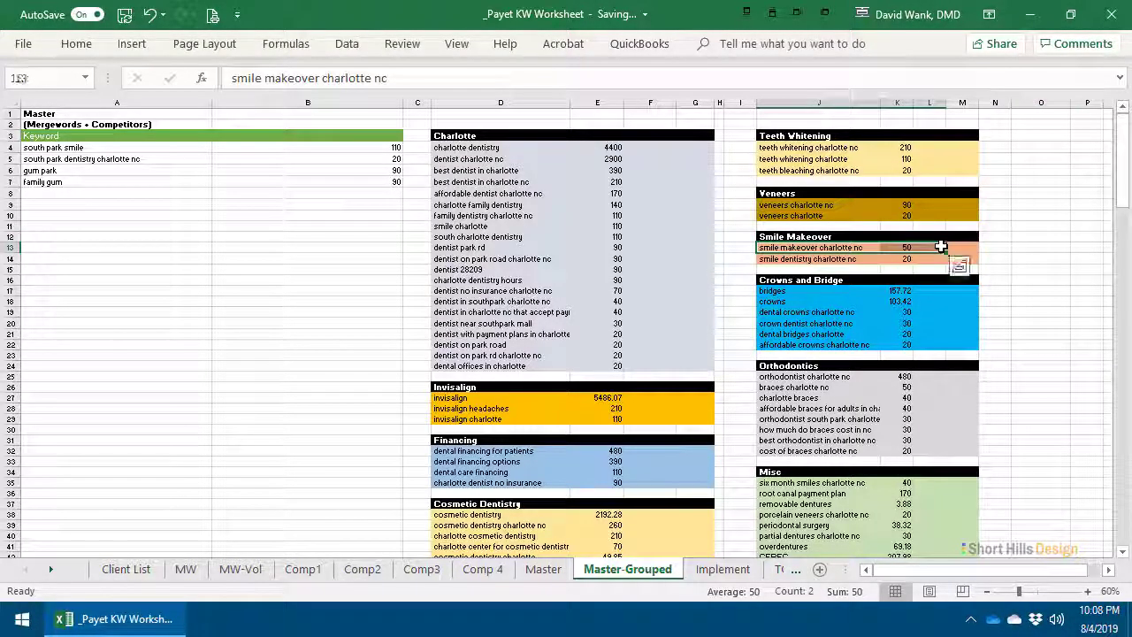
left_click(953, 247)
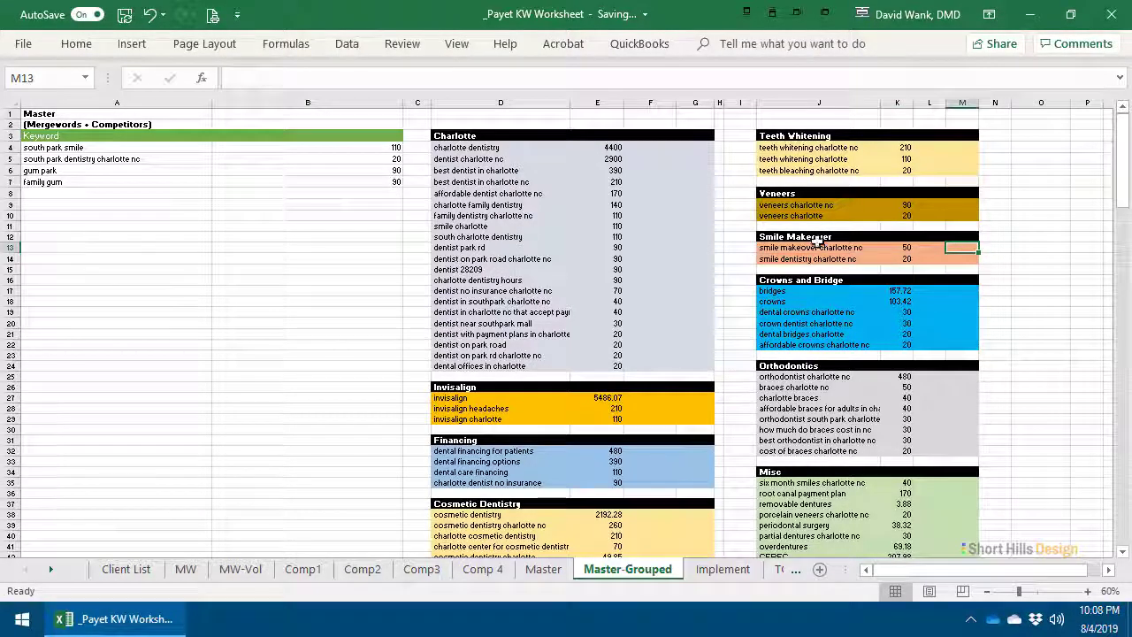
left_click_drag(821, 246, 969, 247)
left_click(1006, 245)
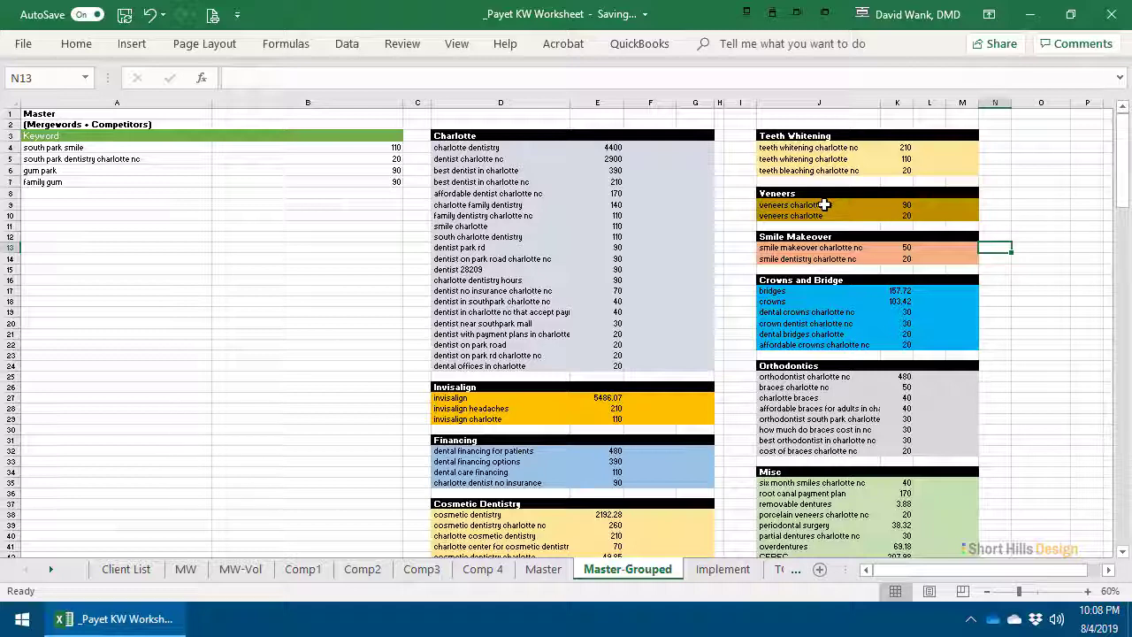
Step: Compare the two teeth whitening keywords with the teeth bleaching keyword and their search volumes in the Teeth Whitening group
left_click_drag(807, 148, 890, 171)
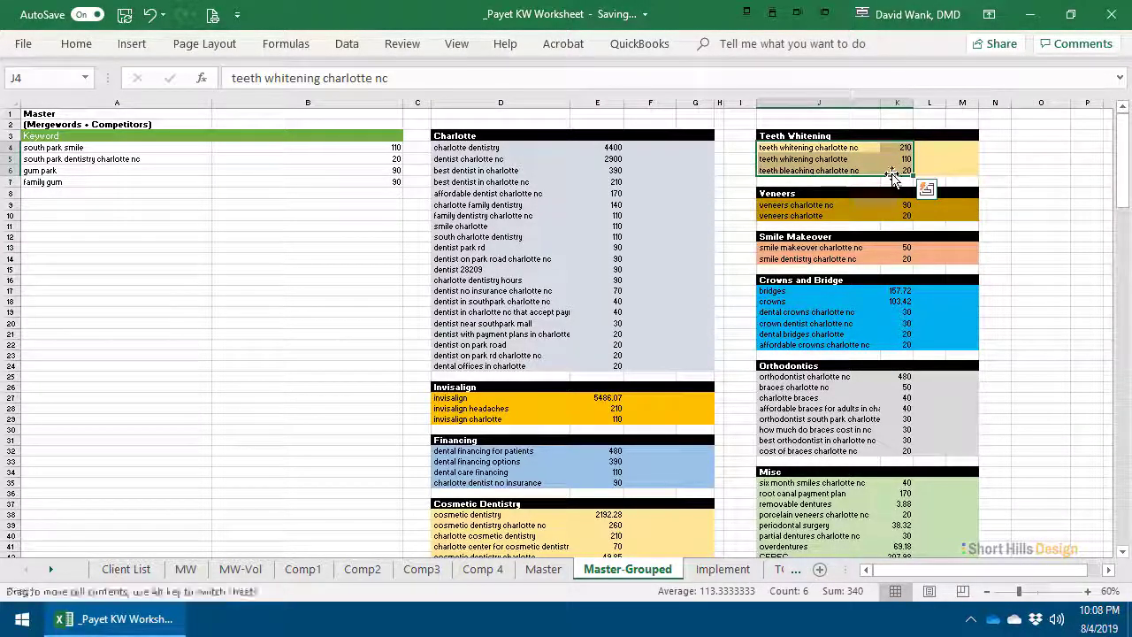
left_click(984, 171)
scroll(745, 417, "up", 2, "ctrl")
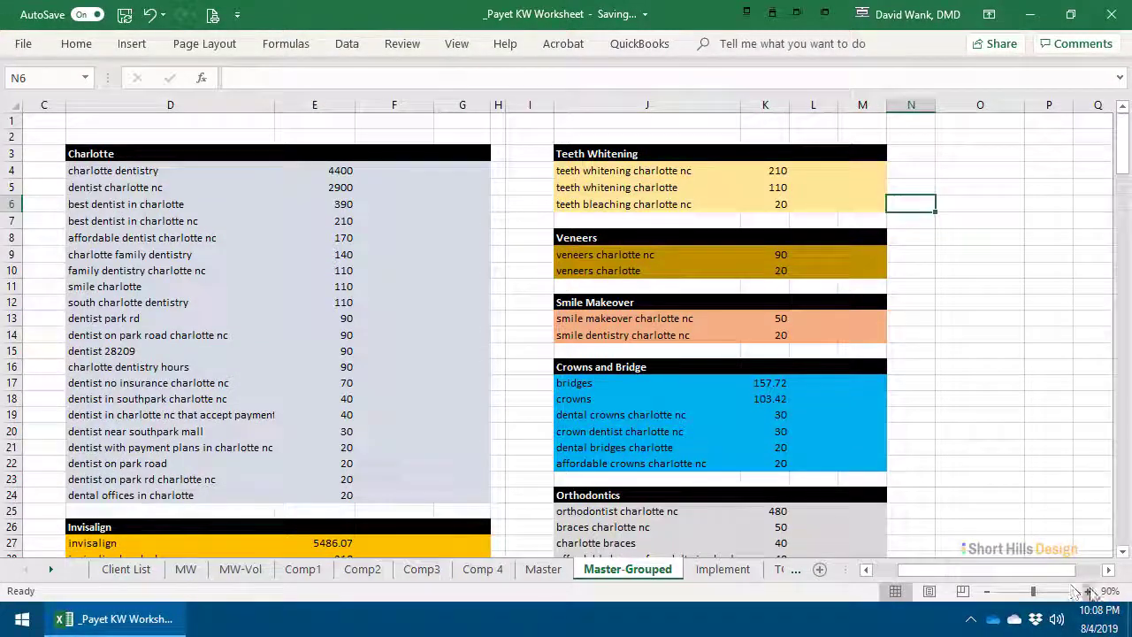
left_click(1089, 591)
left_click(1089, 591)
left_click(1089, 591)
left_click(955, 264)
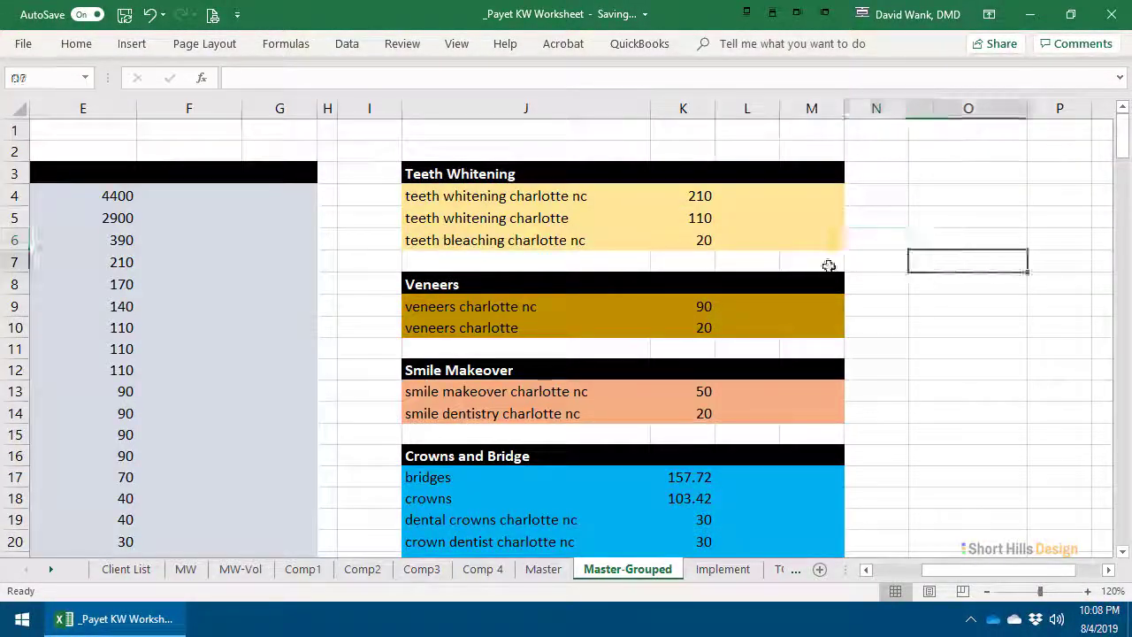
left_click_drag(424, 193, 763, 221)
left_click(778, 240)
left_click_drag(414, 239, 665, 241)
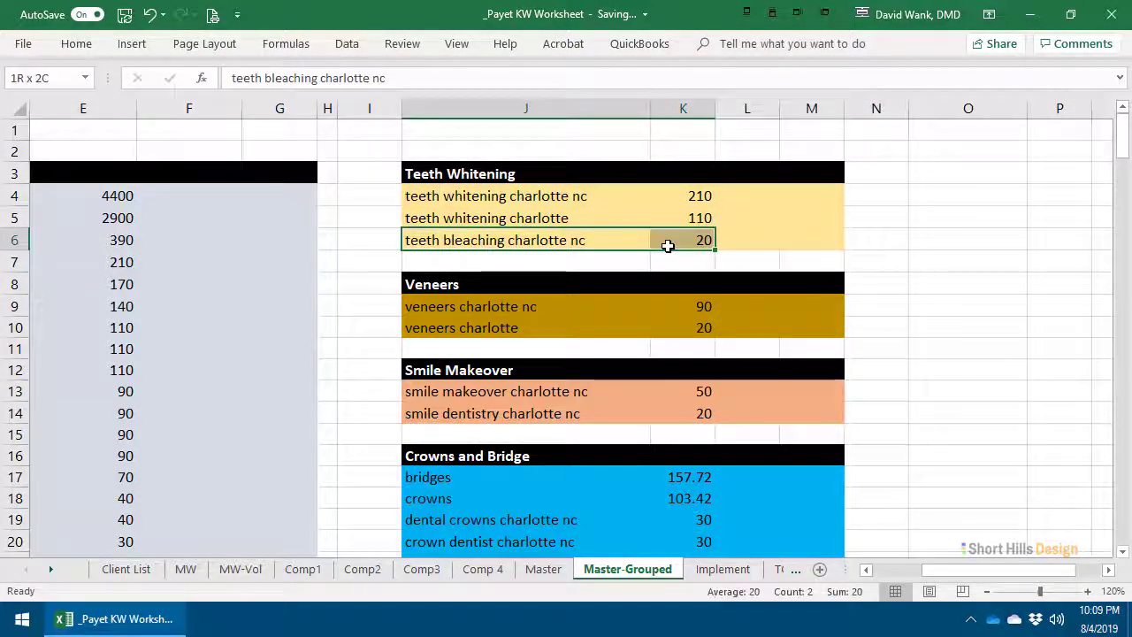
left_click(940, 243)
left_click_drag(518, 197, 700, 218)
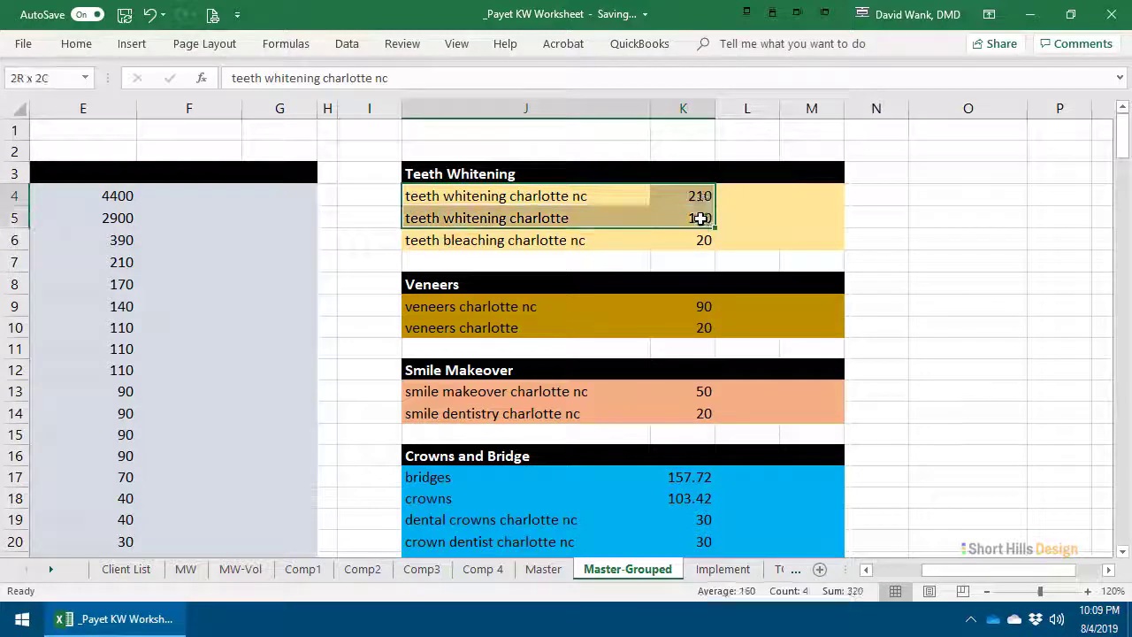
left_click_drag(542, 241, 682, 240)
left_click_drag(576, 195, 685, 215)
left_click(700, 217)
left_click(646, 205)
left_click(940, 240)
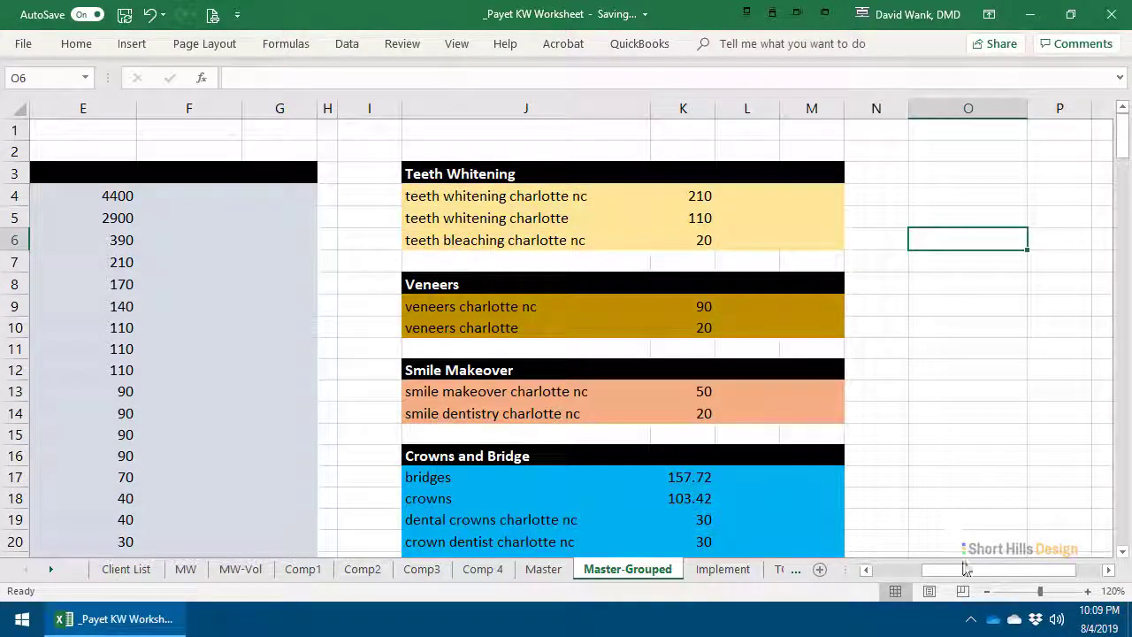
Step: Examine the crown and bridge keyword variations in the Crowns and Bridge group, and look over the neighbouring groups and ungrouped keywords
left_click(985, 592)
left_click(986, 592)
left_click(985, 591)
left_click(985, 592)
left_click(986, 592)
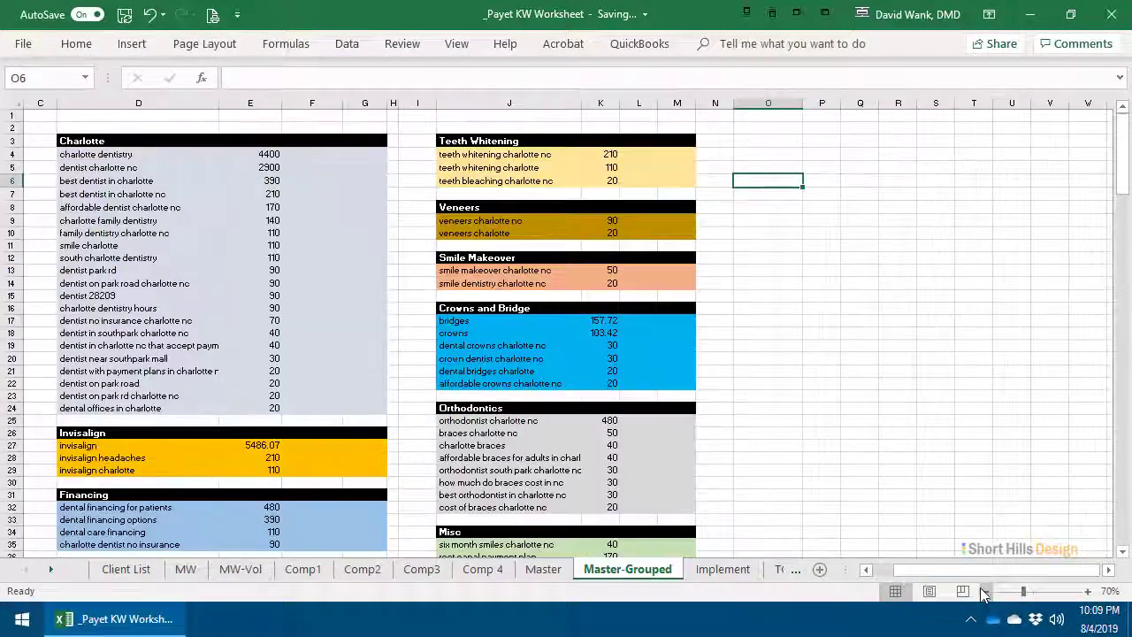
scroll(592, 352, "down", 1)
left_click_drag(450, 295, 631, 317)
left_click_drag(509, 332, 609, 340)
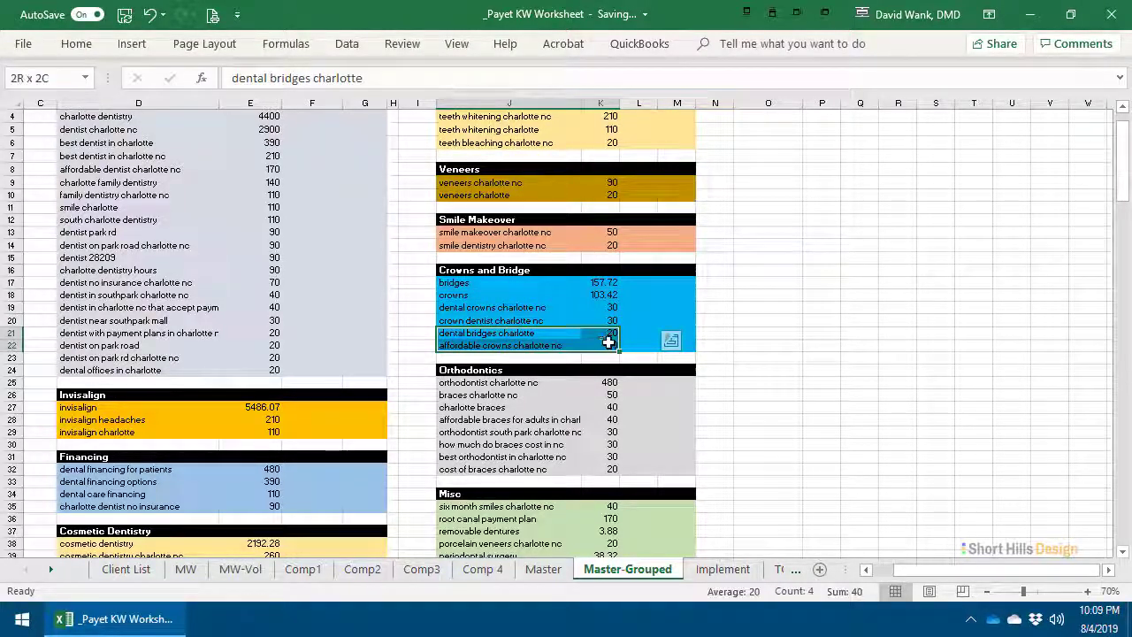
left_click(542, 345)
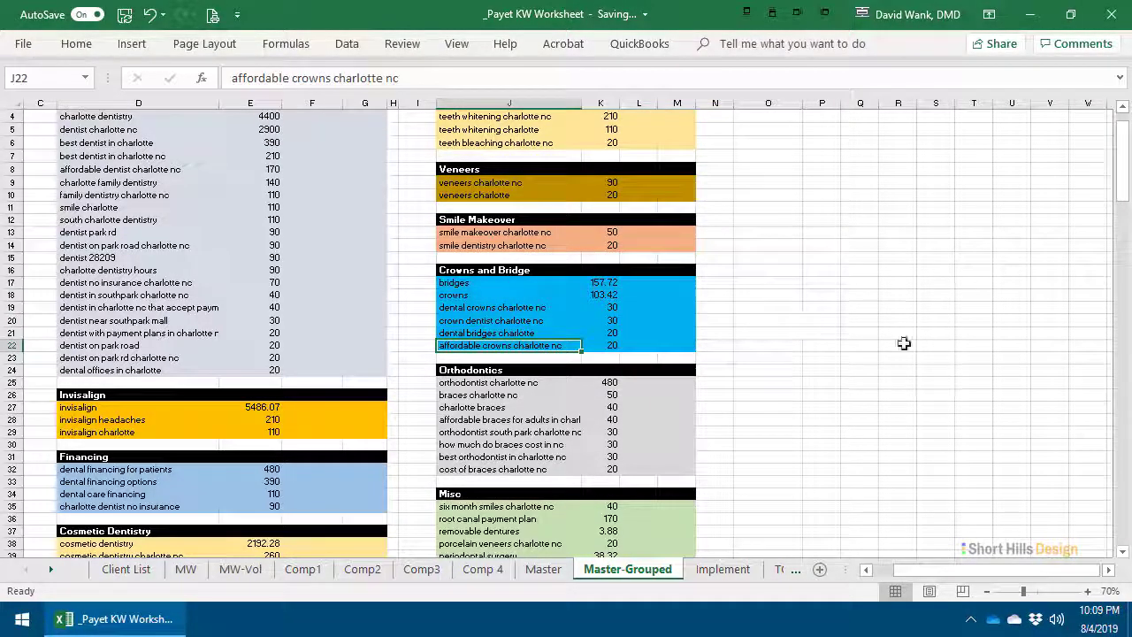
left_click(902, 345)
scroll(903, 345, "up", 1)
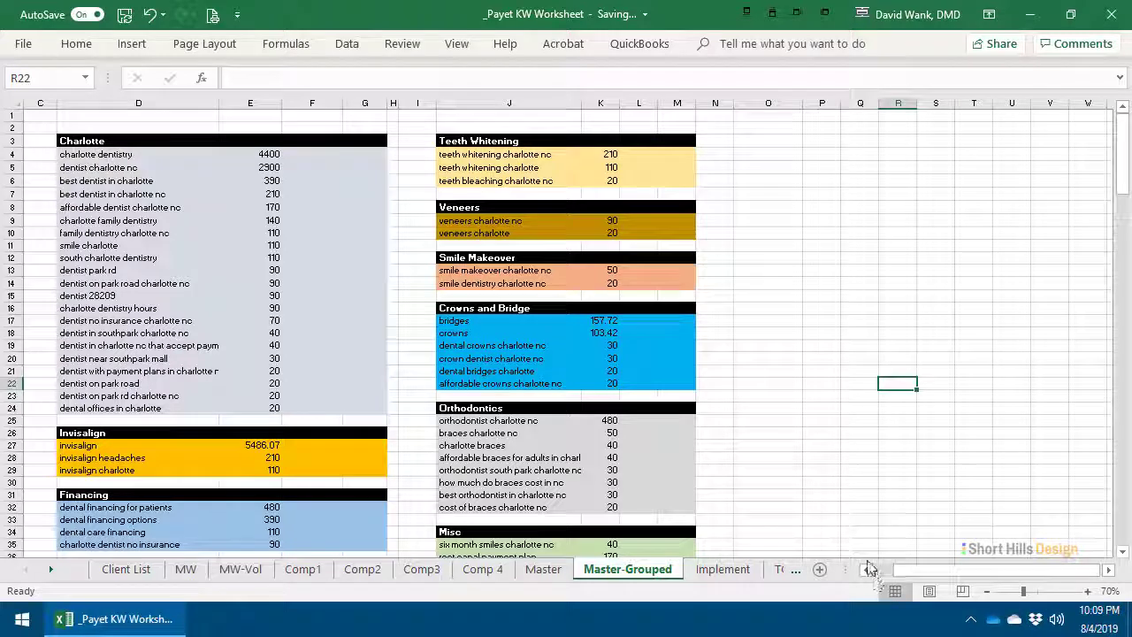
left_click(870, 570)
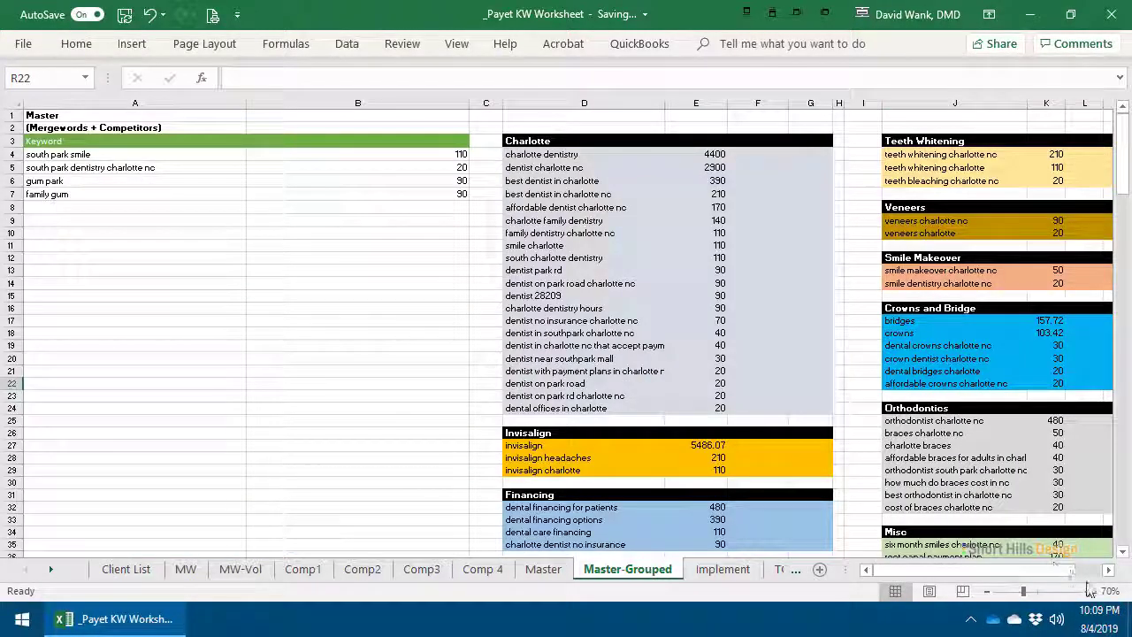
left_click(1108, 570)
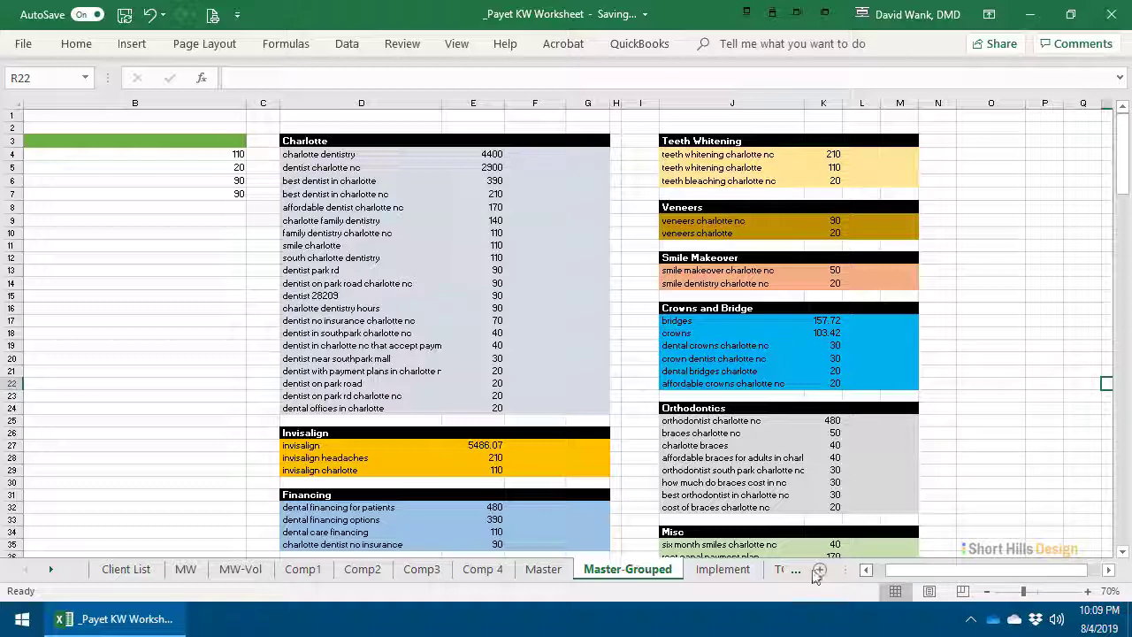
Step: Move the TOP25 sheet between Master-Grouped and Implement, and return to the Master-Grouped sheet
left_click(782, 568)
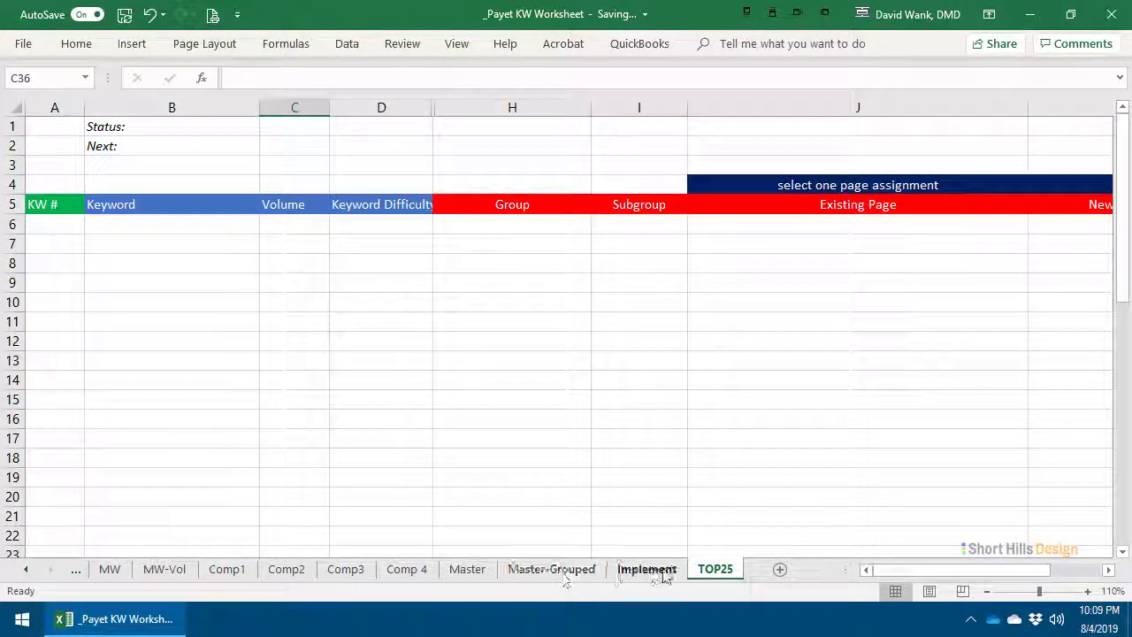
left_click_drag(708, 573, 594, 582)
left_click(593, 573)
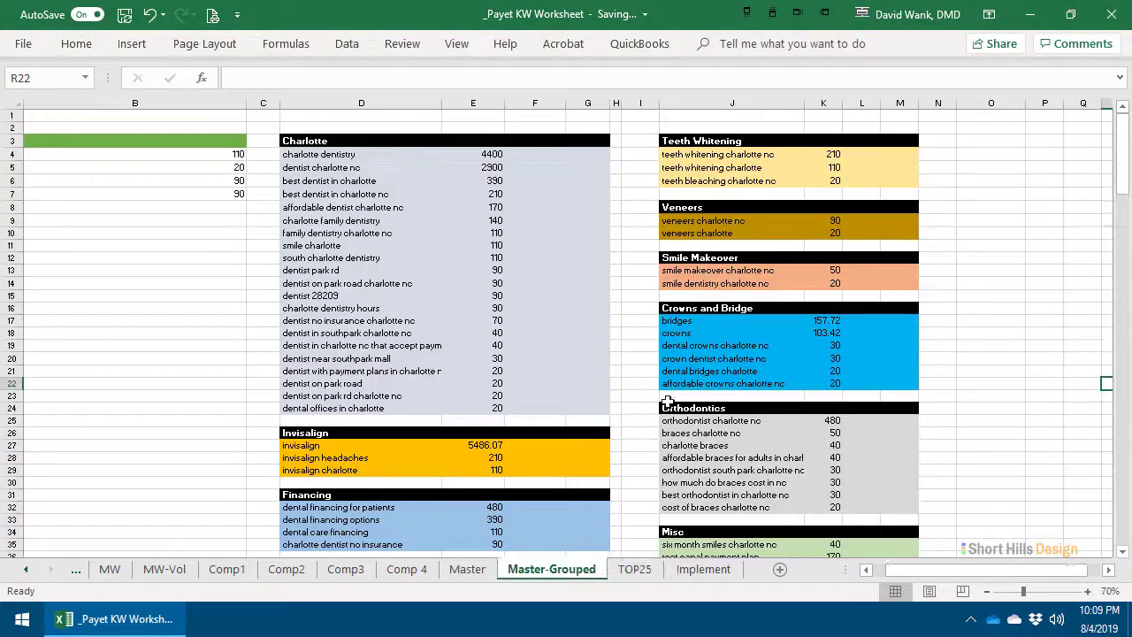
Step: Examine the lowest-volume keywords in Teeth Whitening, Veneers, Crowns and Bridge and Orthodontics, and compare them with main keywords such as charlotte dentistry
scroll(677, 371, "down", 11)
scroll(674, 363, "up", 11)
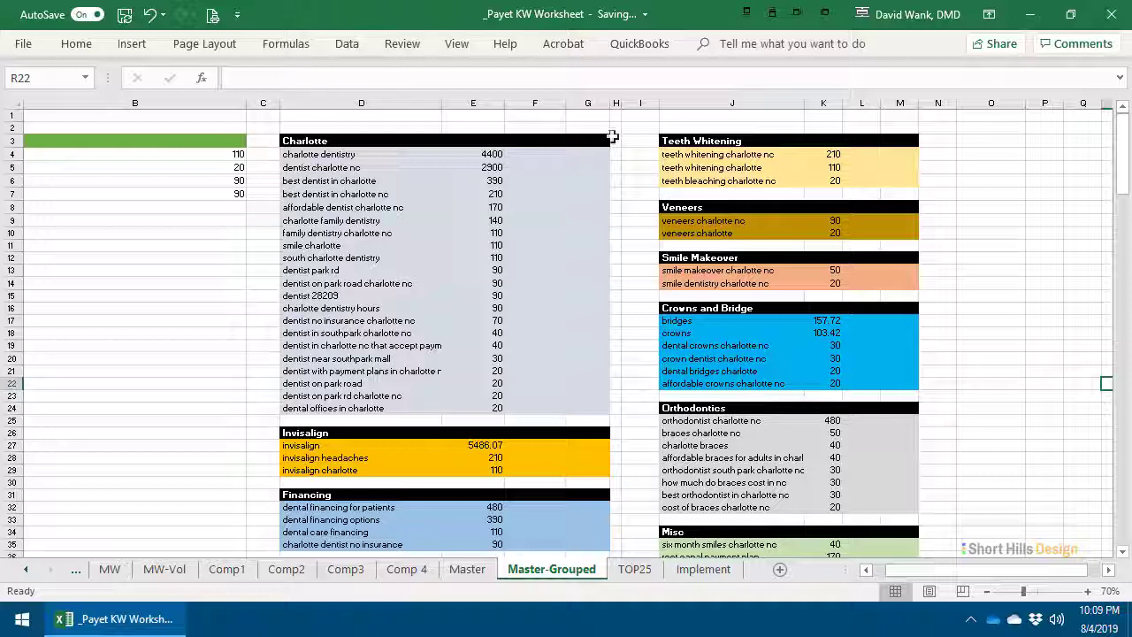
left_click_drag(695, 181, 896, 176)
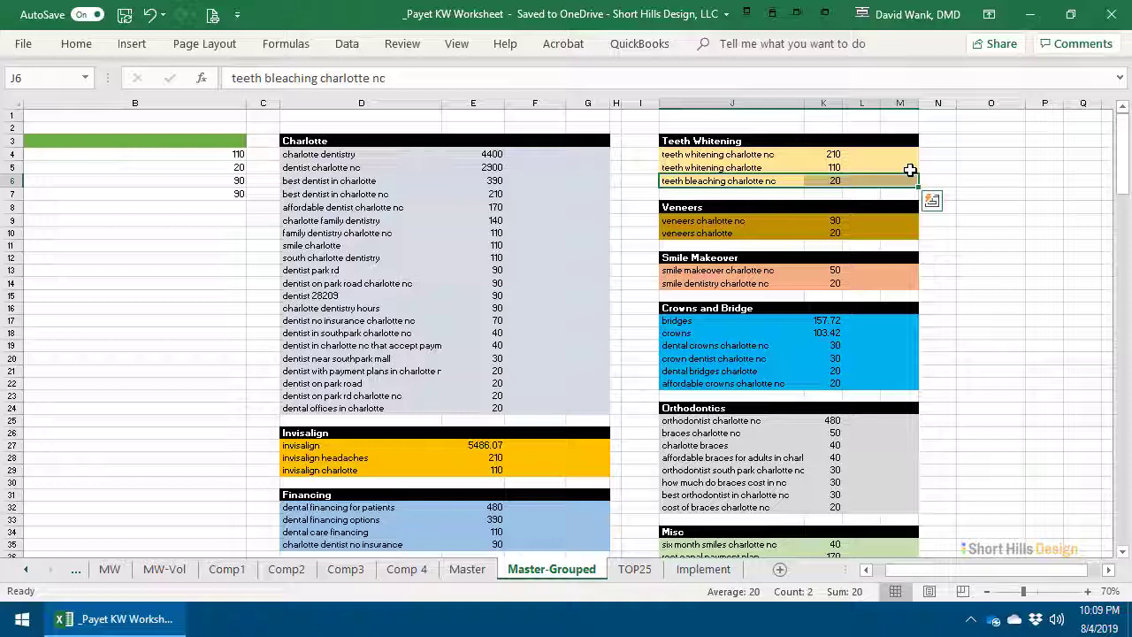
left_click(906, 168)
left_click(676, 180)
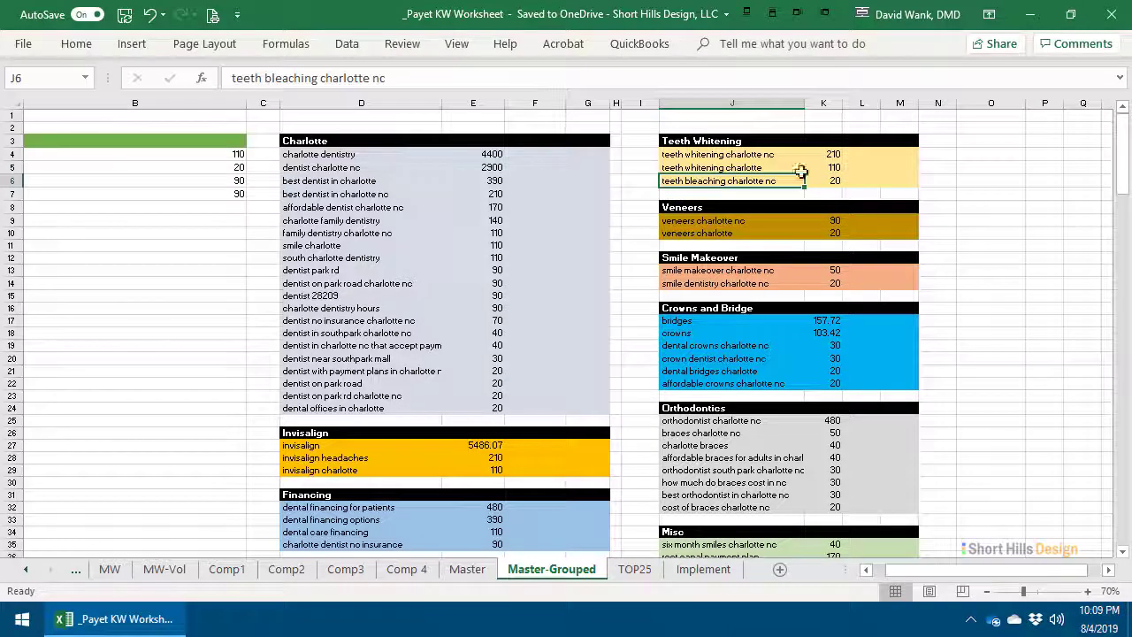
left_click_drag(800, 171, 902, 169)
left_click(779, 382)
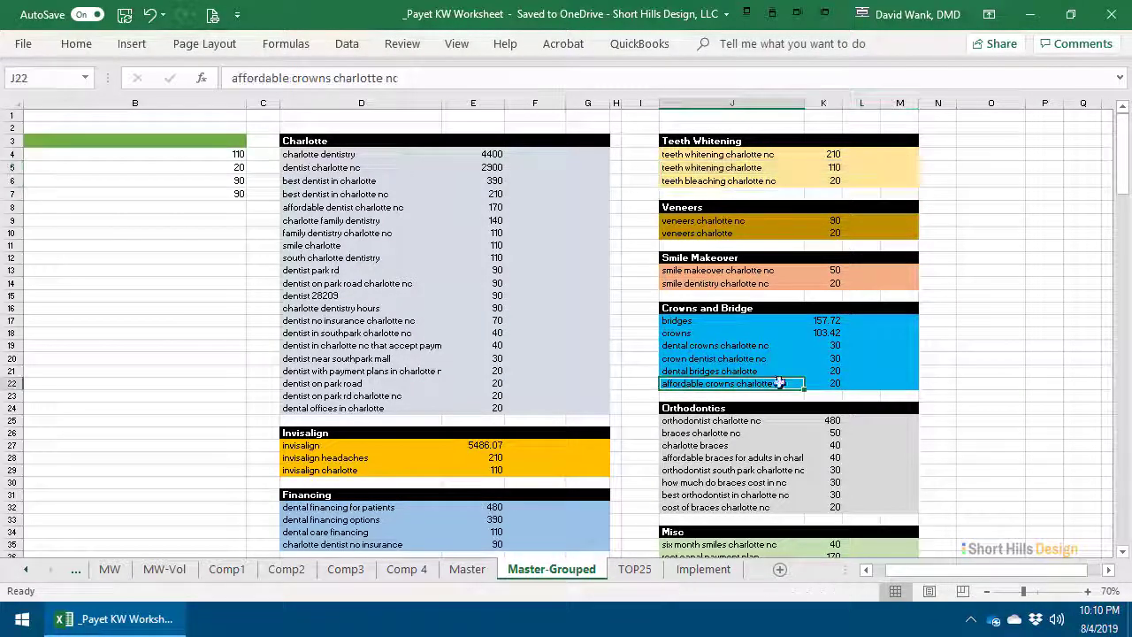
left_click_drag(677, 516, 910, 501)
left_click(823, 507)
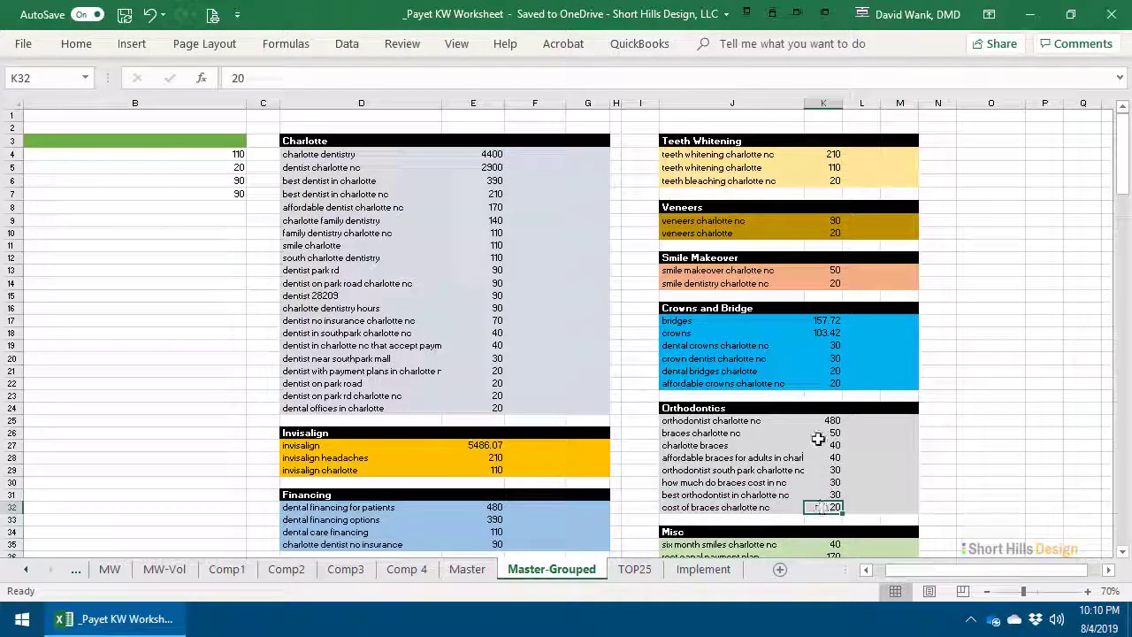
left_click(826, 232)
left_click(827, 181)
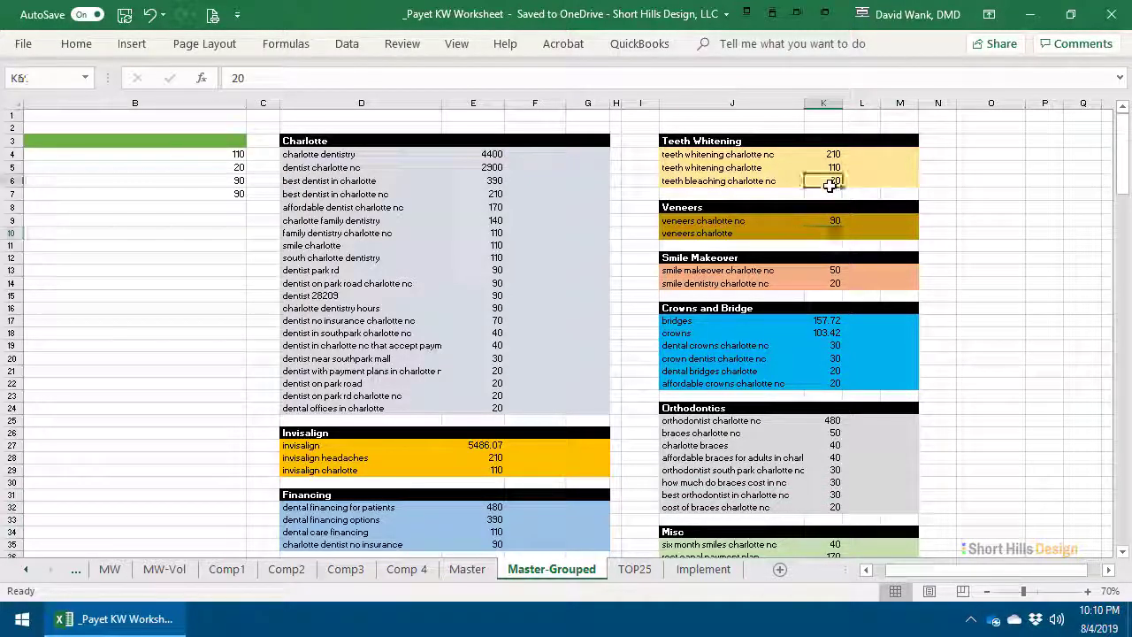
left_click(1006, 312)
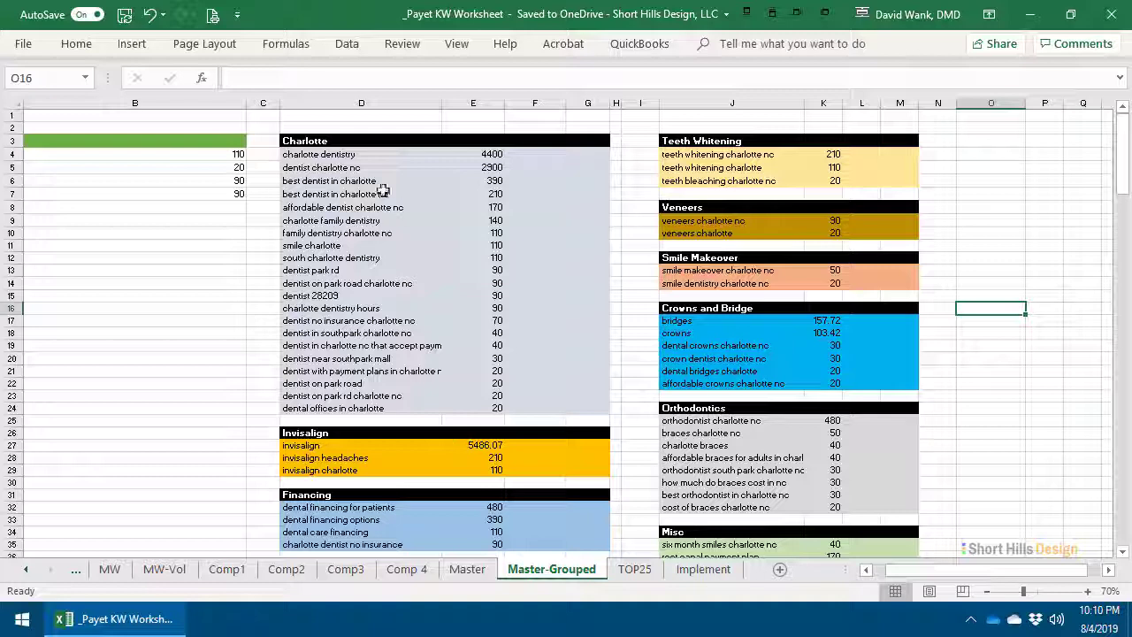
left_click(345, 156)
left_click(678, 223)
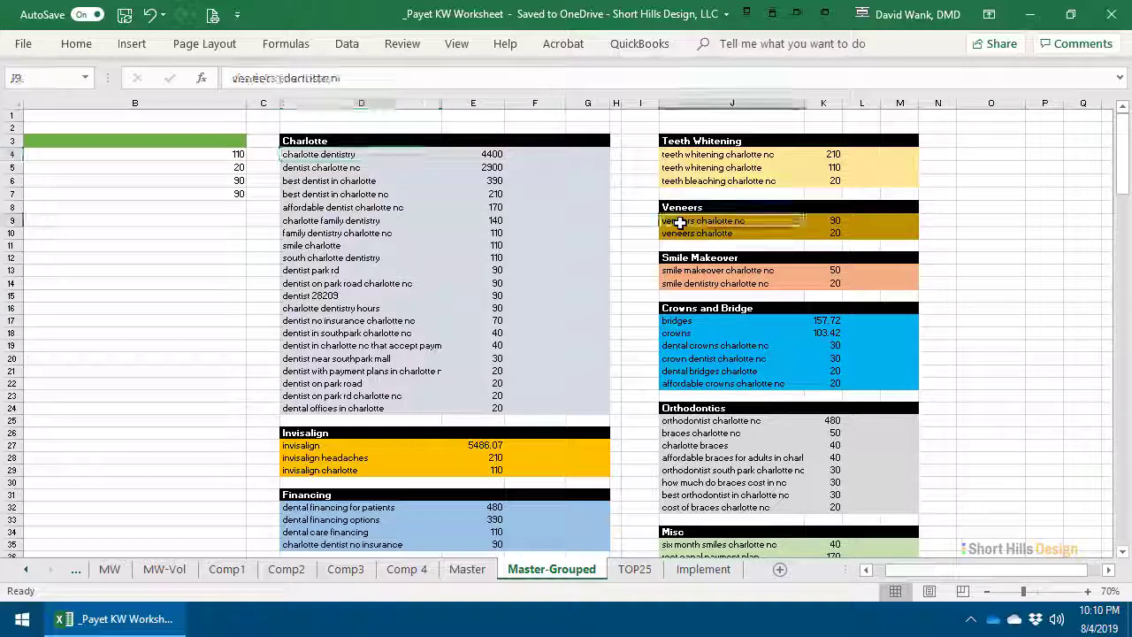
left_click(736, 333)
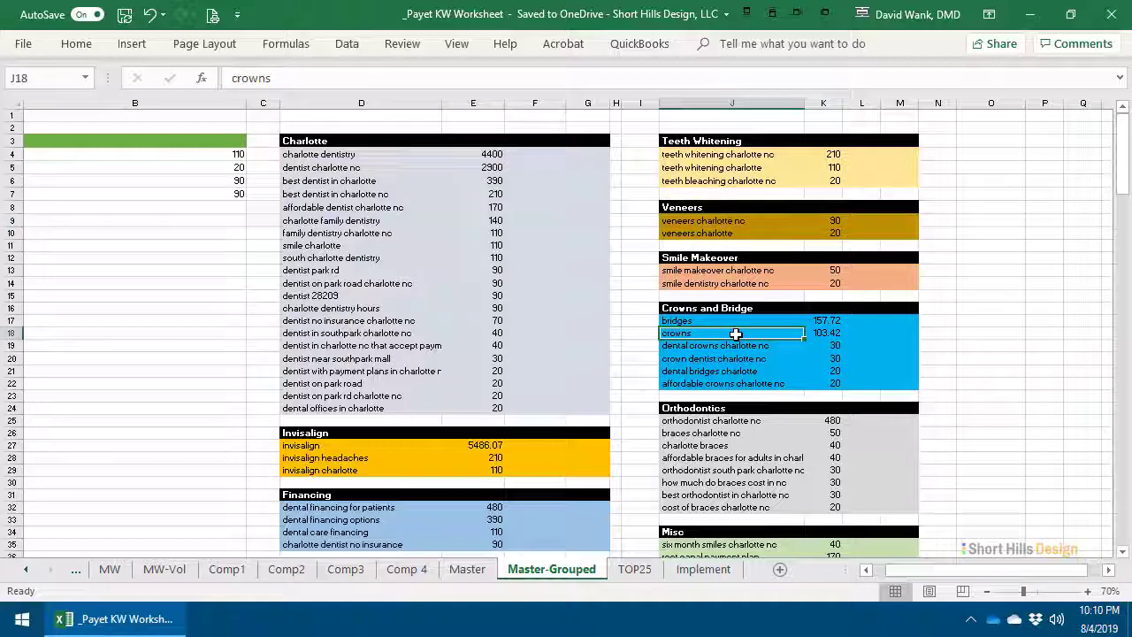